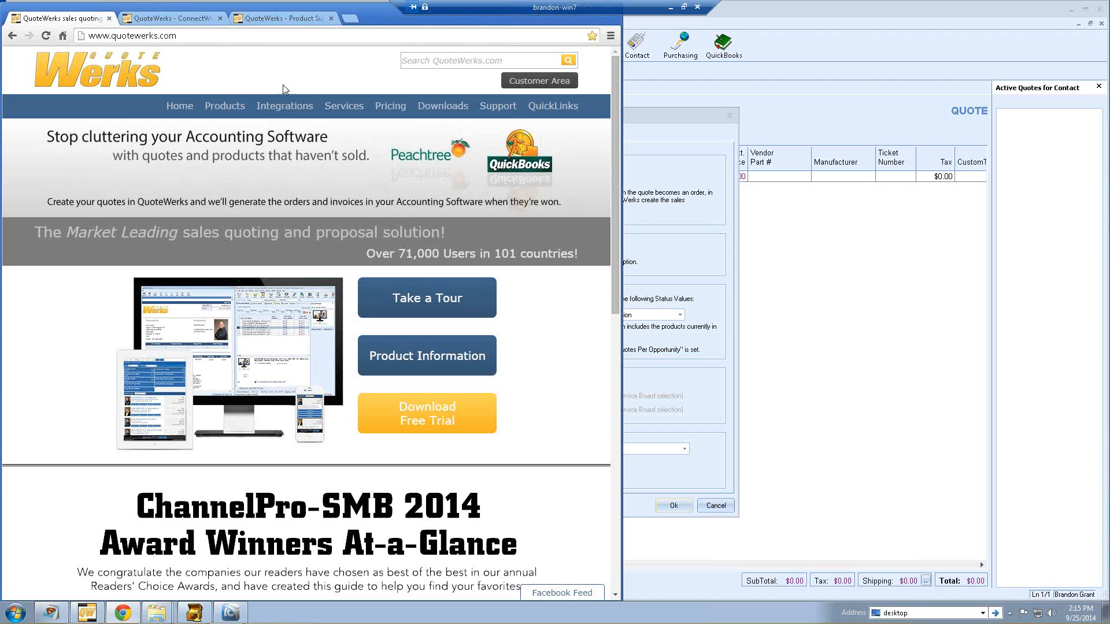
# - Open the CRM/PSA Integrations page and scroll down to the ConnectWise listing
pyautogui.moveTo(286, 109)
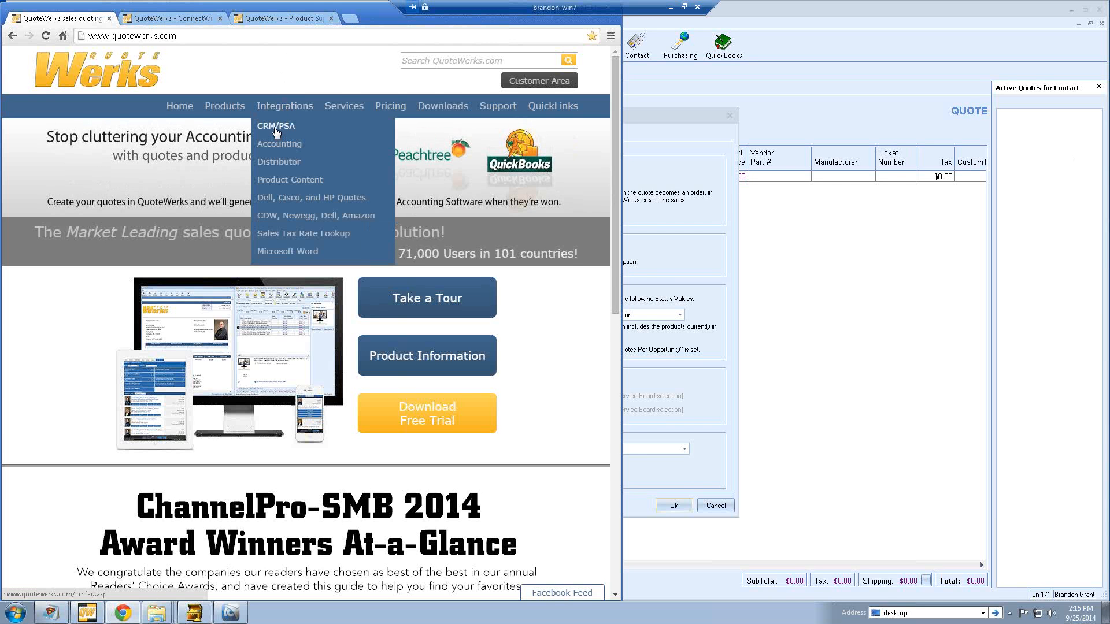
pyautogui.click(276, 127)
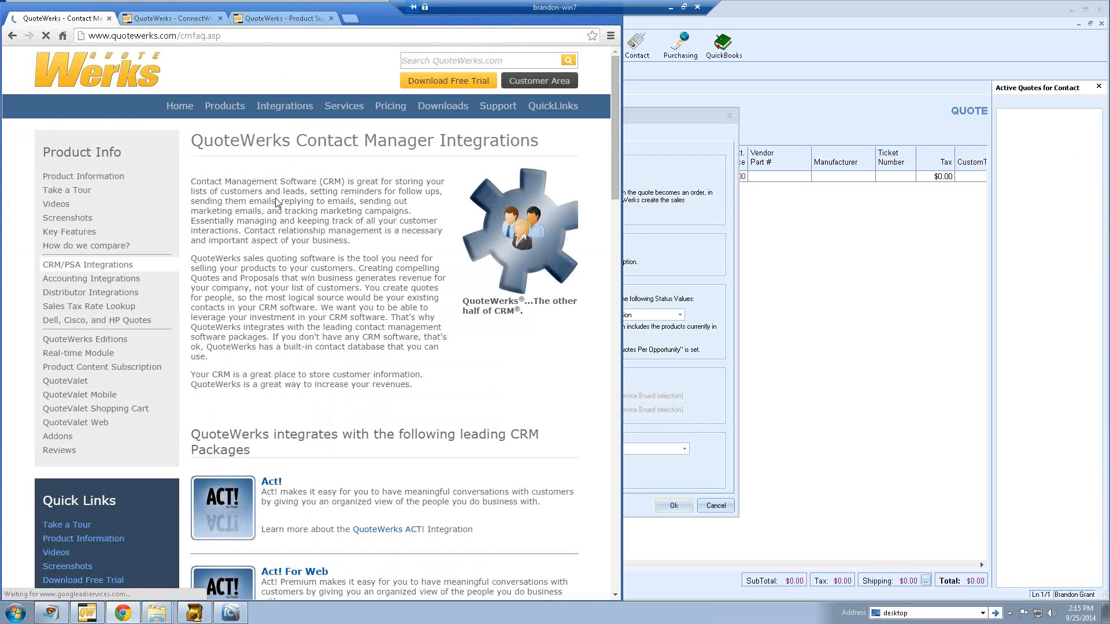
pyautogui.scroll(-5, 338, 247)
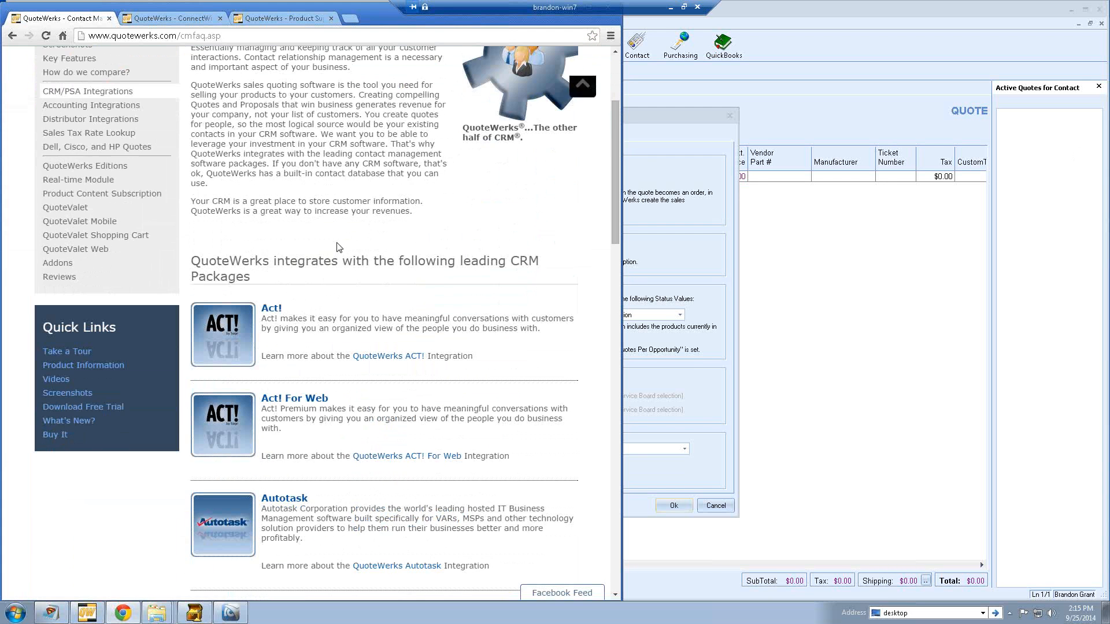
pyautogui.scroll(-2, 338, 242)
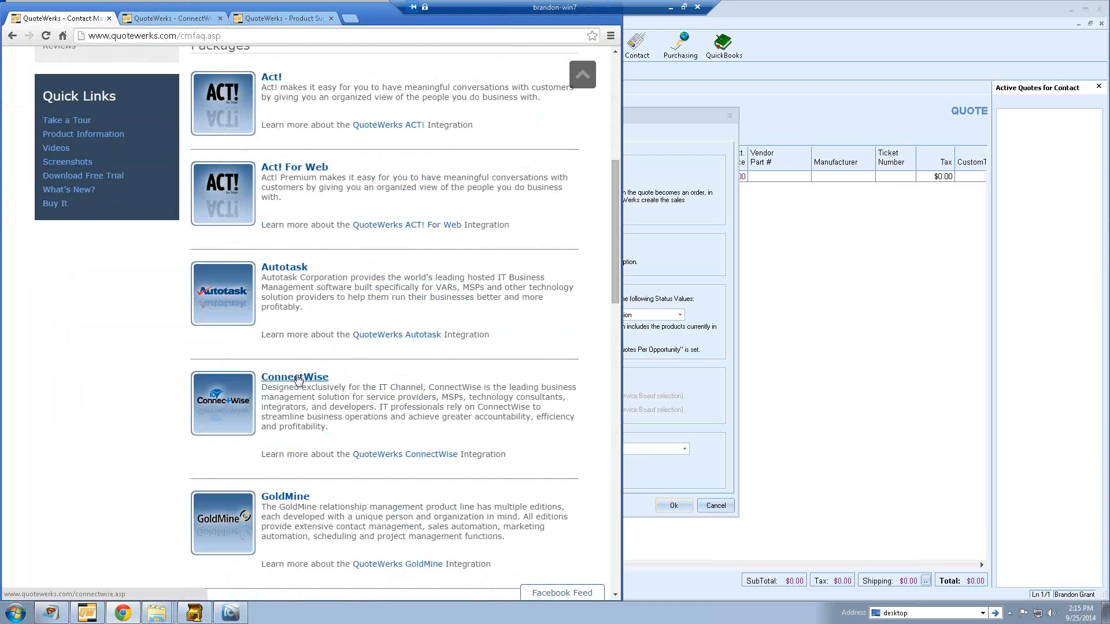
# - View the QuoteWerks Integration to ConnectWise page, then go to the Support page
pyautogui.click(298, 380)
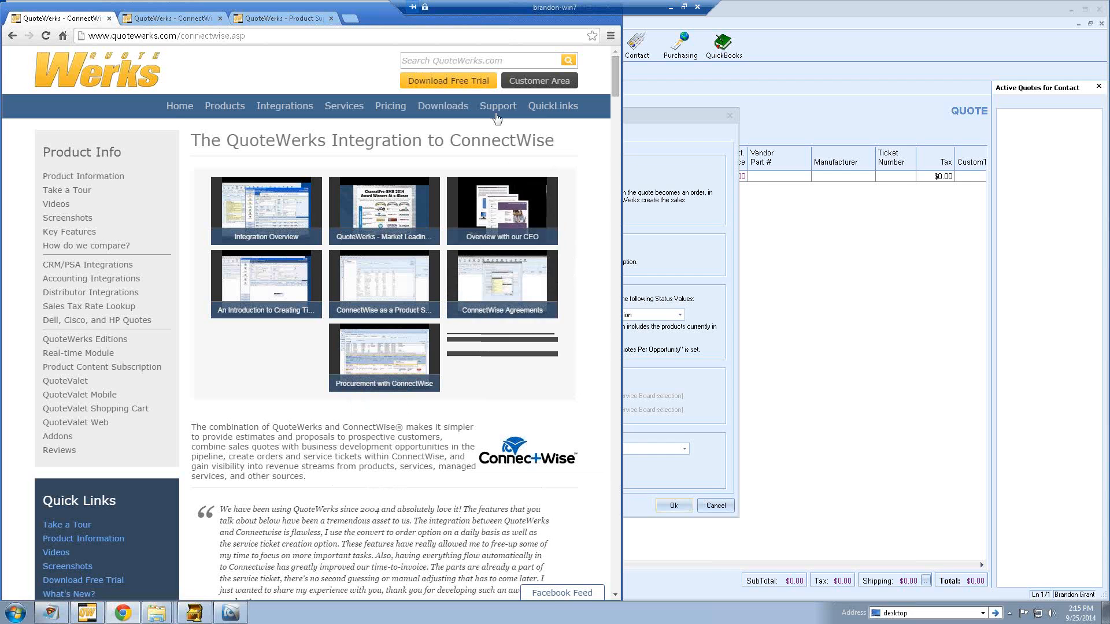
pyautogui.moveTo(496, 114)
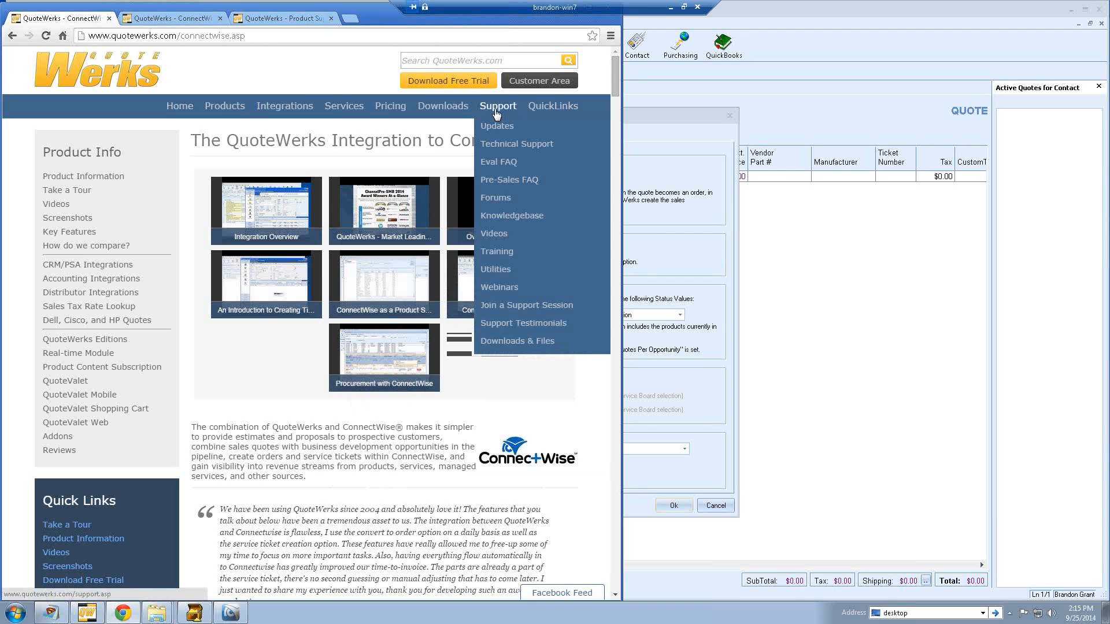
pyautogui.click(494, 106)
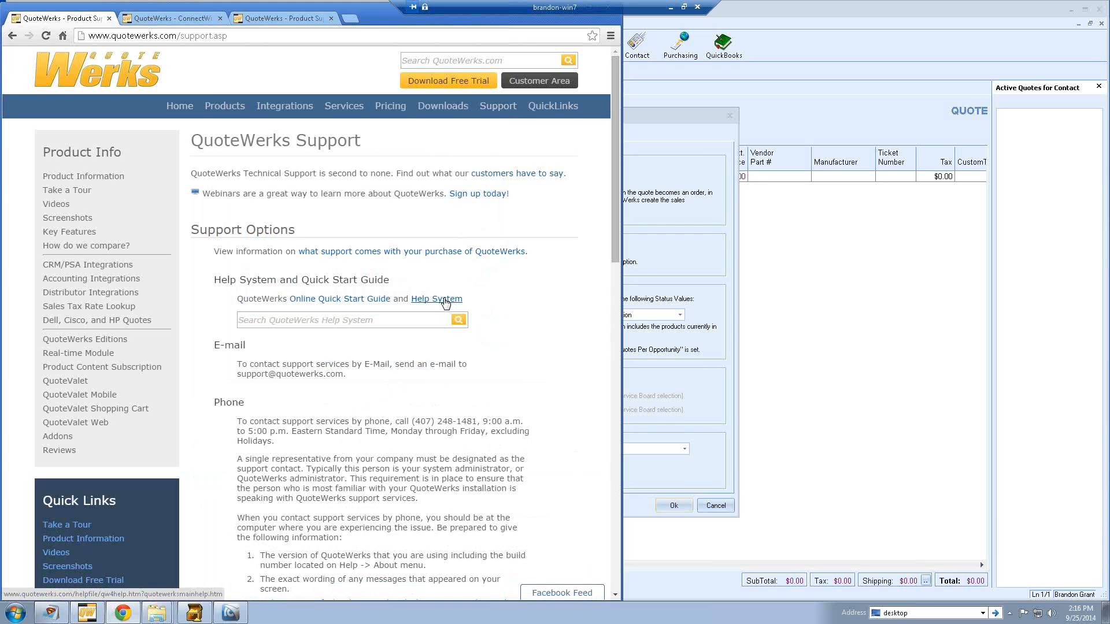
# - Open the QuoteWerks 4.9 Help System table of contents from the Support page
pyautogui.click(444, 300)
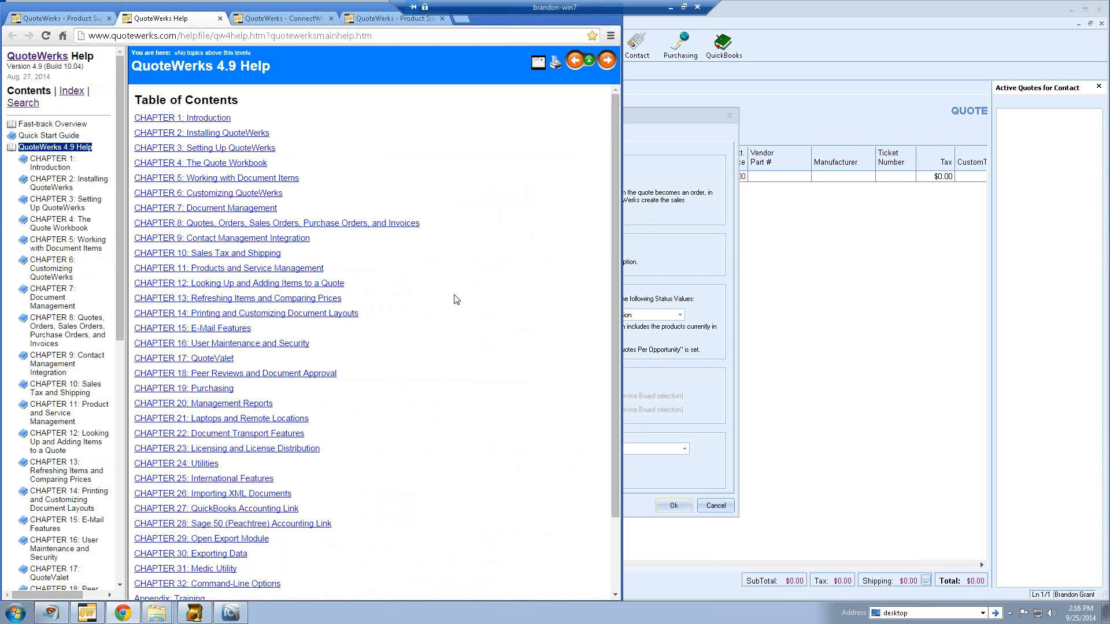
# - Return to QuoteWerks with the ConnectWise Setup dialog in front
pyautogui.click(633, 233)
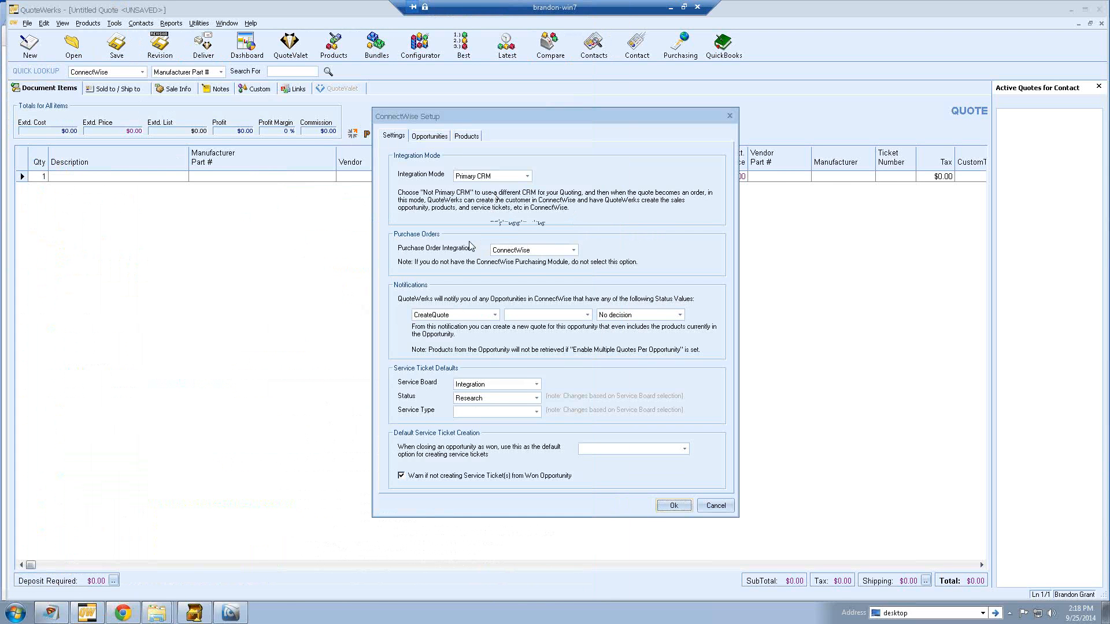
pyautogui.click(573, 250)
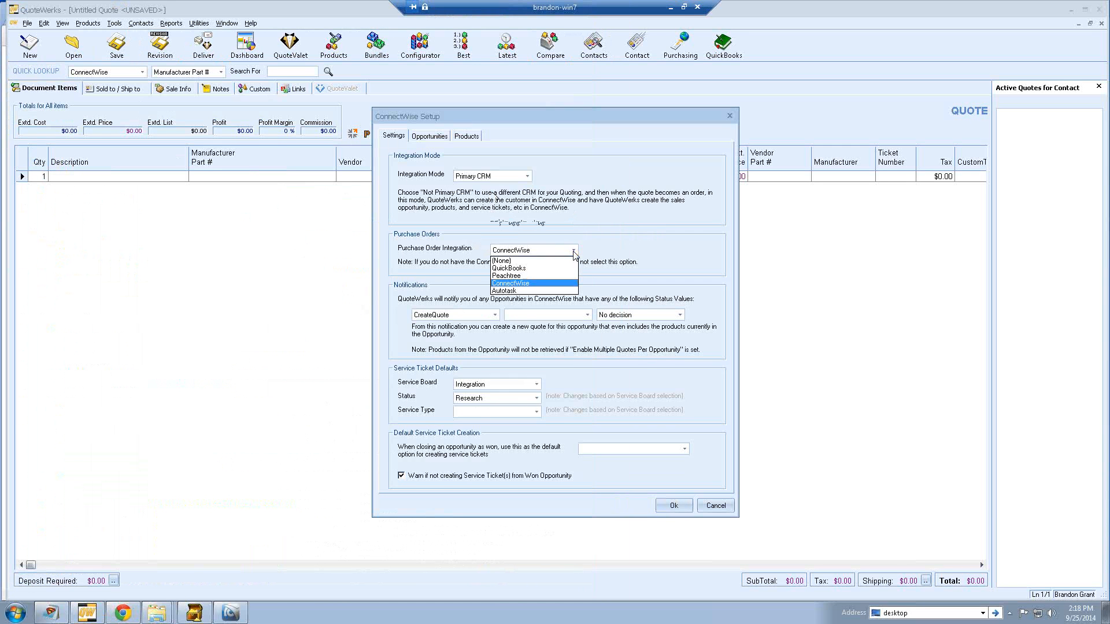
pyautogui.click(558, 283)
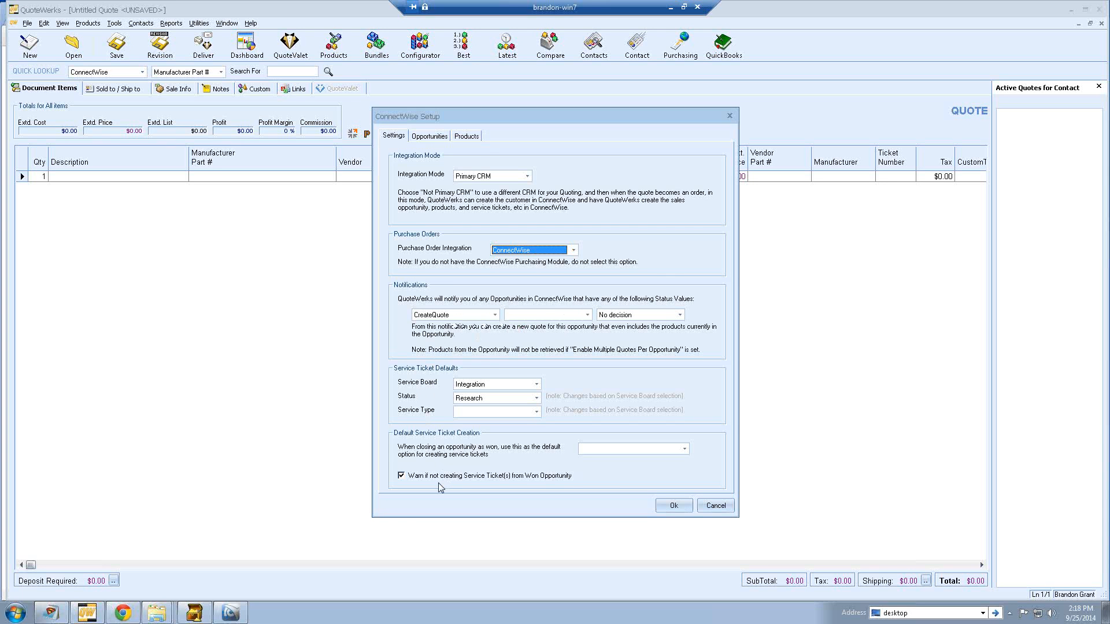
# - Accept both the ConnectWise Setup and Contact Manager Setup dialogs
pyautogui.click(670, 506)
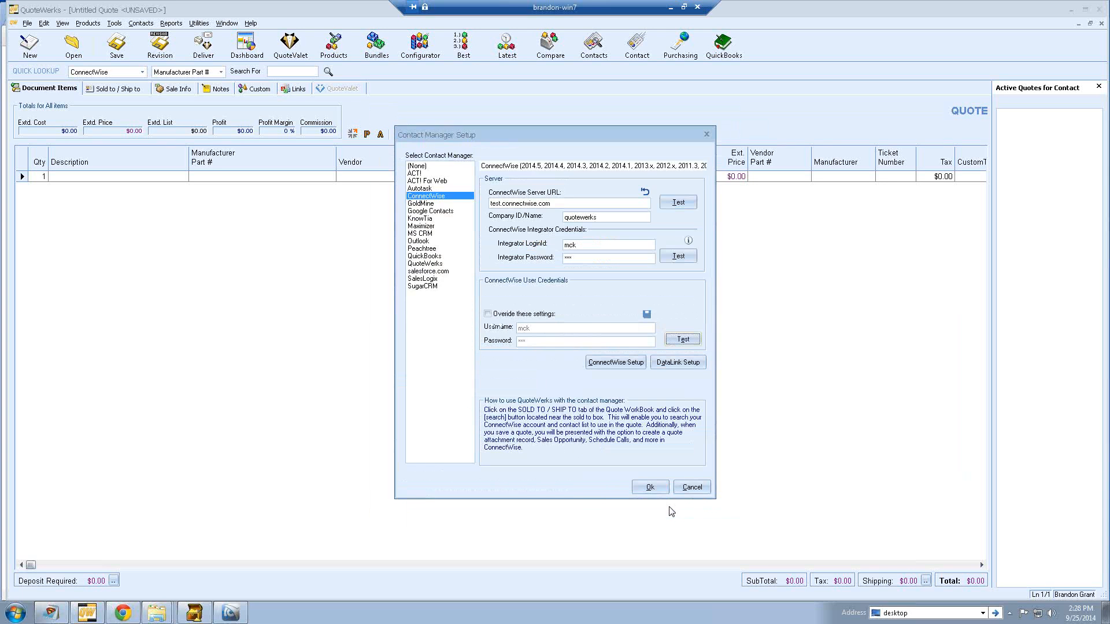
pyautogui.click(645, 486)
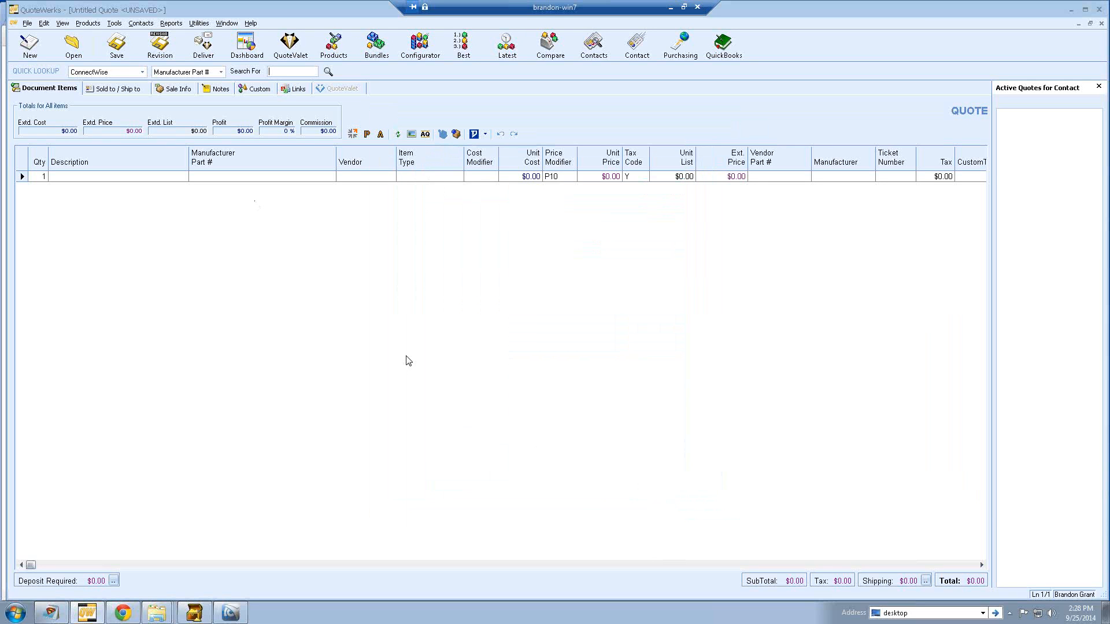
# - View the summary dashboard's ConnectWise opportunity notifications despite the version warning, then close it
pyautogui.click(245, 52)
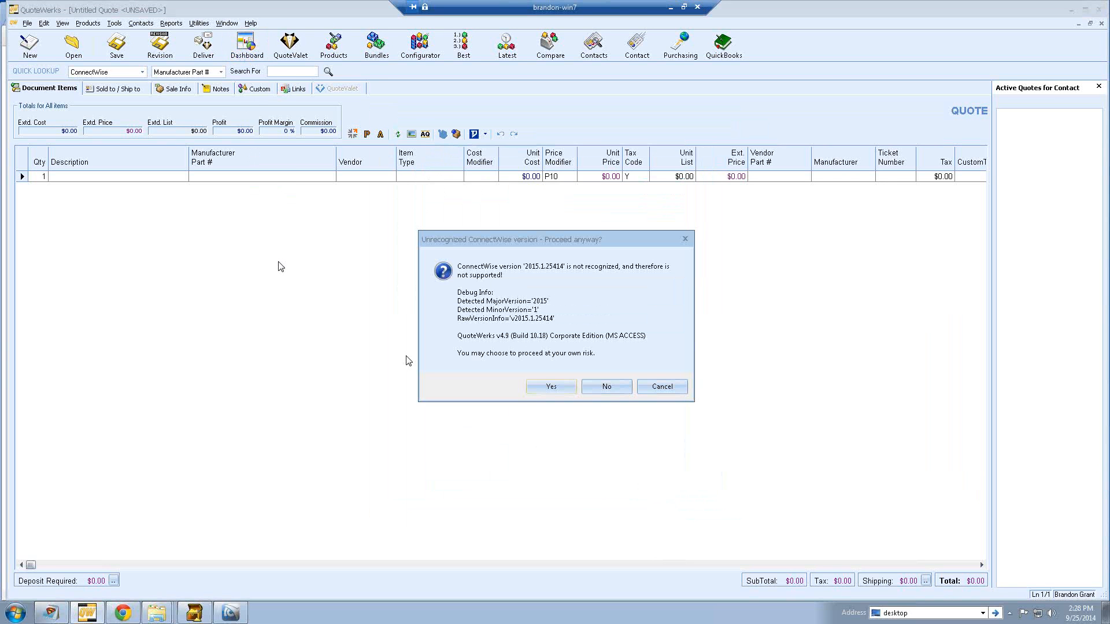
pyautogui.click(546, 386)
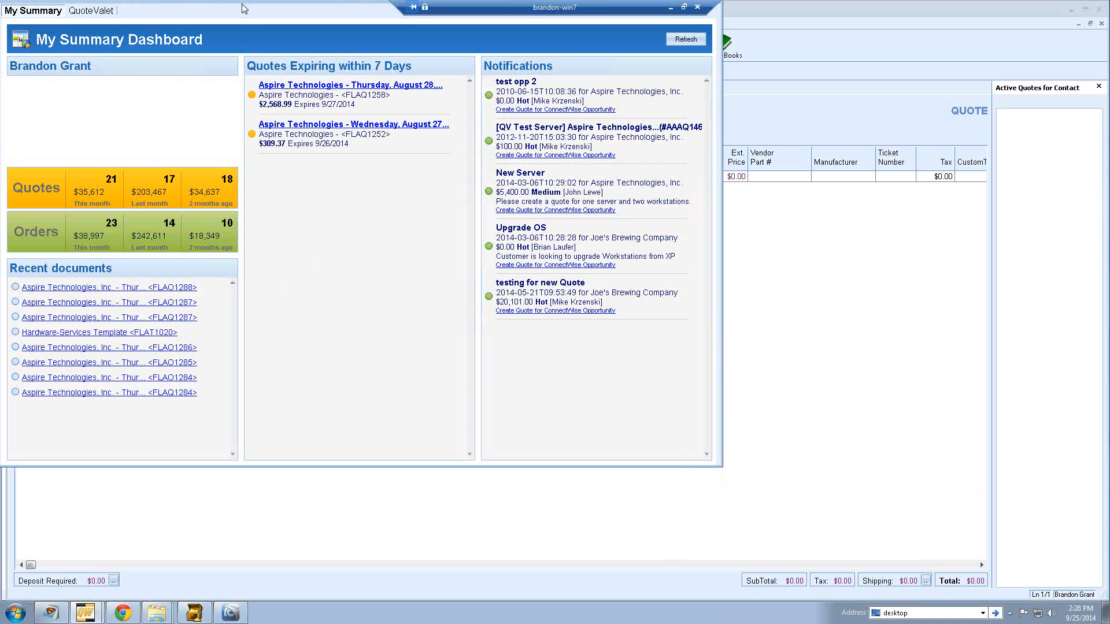
pyautogui.moveTo(243, 2); pyautogui.dragTo(426, 78)
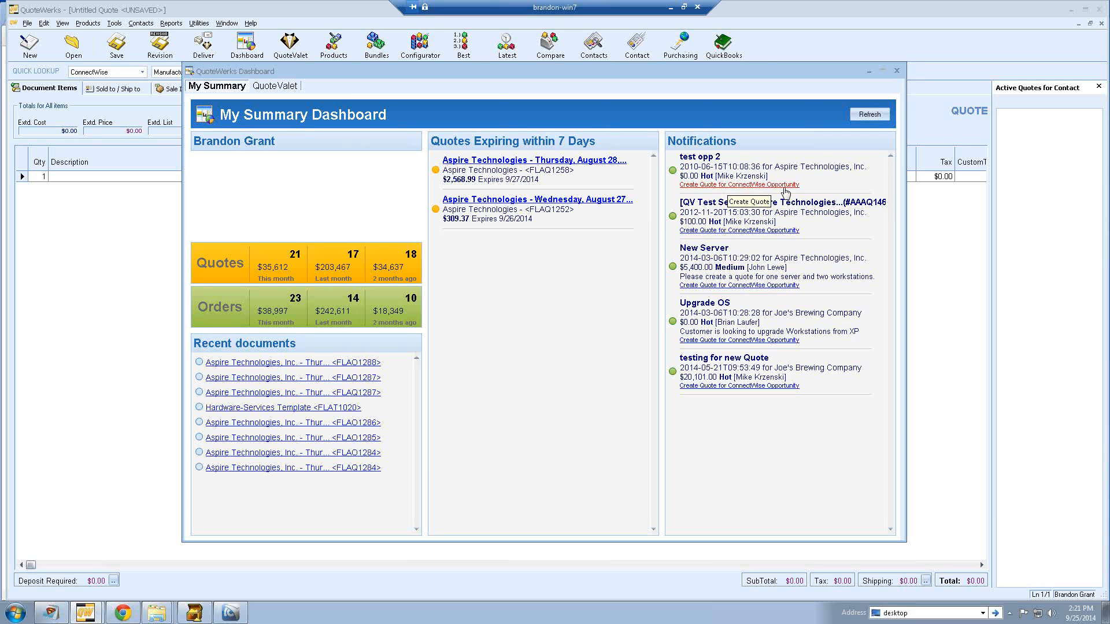
pyautogui.click(896, 70)
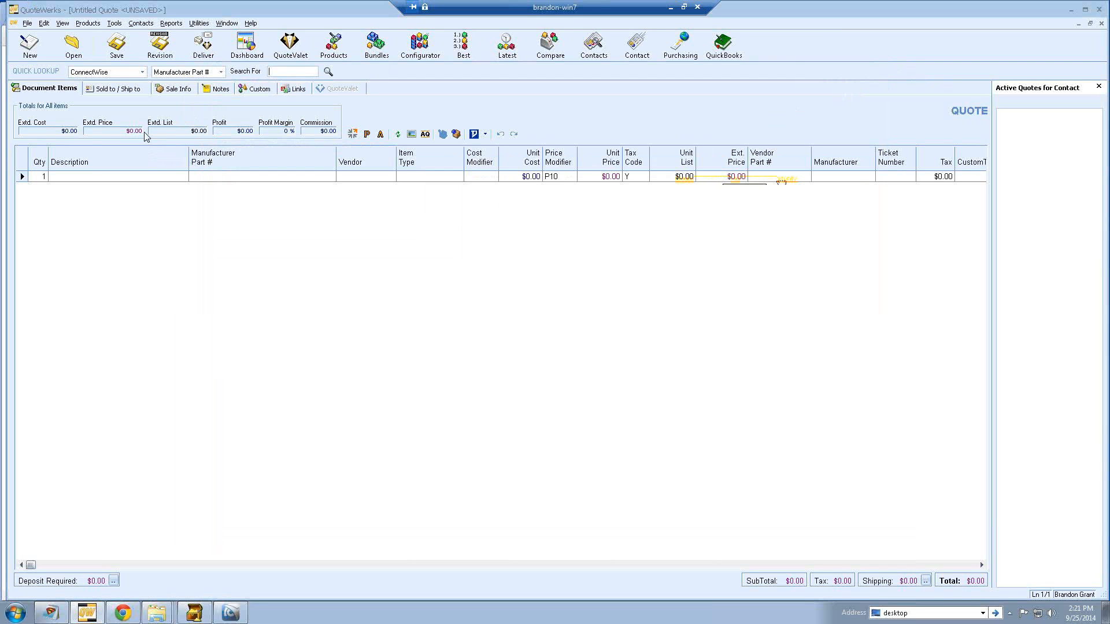
# - Enter 'ABC Company' as the Sold to company along with the contact's name
pyautogui.click(122, 90)
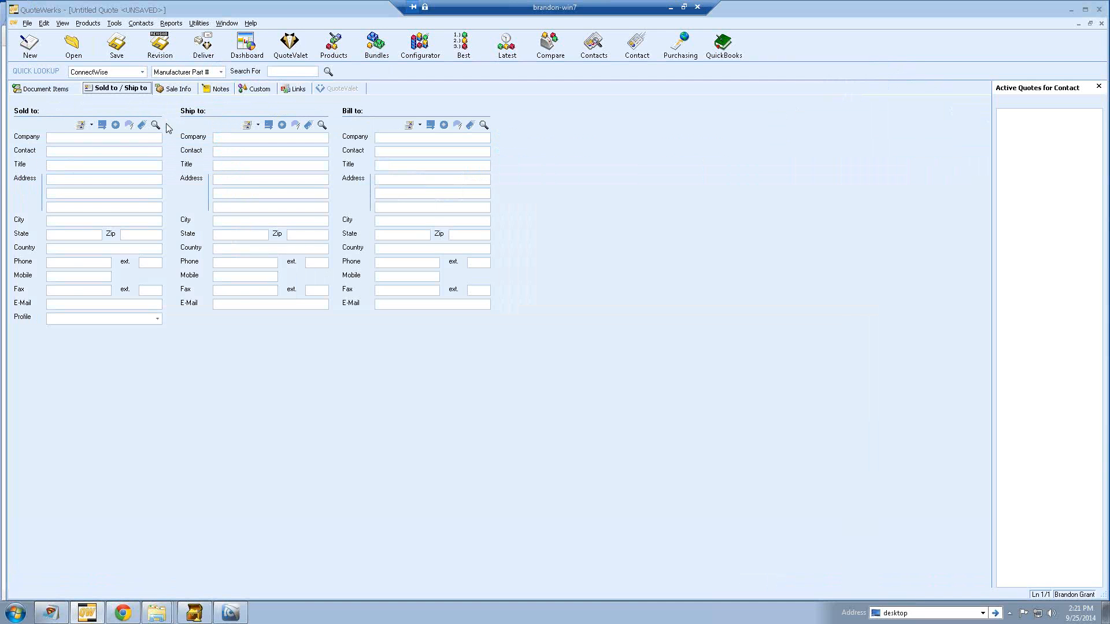
pyautogui.click(138, 137)
pyautogui.write('ABC Com')
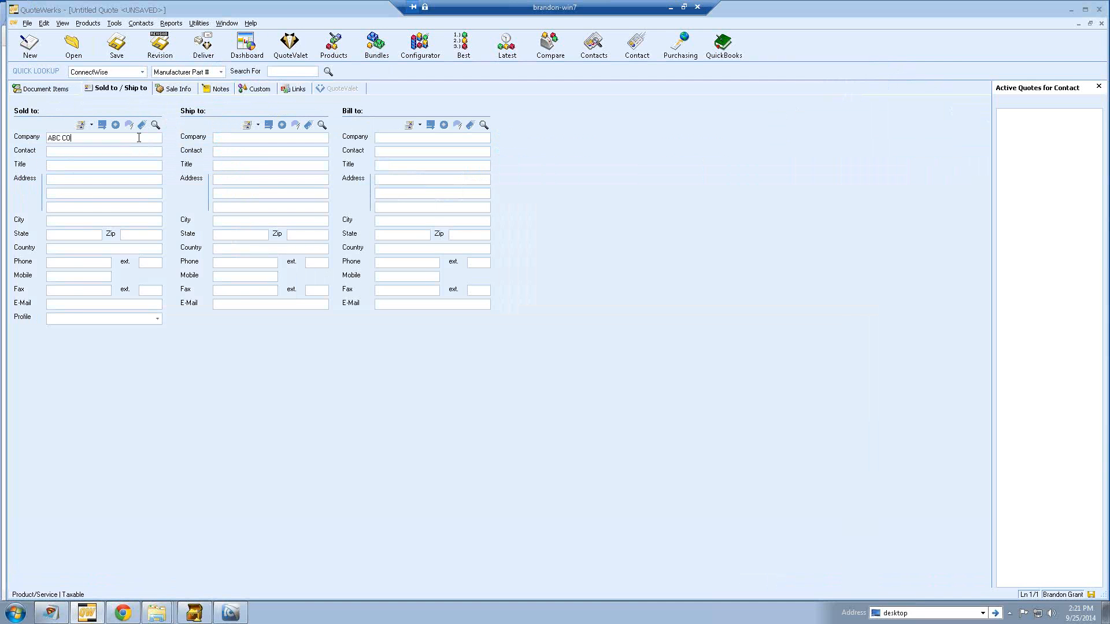
pyautogui.write('pany')
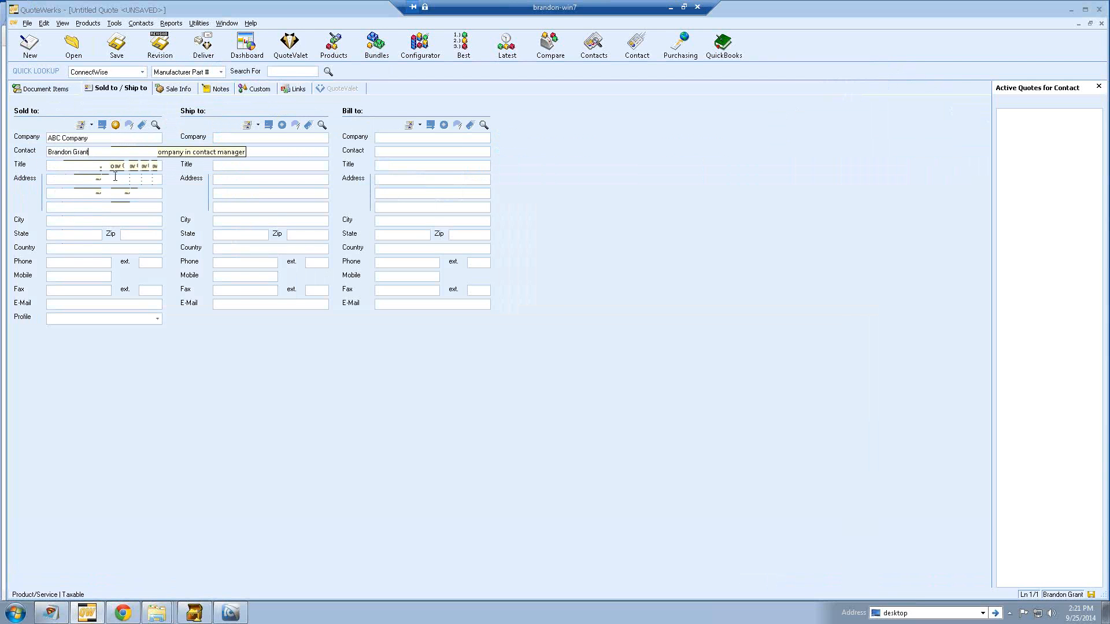
# - Search ConnectWise contacts for 'aspire' and pick an Aspire Technologies contact
pyautogui.click(155, 125)
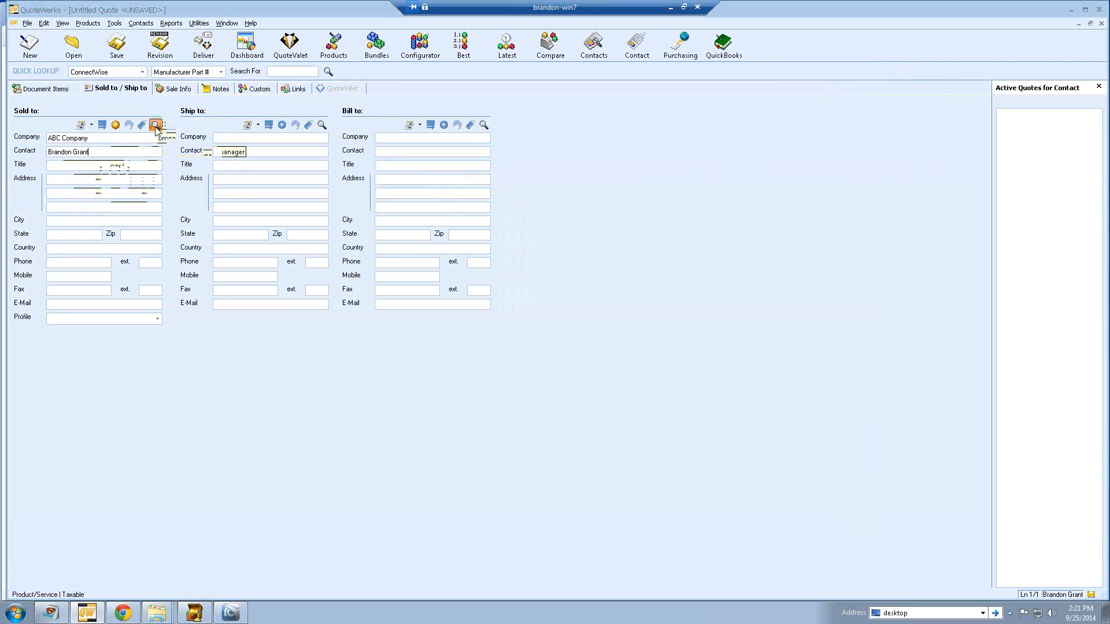
pyautogui.moveTo(477, 172); pyautogui.dragTo(611, 123)
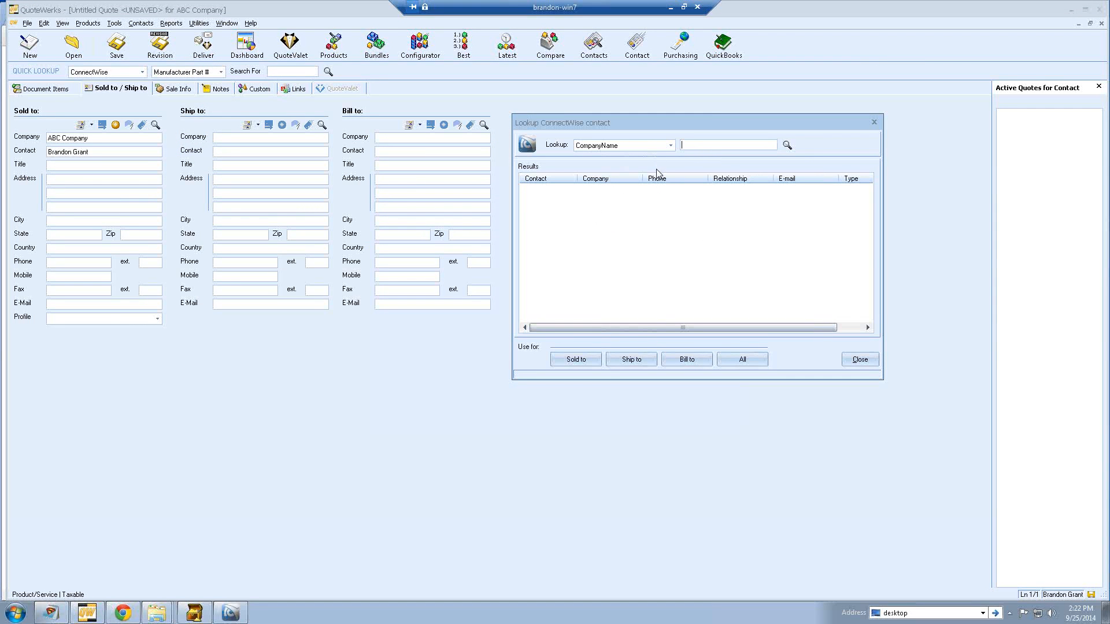
pyautogui.write('aspire')
pyautogui.press('Return')
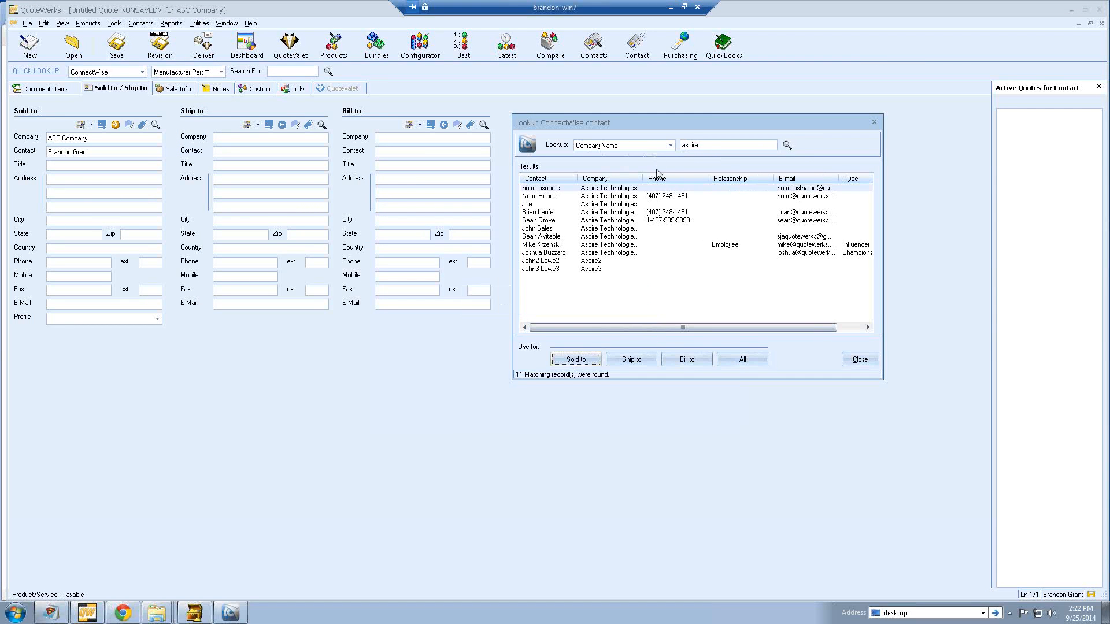
pyautogui.click(609, 214)
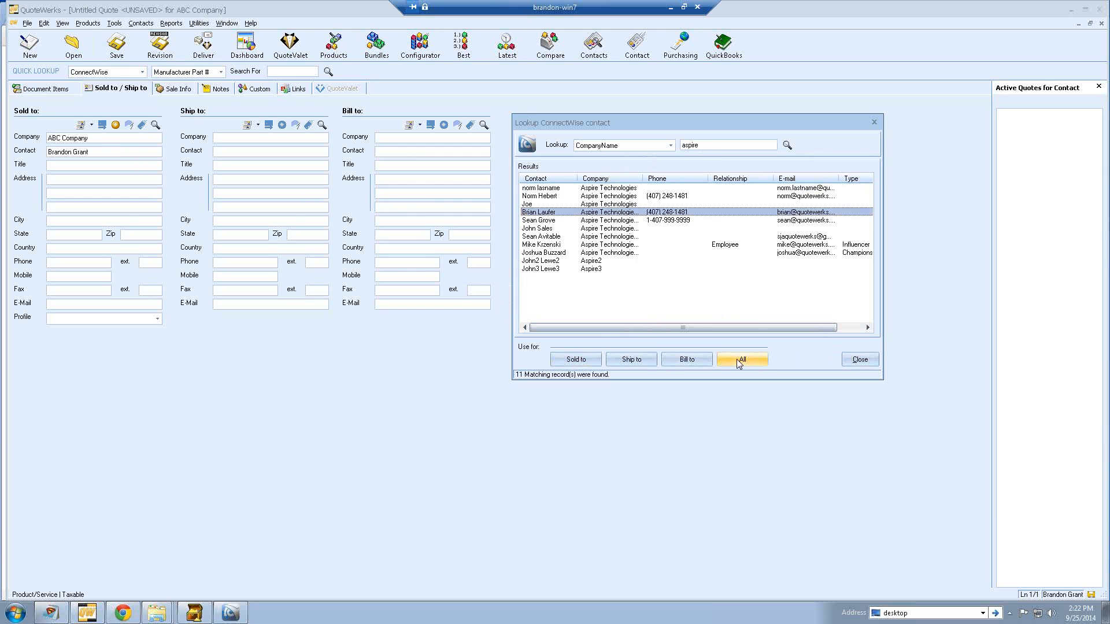
# - Apply that contact to Sold to, Ship to and Bill to, accepting each address prompt
pyautogui.click(736, 359)
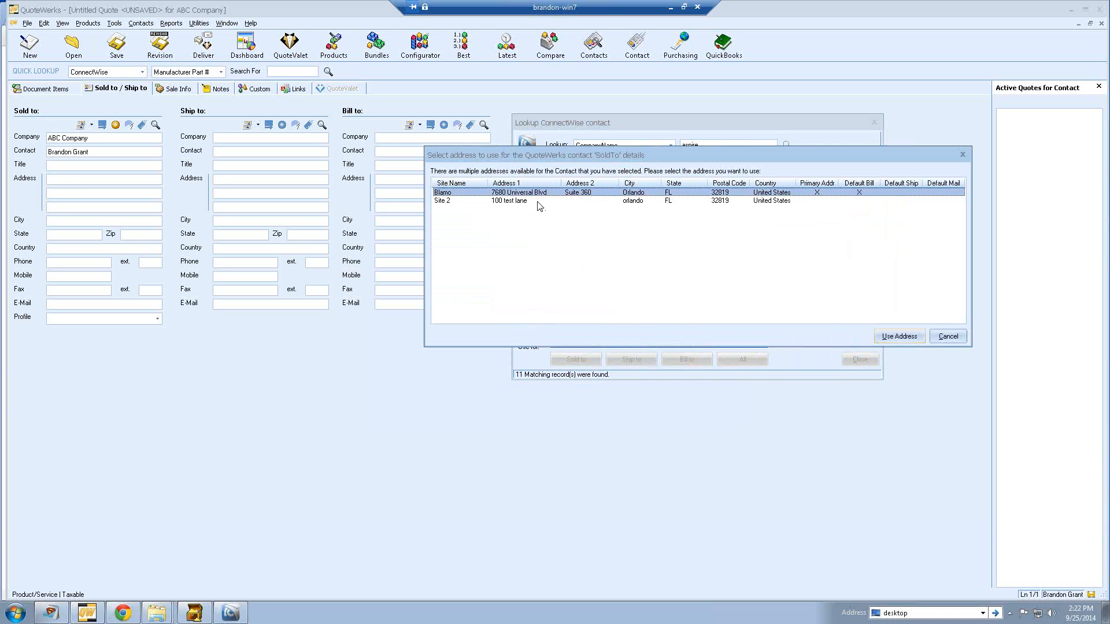
pyautogui.click(893, 337)
pyautogui.click(885, 339)
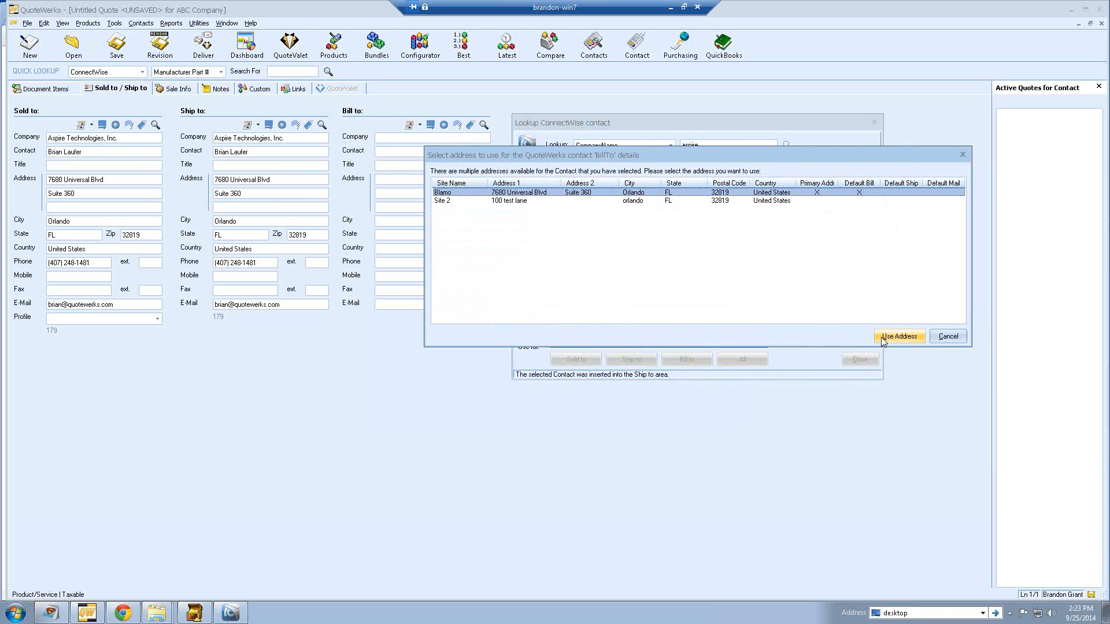
pyautogui.click(883, 338)
pyautogui.click(859, 359)
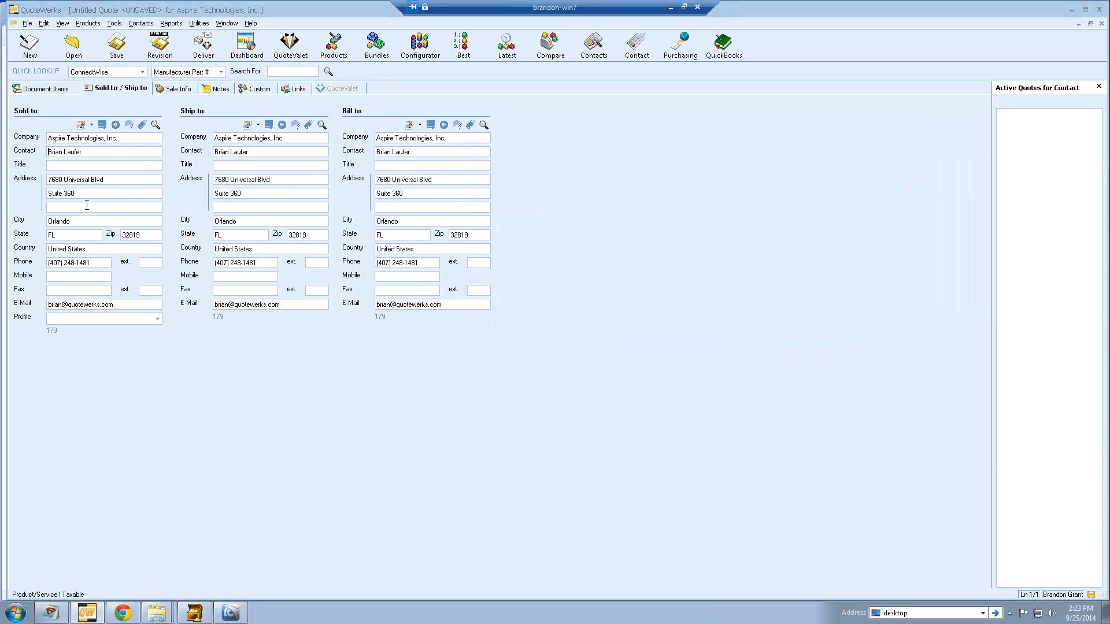
# - Create a new document from the Hardware-Services Template on File > New's Template tab
pyautogui.click(47, 88)
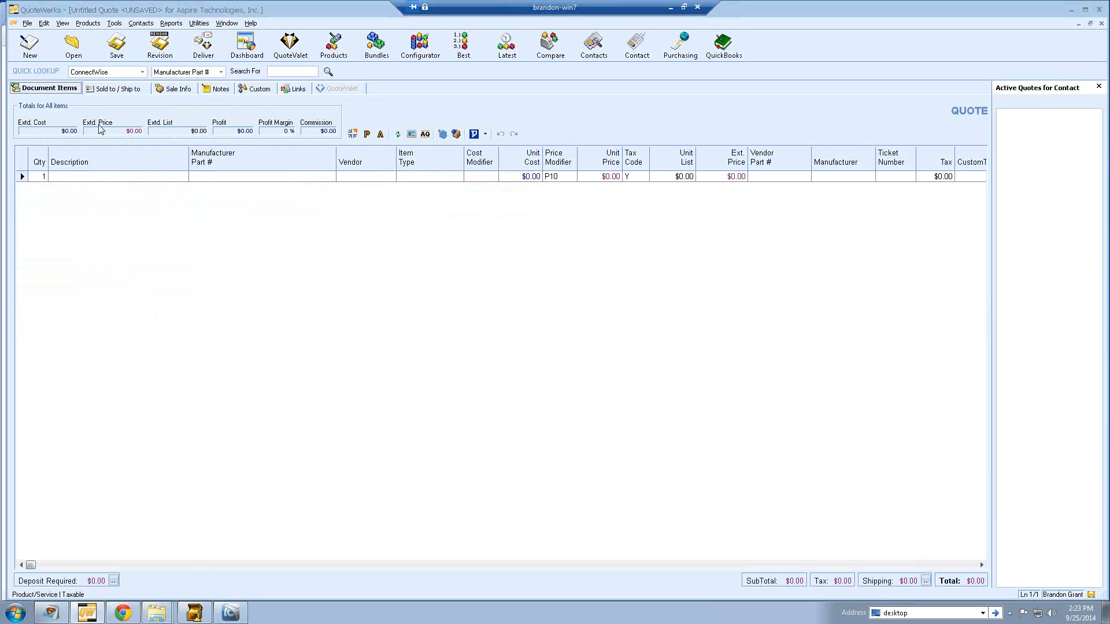
pyautogui.click(27, 24)
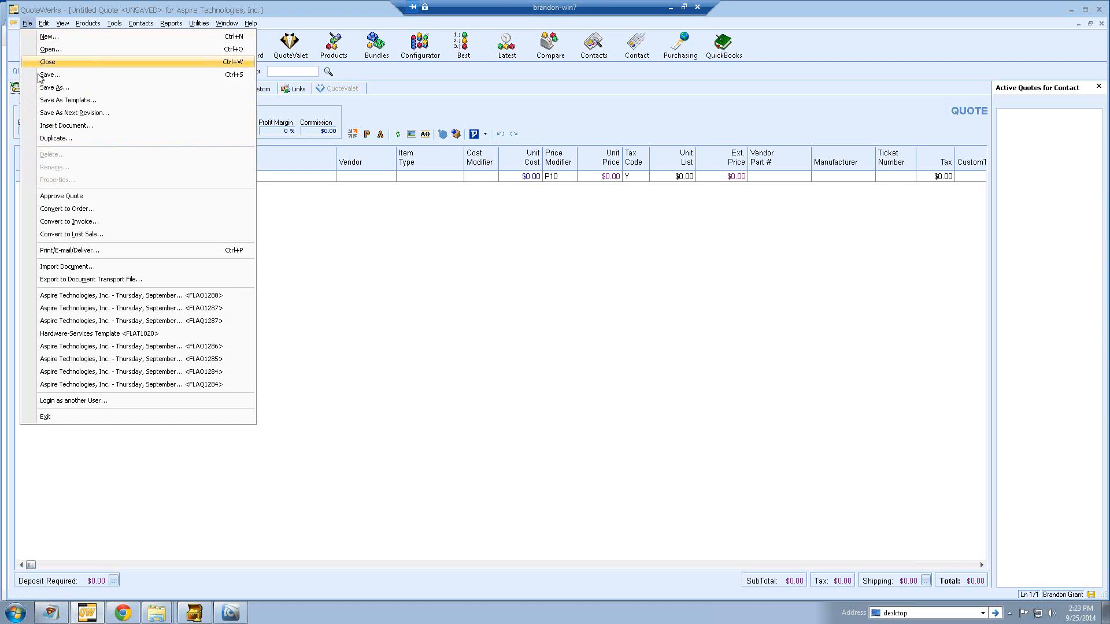
pyautogui.click(300, 114)
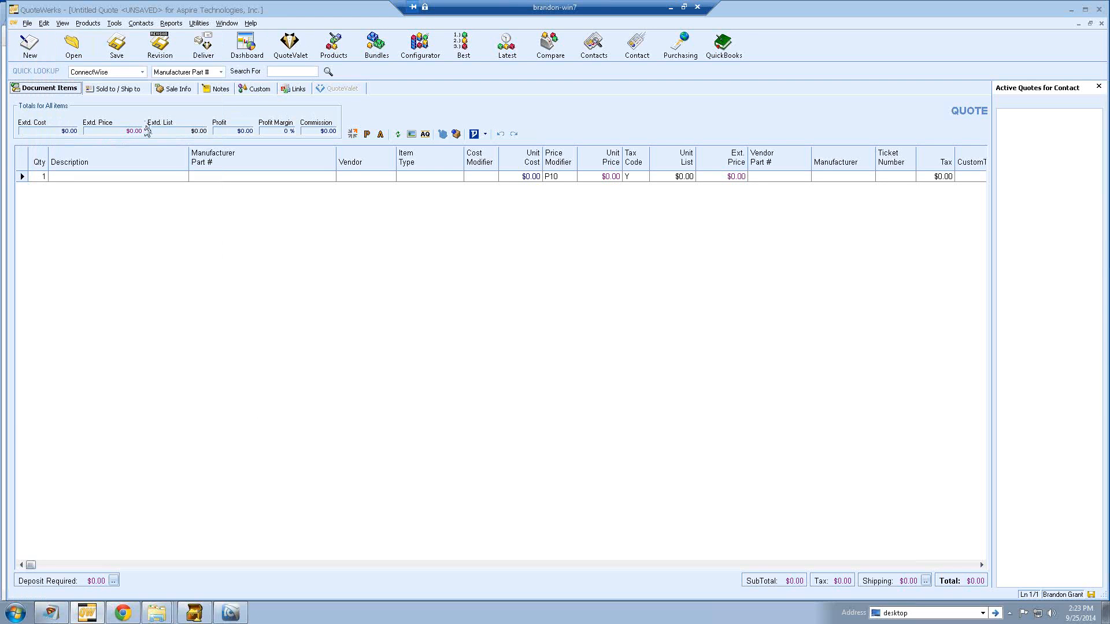
pyautogui.click(27, 24)
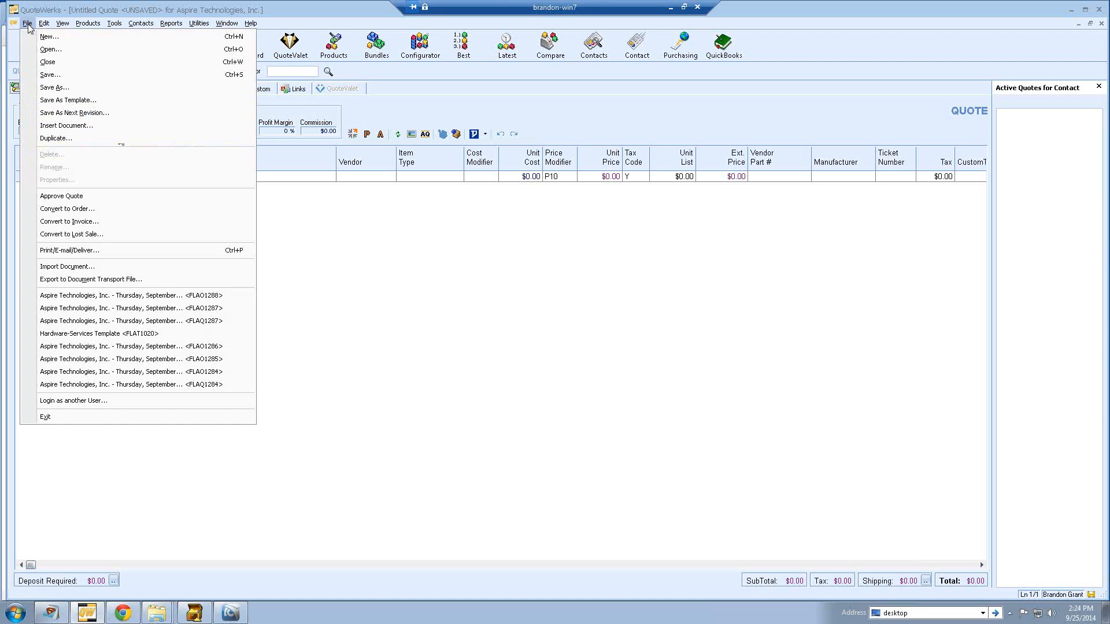
pyautogui.click(29, 37)
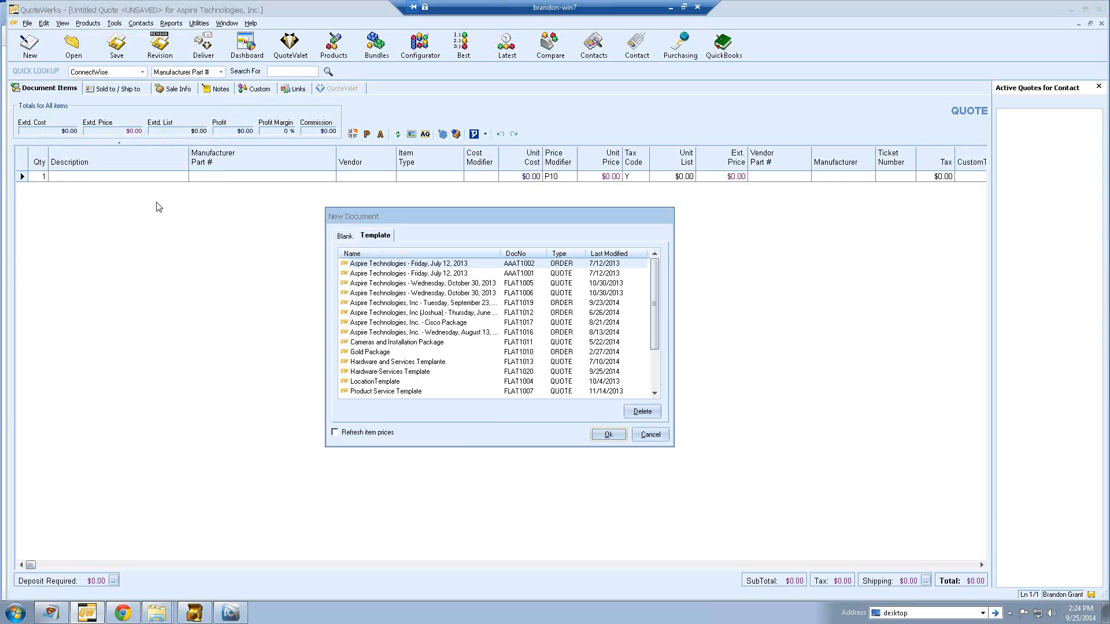
pyautogui.click(380, 239)
pyautogui.moveTo(656, 294); pyautogui.dragTo(654, 361)
pyautogui.click(491, 353)
pyautogui.doubleClick(490, 352)
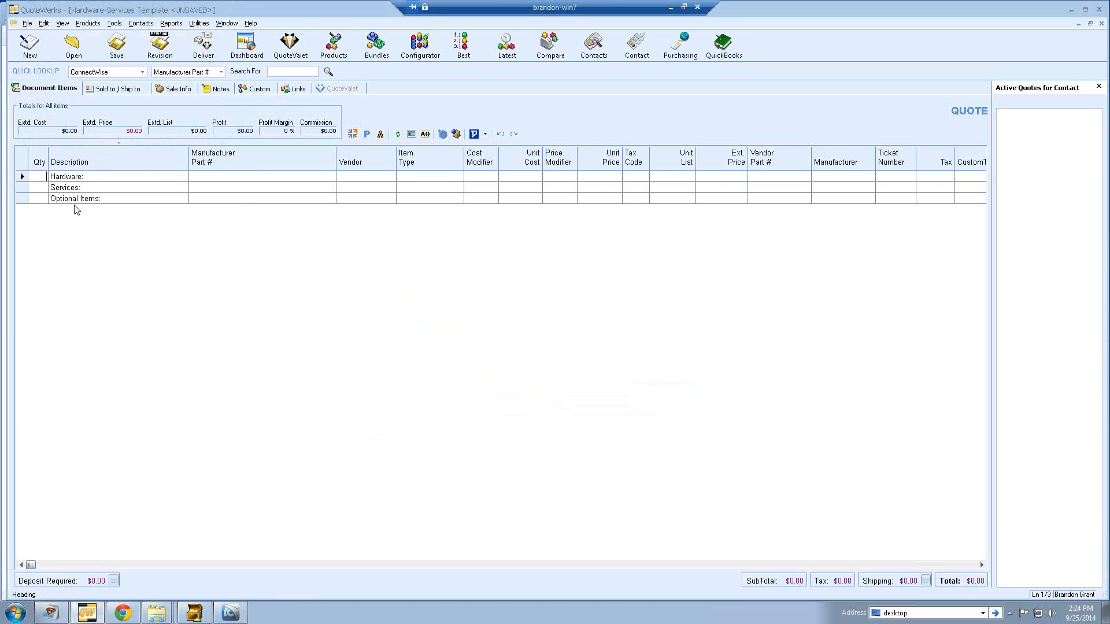
pyautogui.click(108, 90)
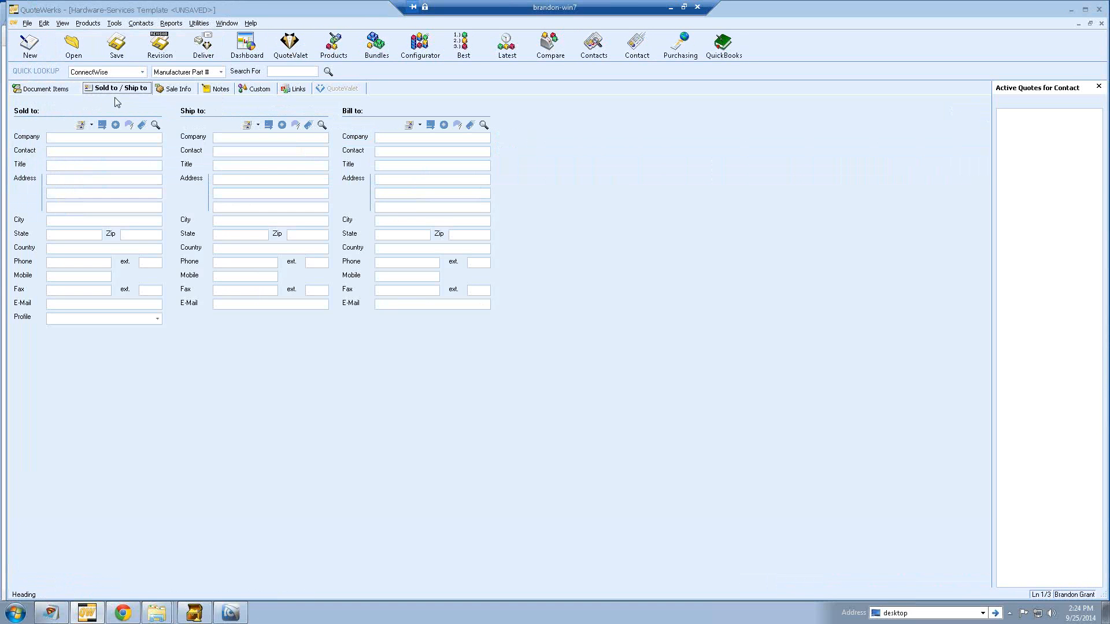
pyautogui.click(155, 125)
pyautogui.write('asprie')
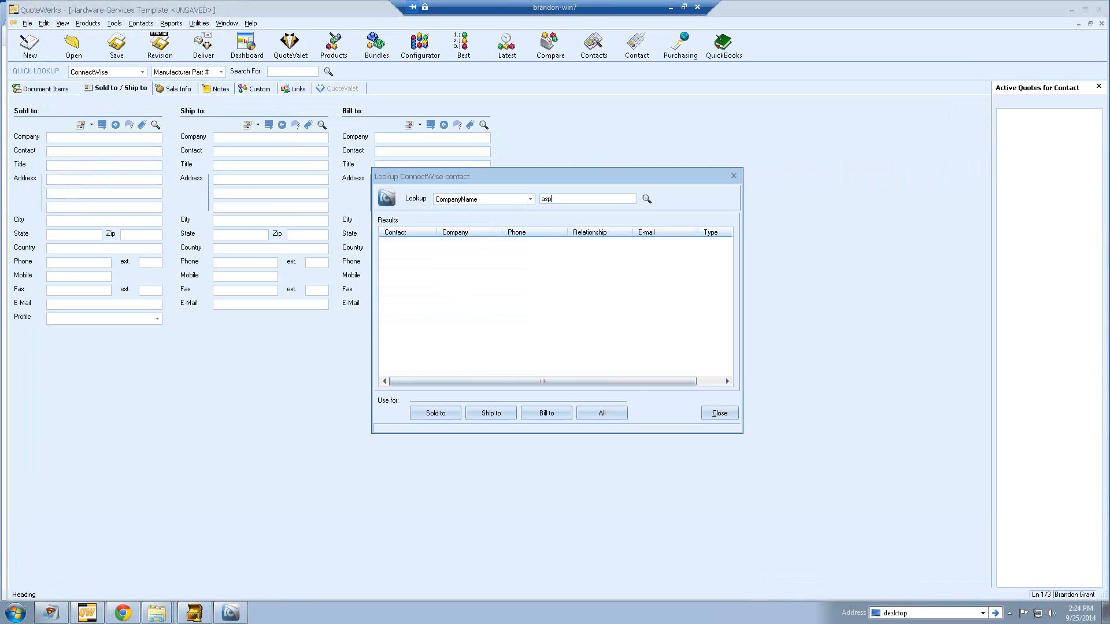
pyautogui.press('Return')
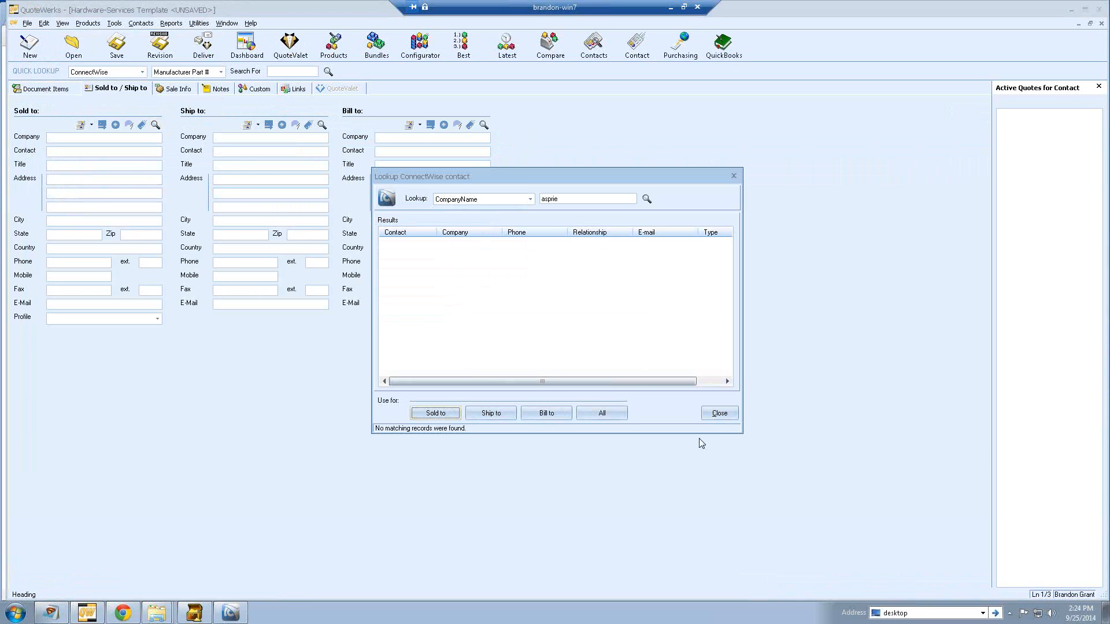
pyautogui.click(719, 412)
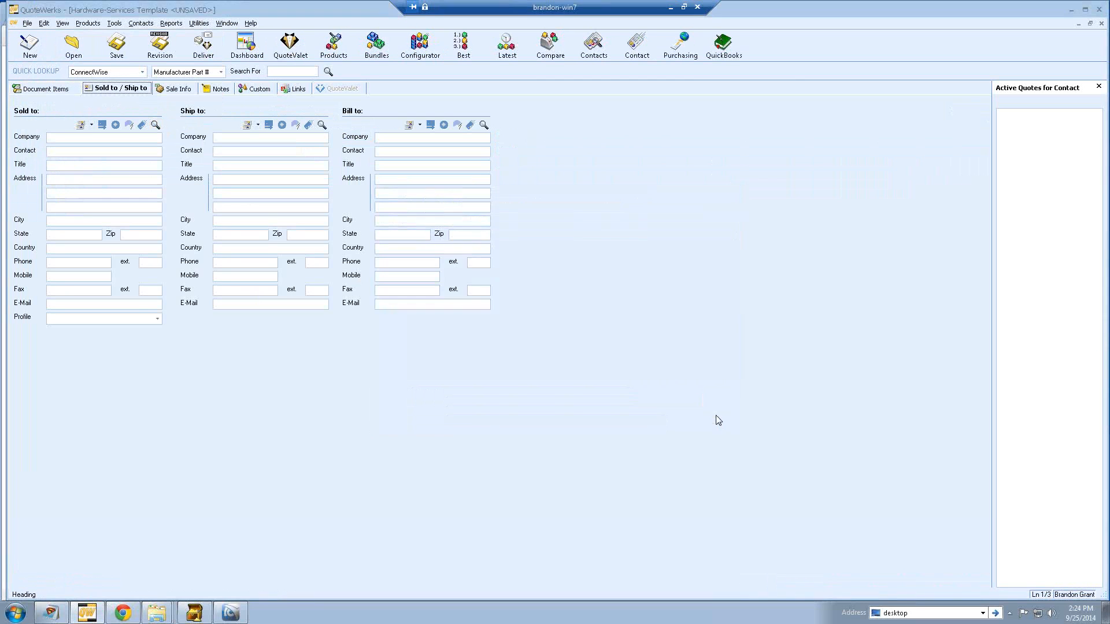
pyautogui.click(67, 91)
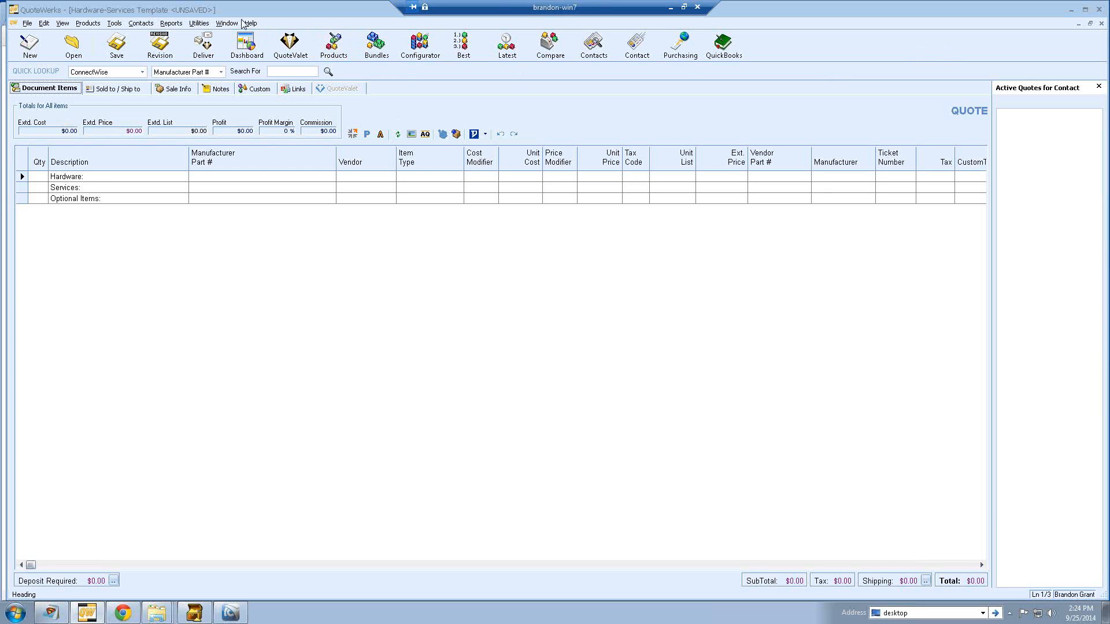
# - Switch to the untitled Aspire quote, abandon adding a ConnectWise product source, and open Product Lookup
pyautogui.click(225, 23)
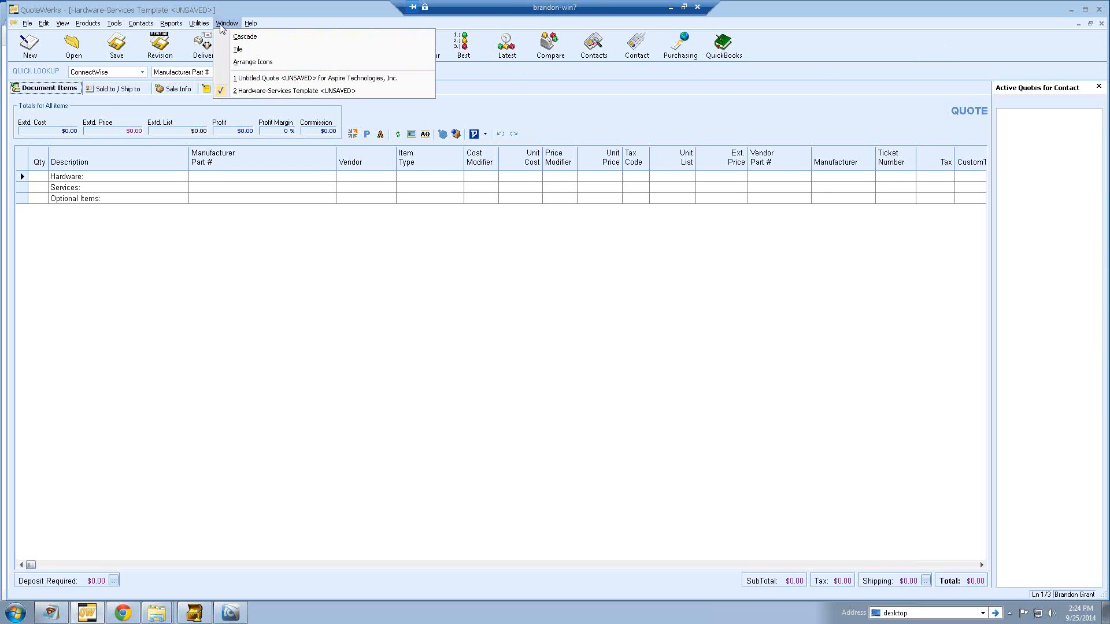
pyautogui.click(248, 82)
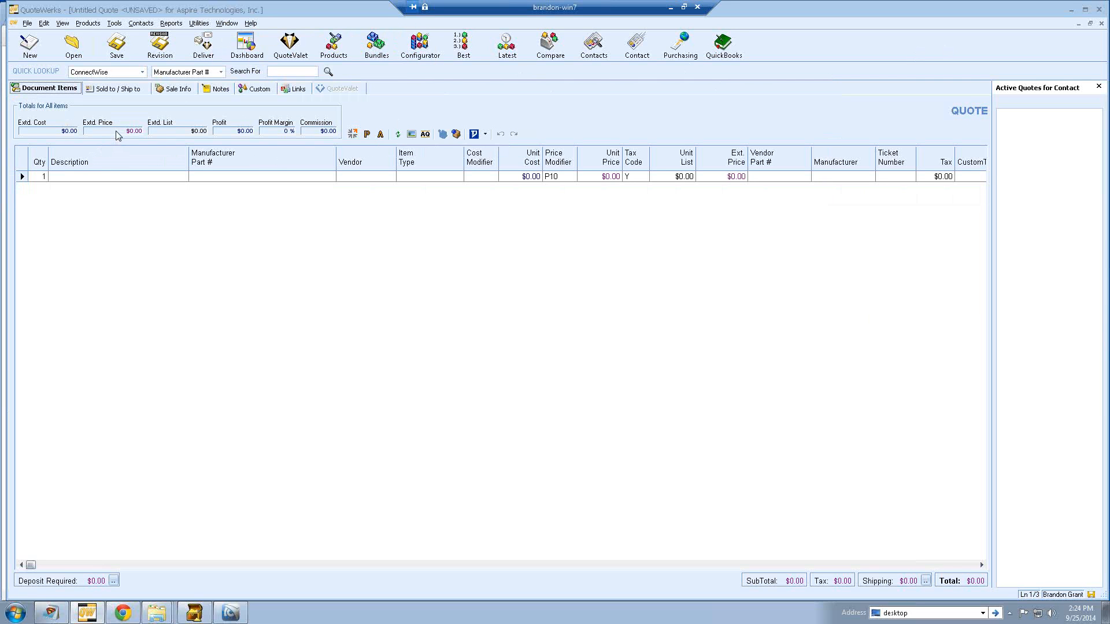
pyautogui.click(88, 23)
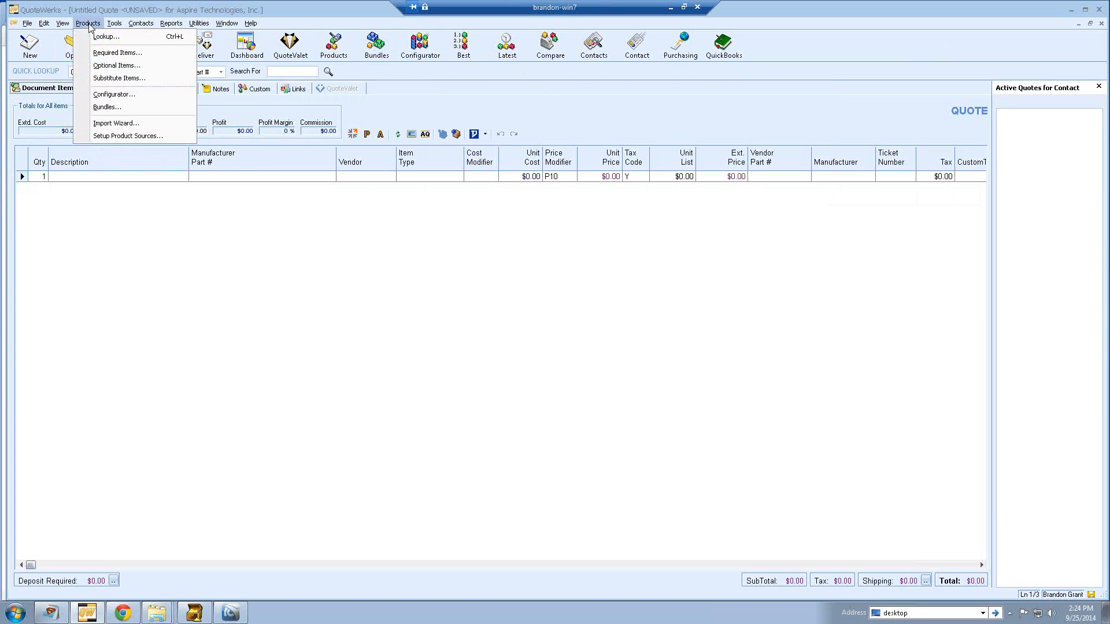
pyautogui.click(115, 137)
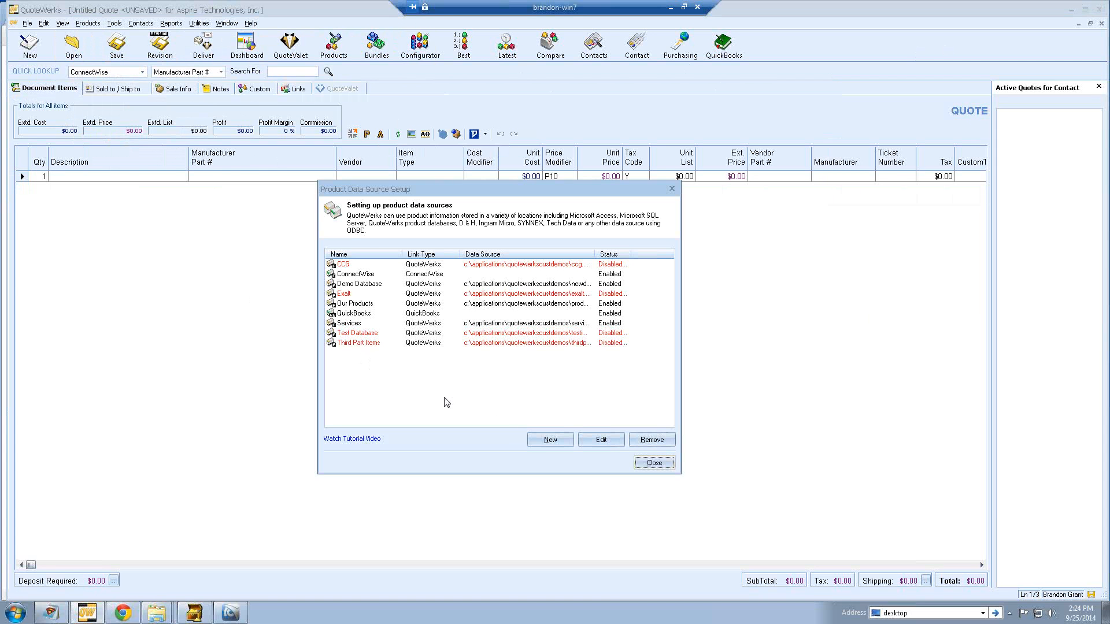
pyautogui.click(523, 433)
pyautogui.click(516, 263)
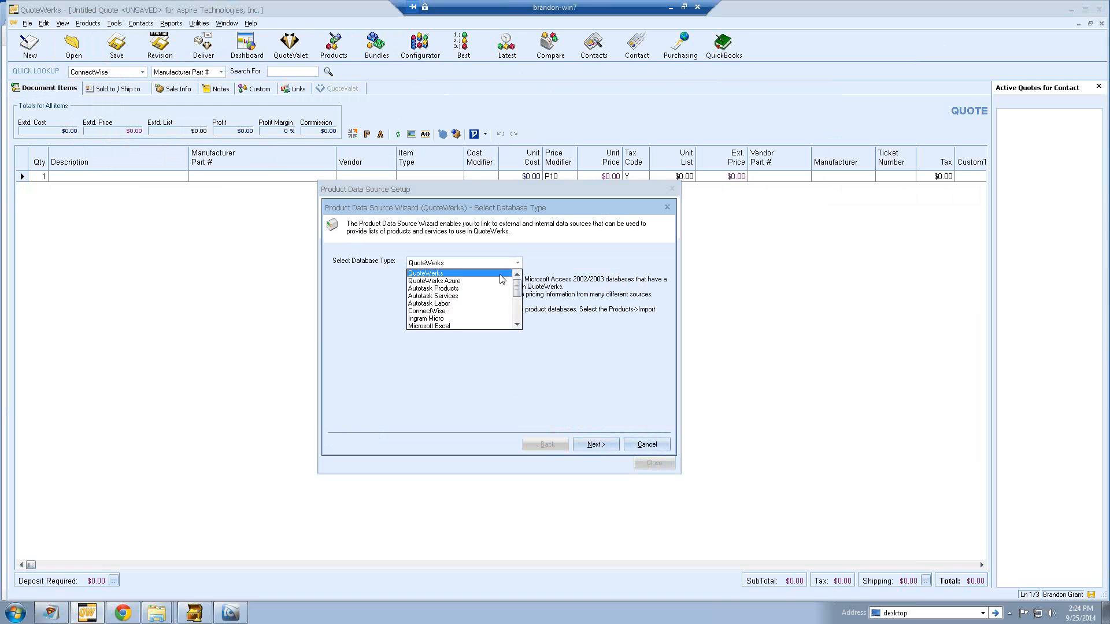
pyautogui.click(487, 312)
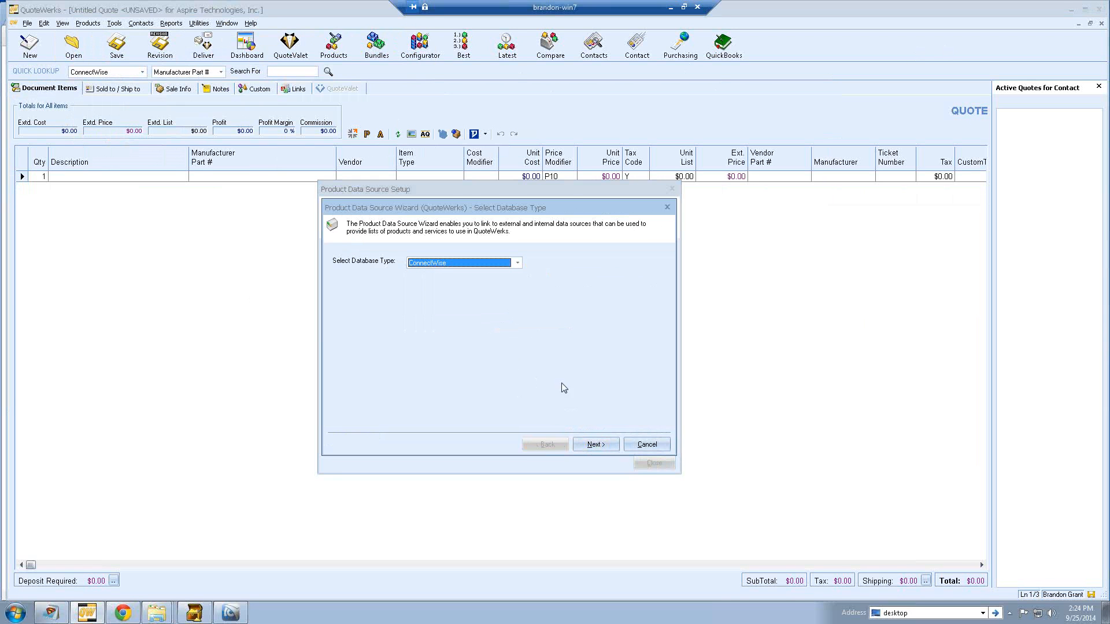
pyautogui.click(645, 444)
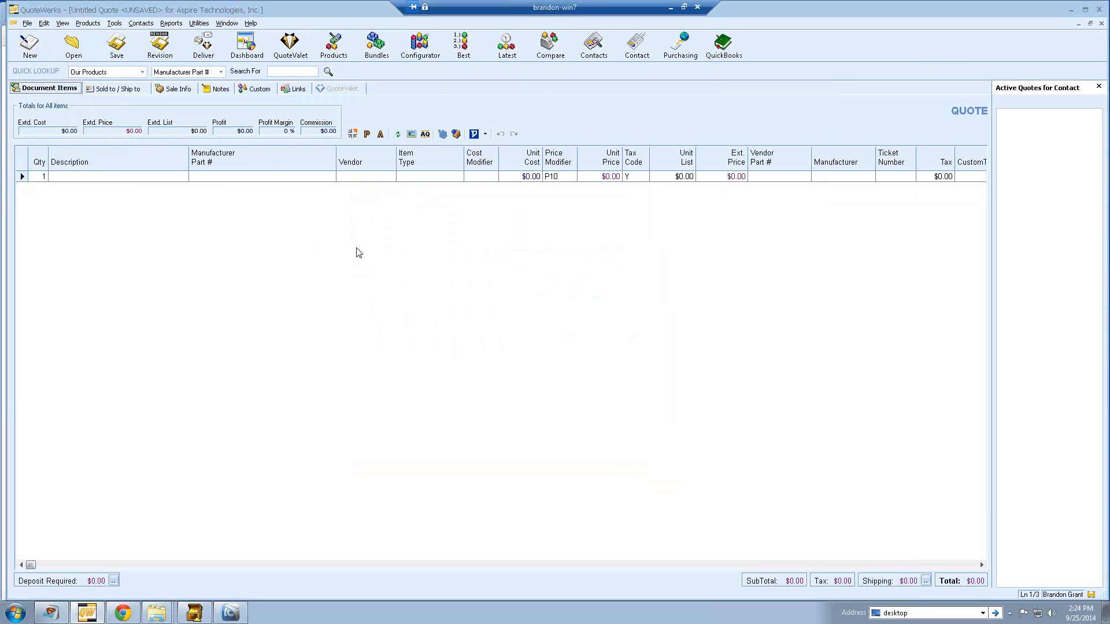
pyautogui.click(336, 47)
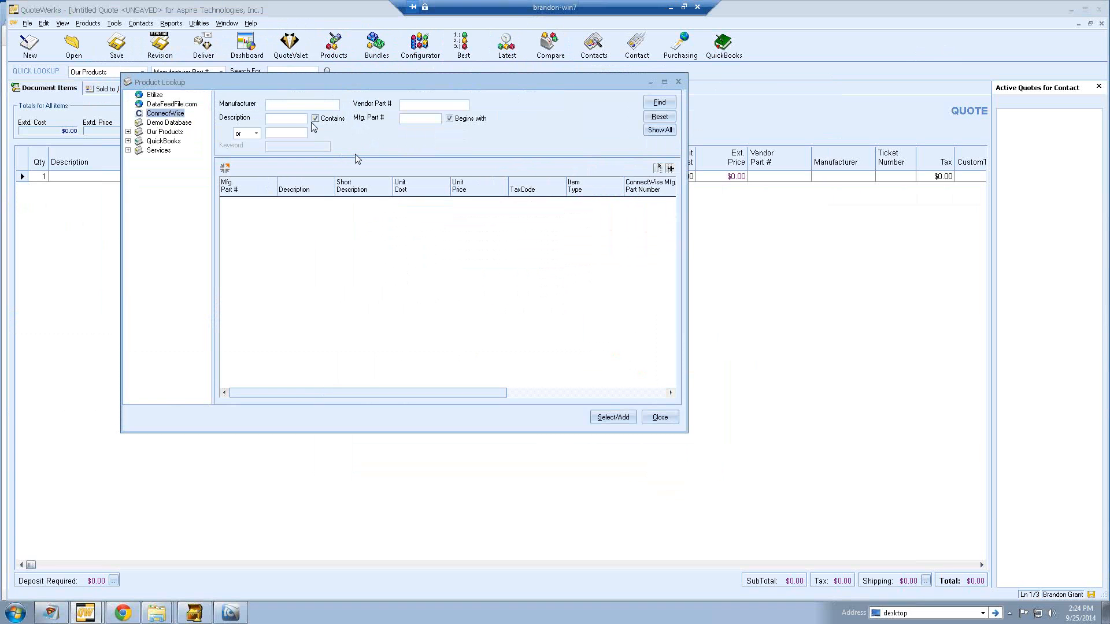
# - List all ConnectWise products and add Microsoft Office 021-09471 and the 03-HES3 Dolby Digital item to the quote
pyautogui.click(283, 105)
pyautogui.click(660, 130)
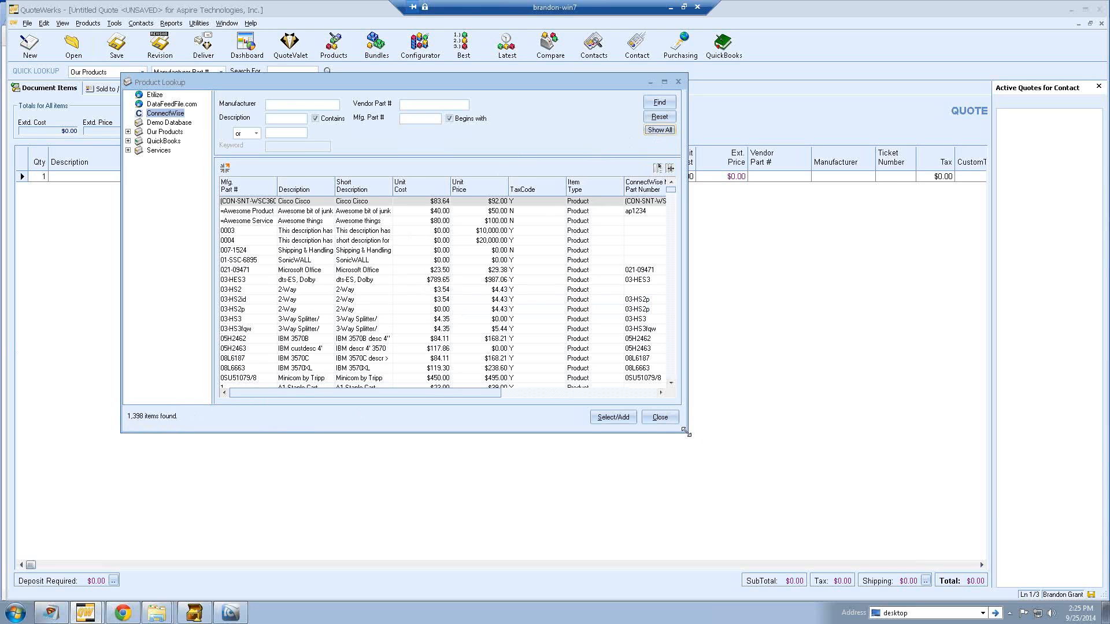
pyautogui.moveTo(687, 432); pyautogui.dragTo(760, 499)
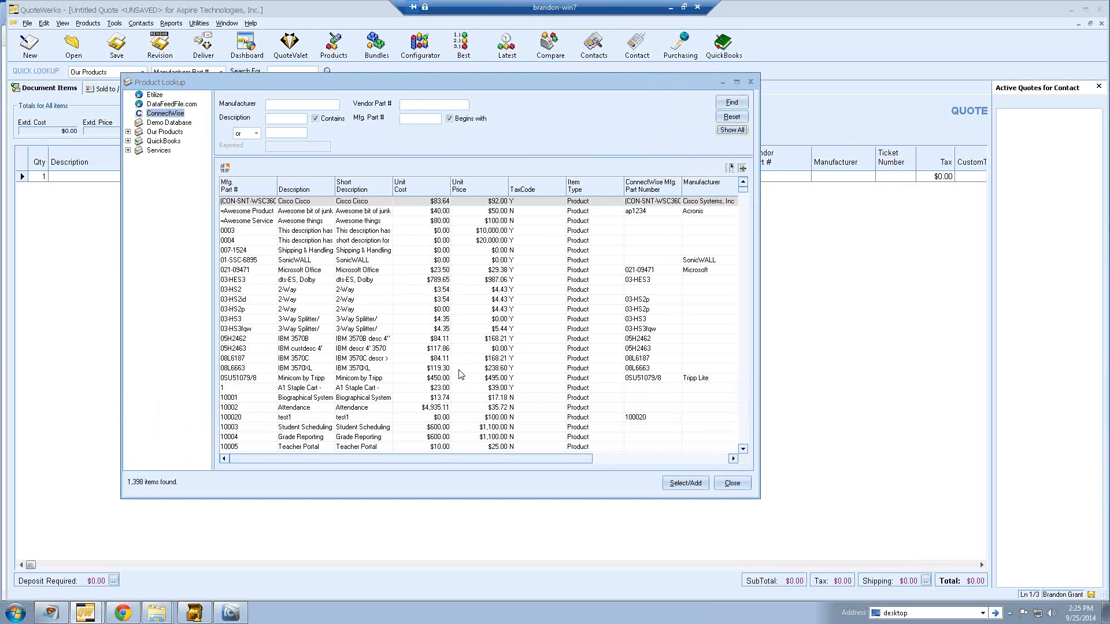
pyautogui.click(397, 272)
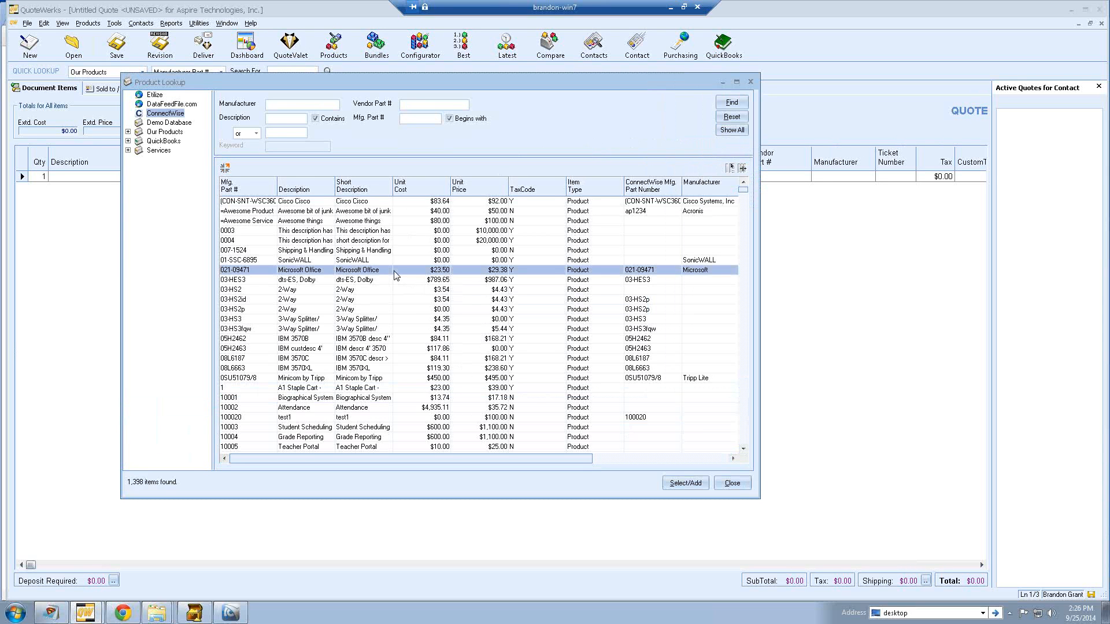
pyautogui.keyDown('ctrl'); pyautogui.click(396, 282); pyautogui.keyUp('ctrl')
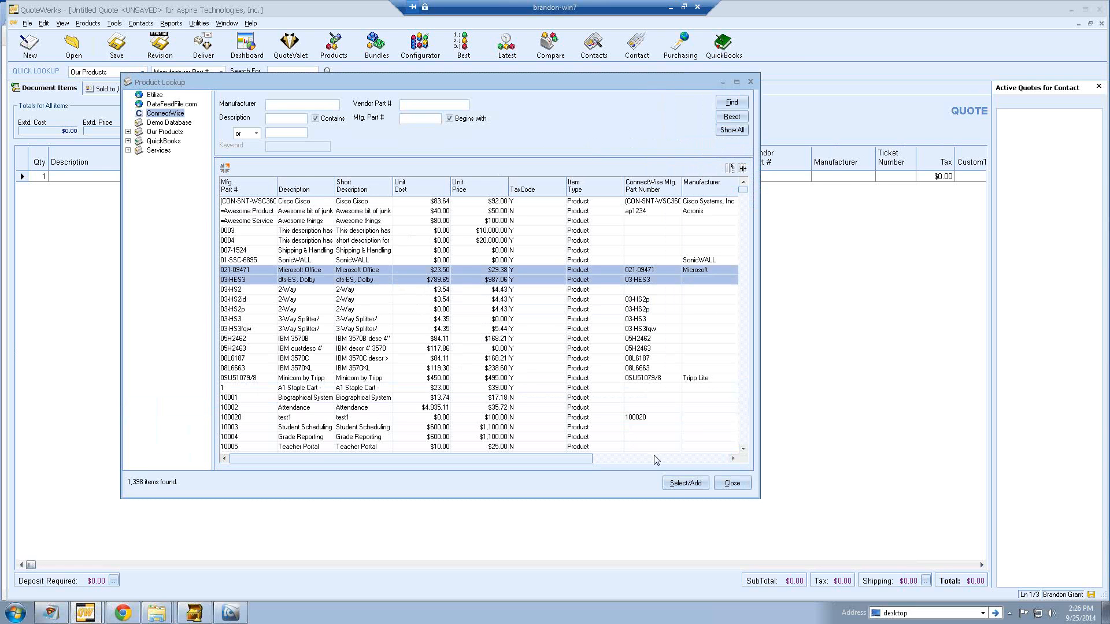
pyautogui.click(675, 484)
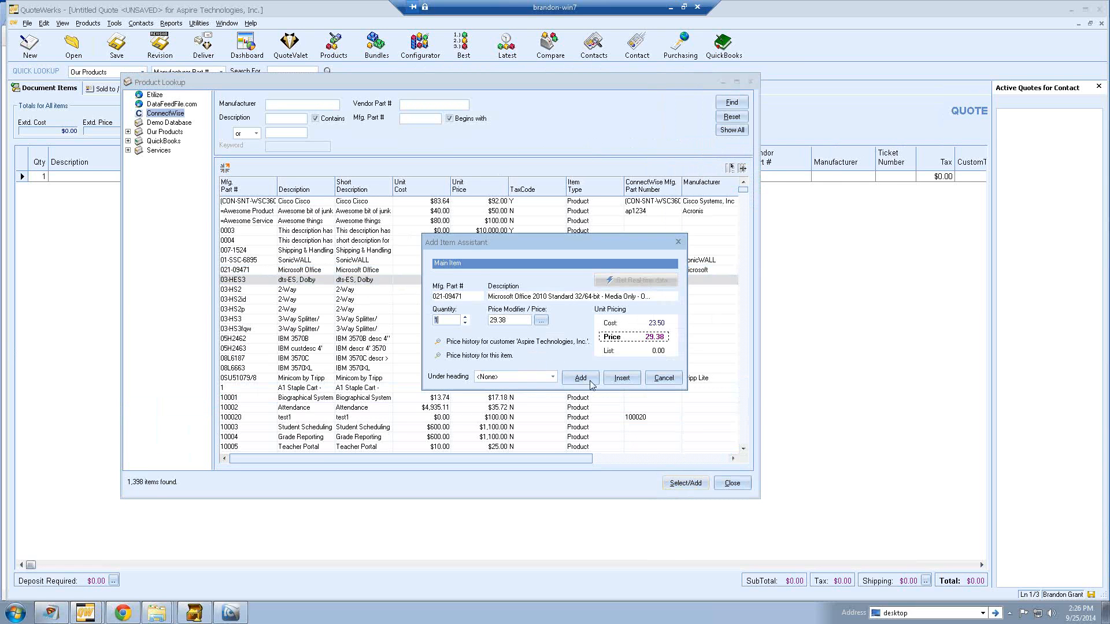
pyautogui.click(586, 380)
pyautogui.click(580, 377)
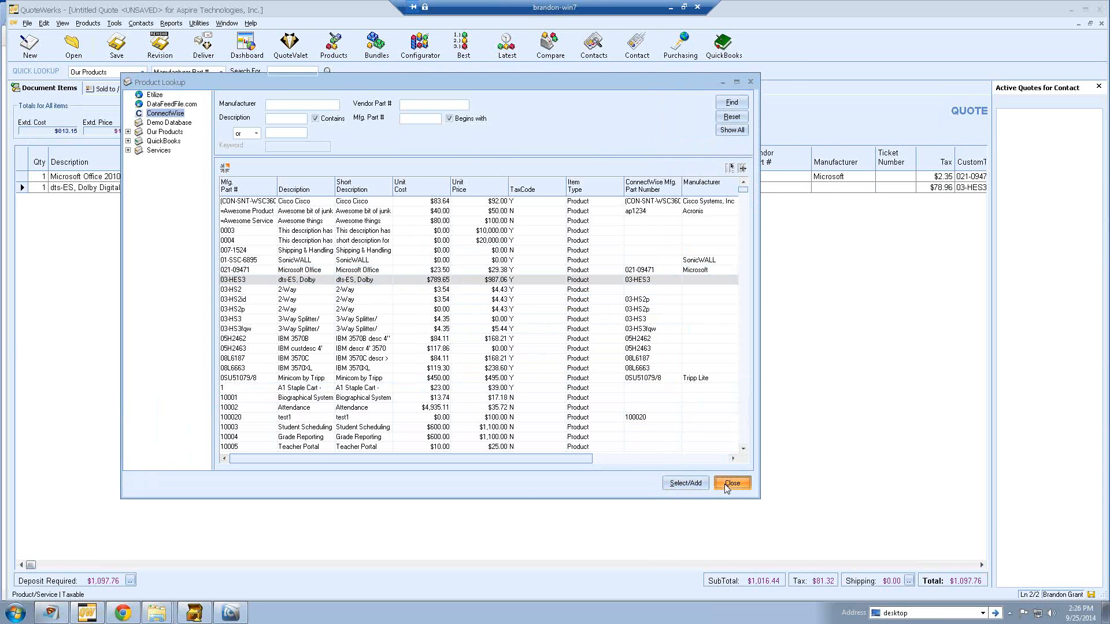
pyautogui.click(731, 483)
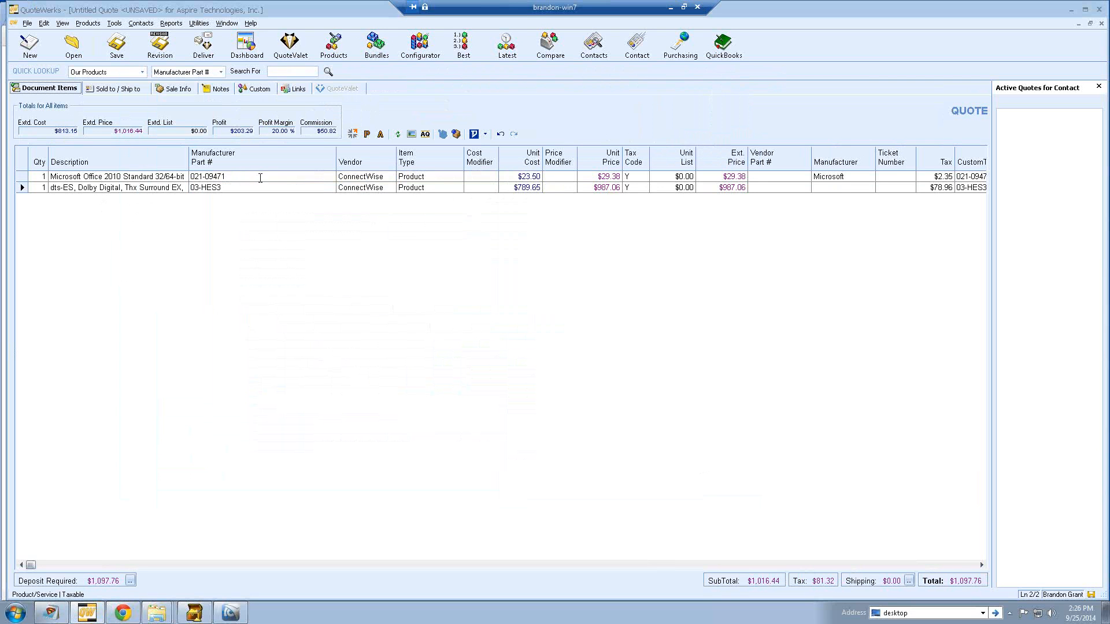
# - Review row 1's ConnectWise vendor and Product item type, leaving both unchanged
pyautogui.click(376, 180)
pyautogui.click(435, 176)
pyautogui.click(419, 175)
# - Add the Demo Database items RecurringService and WEXT3-PDU-ATNET to the quote
pyautogui.click(333, 53)
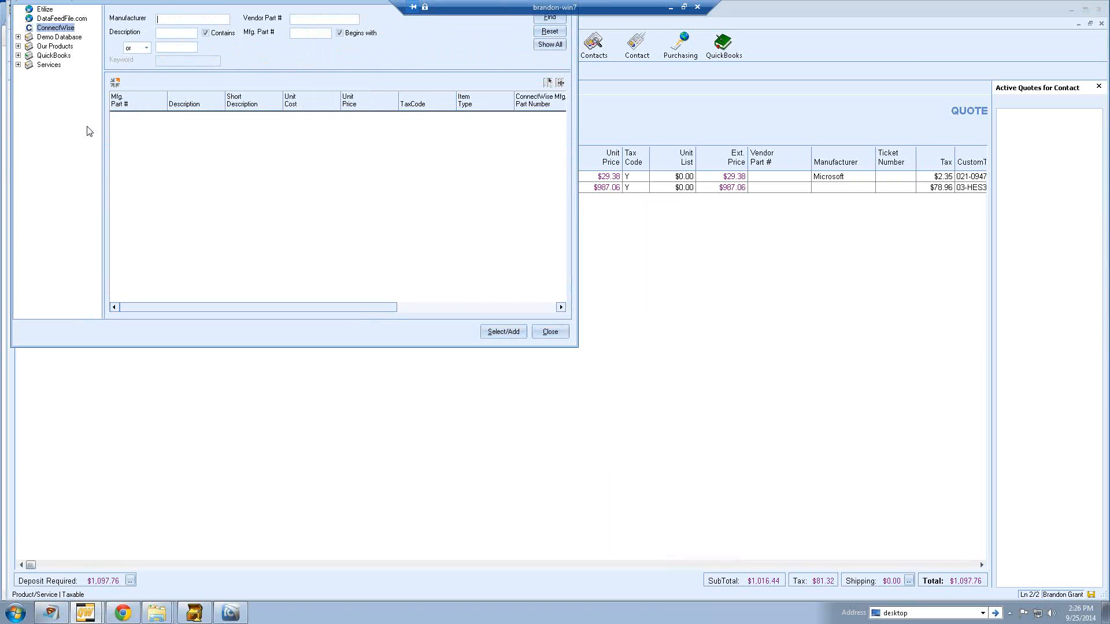
pyautogui.click(549, 44)
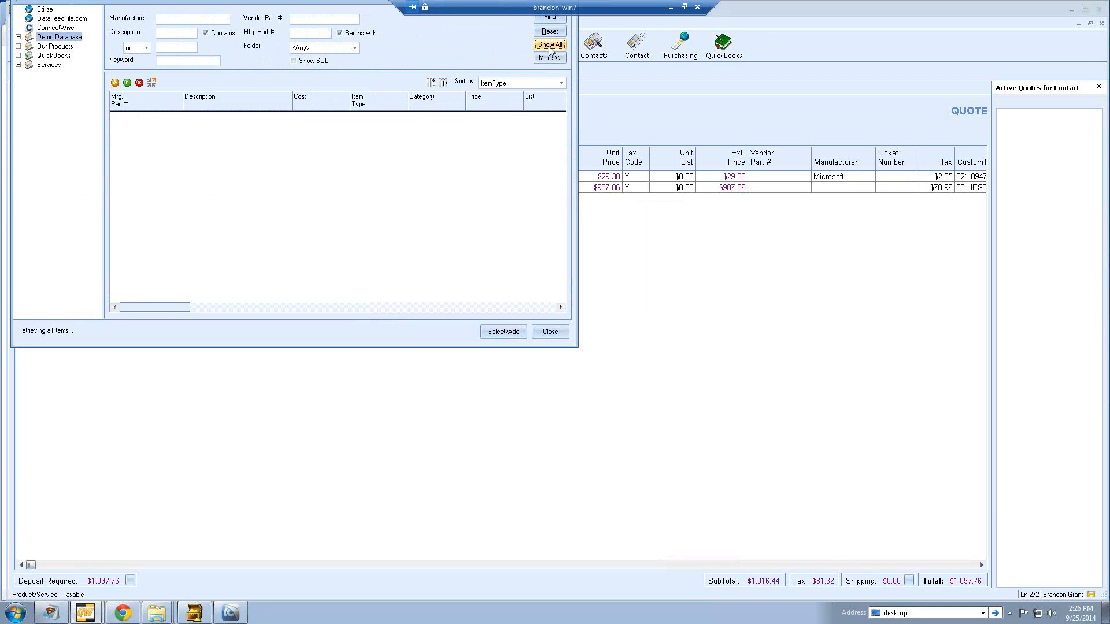
pyautogui.click(359, 155)
pyautogui.keyDown('ctrl'); pyautogui.click(362, 164); pyautogui.keyUp('ctrl')
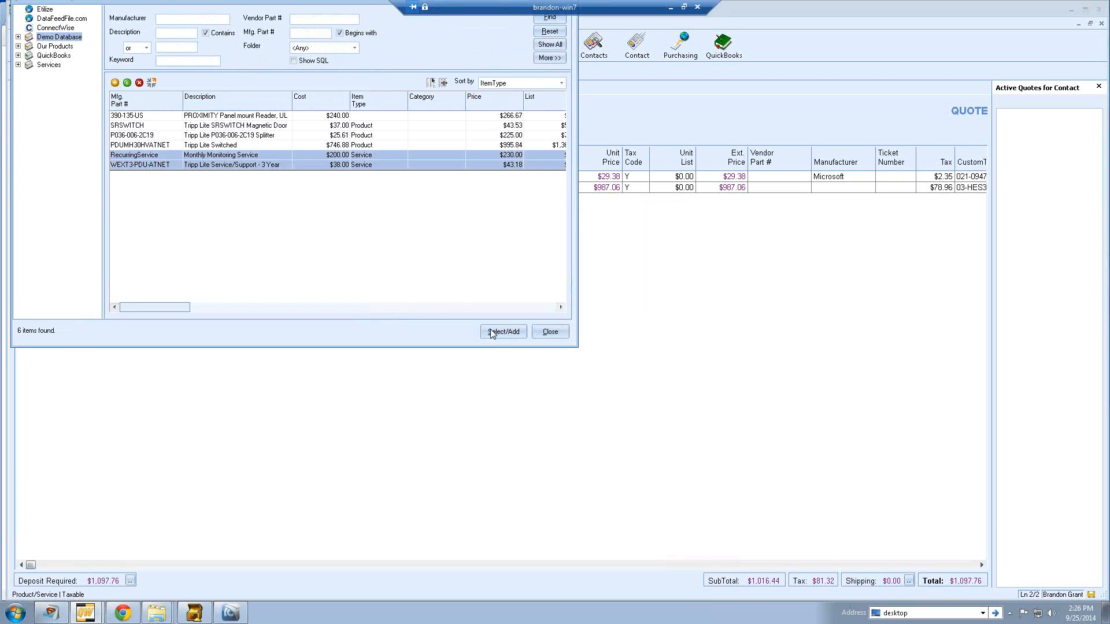
pyautogui.click(503, 331)
pyautogui.click(581, 378)
pyautogui.click(580, 380)
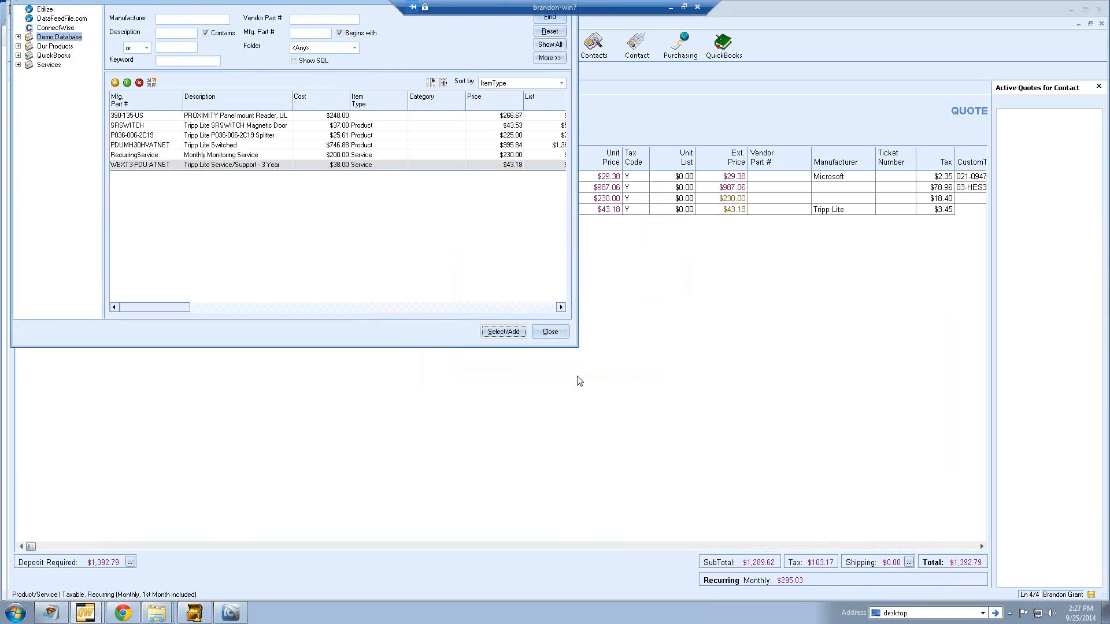
pyautogui.click(549, 331)
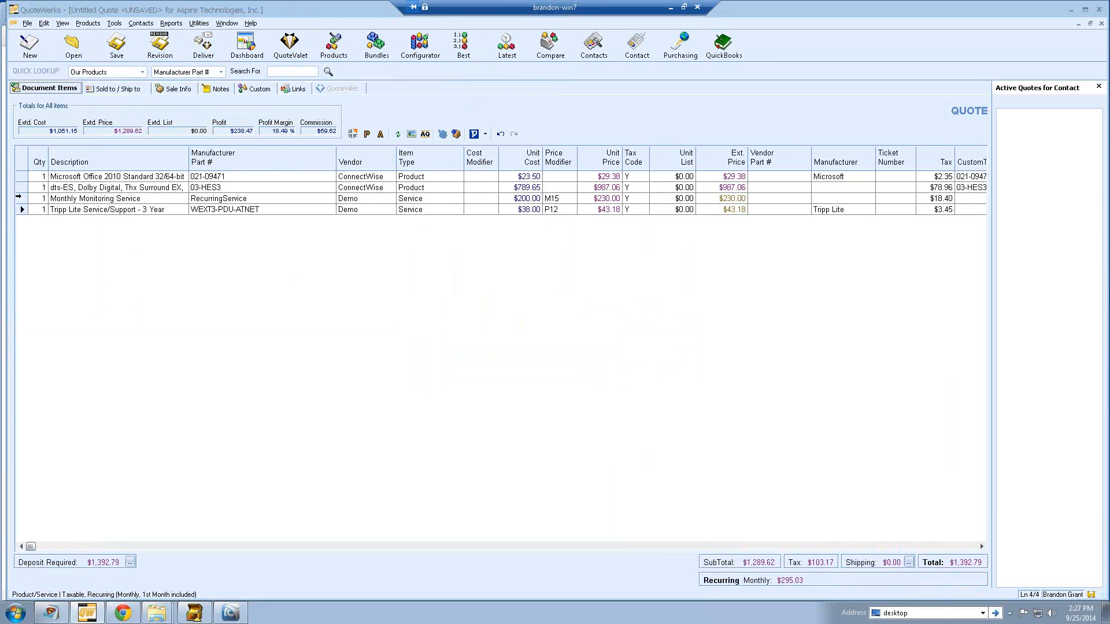
# - Insert a 'Services:' heading above the service lines and start a heading above the first product line
pyautogui.rightClick(16, 199)
pyautogui.click(79, 386)
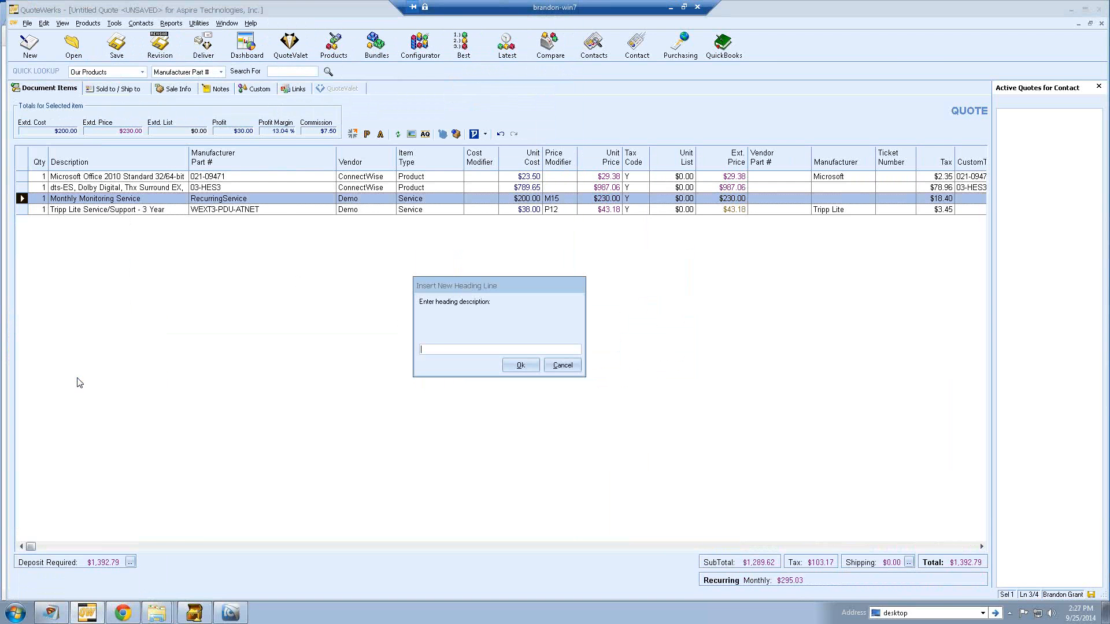
pyautogui.write('Services:')
pyautogui.press('Return')
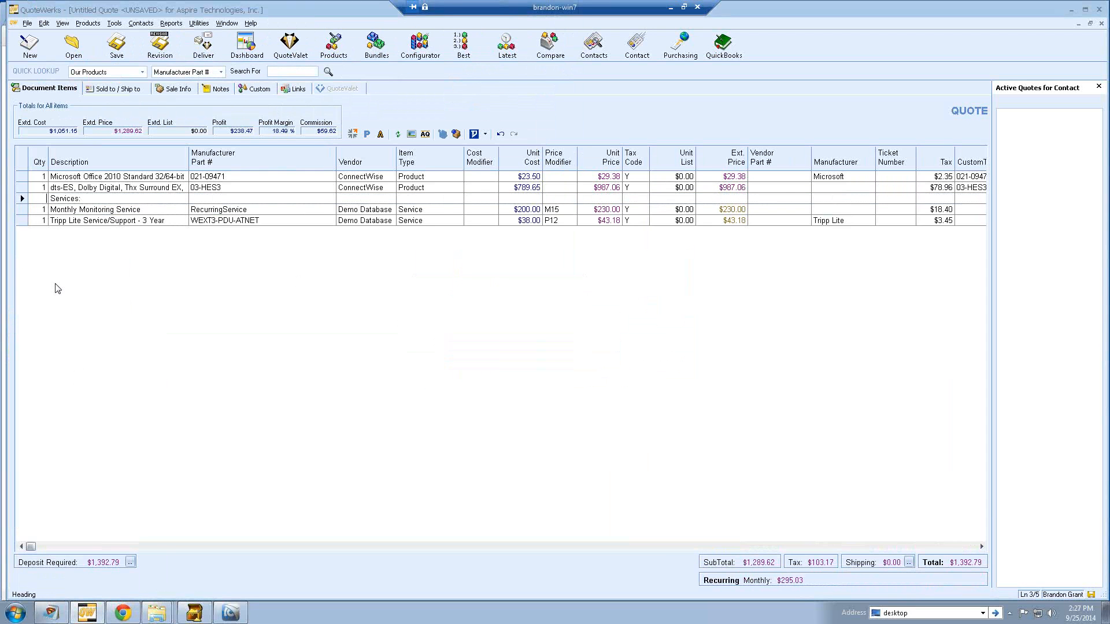
pyautogui.rightClick(21, 178)
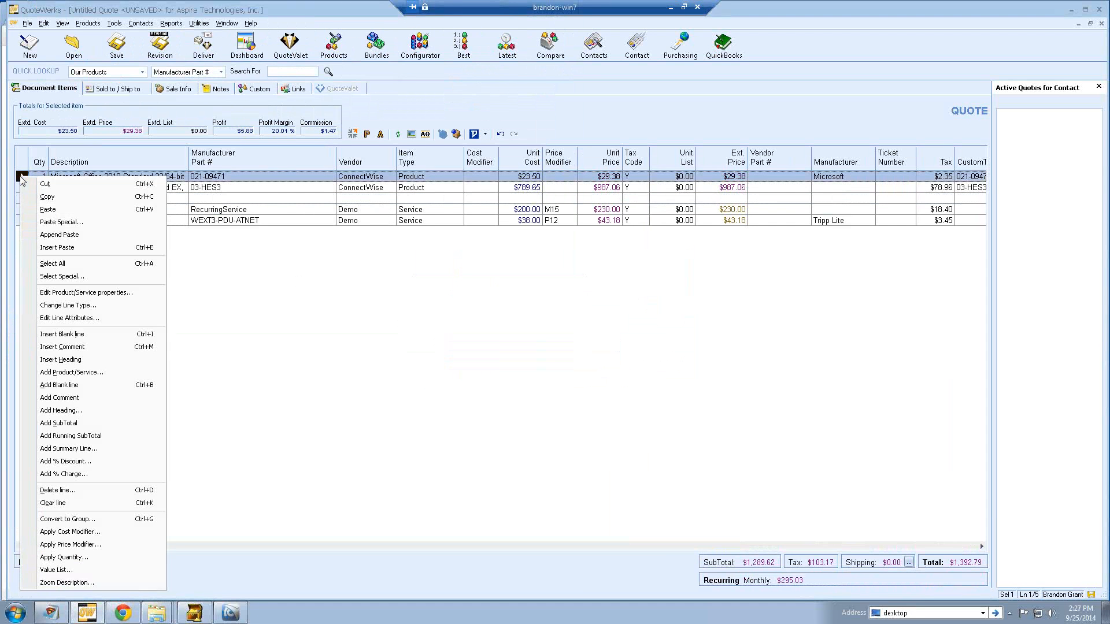
pyautogui.click(72, 359)
# - Name the top heading 'Products:', then select the Monthly Monitoring Service line
pyautogui.write('Products')
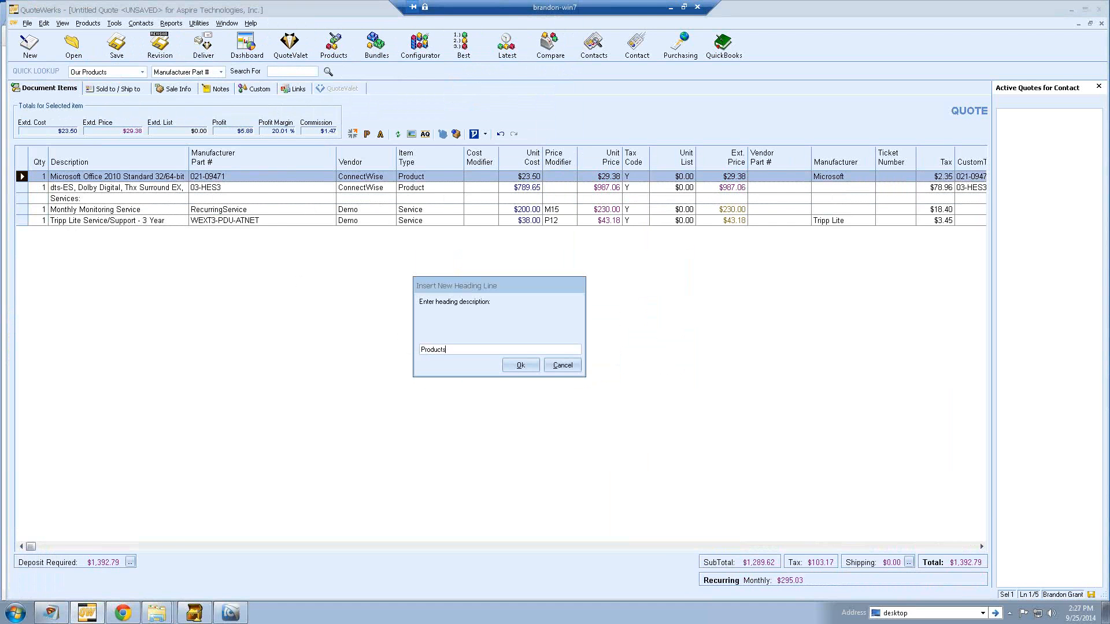
pyautogui.write(':')
pyautogui.press('Return')
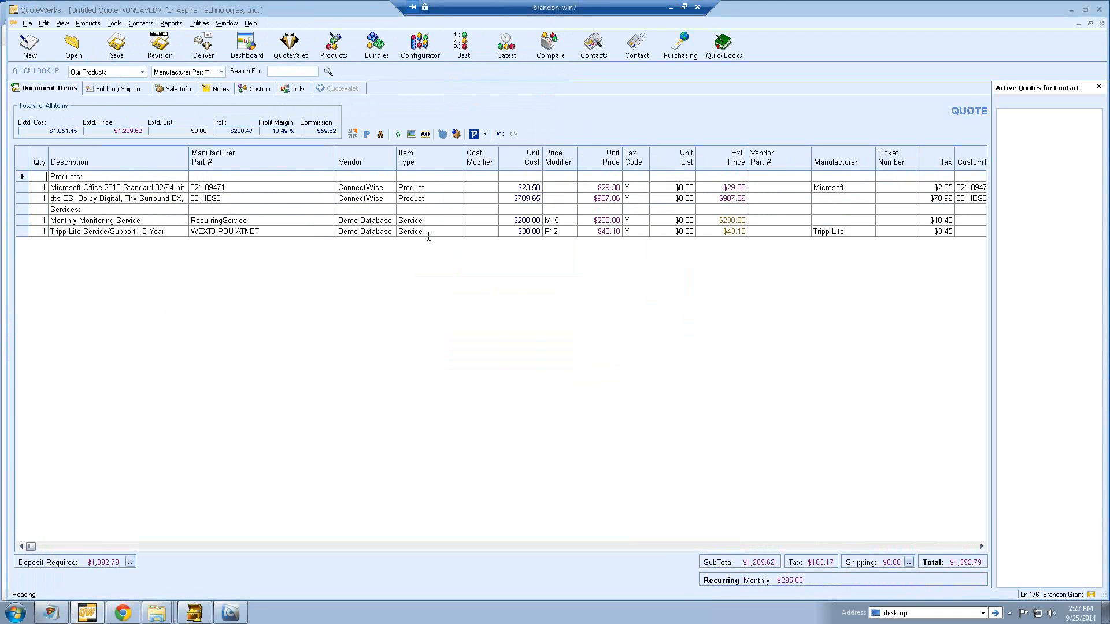
pyautogui.click(428, 233)
pyautogui.click(21, 220)
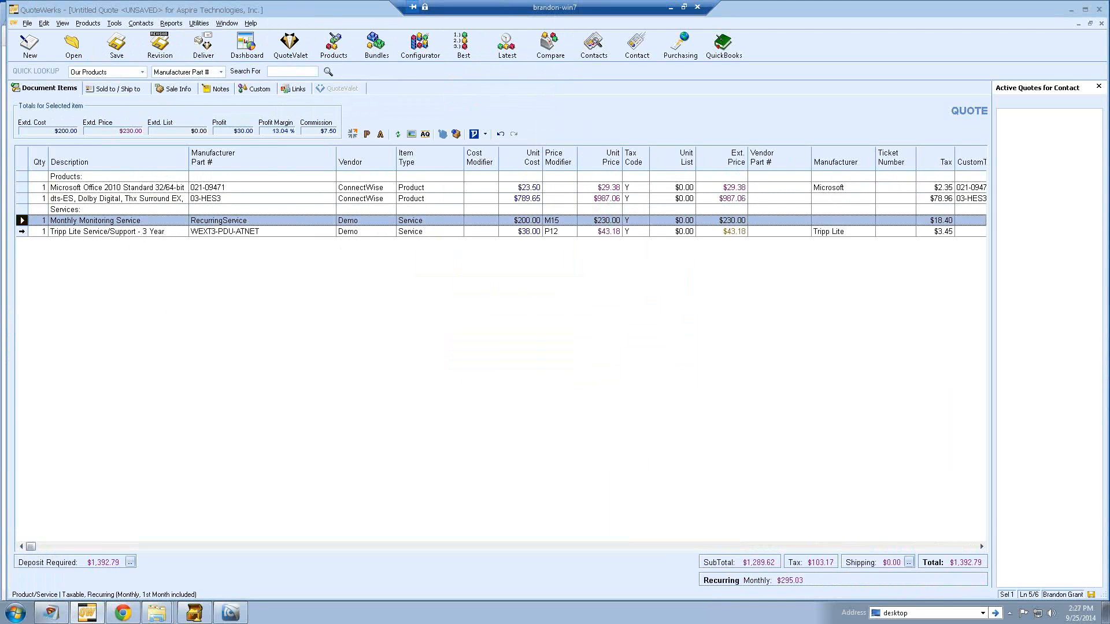
# - Add the Tripp Lite line to the selection and bring up line options for both services
pyautogui.keyDown('shift'); pyautogui.click(21, 232); pyautogui.keyUp('shift')
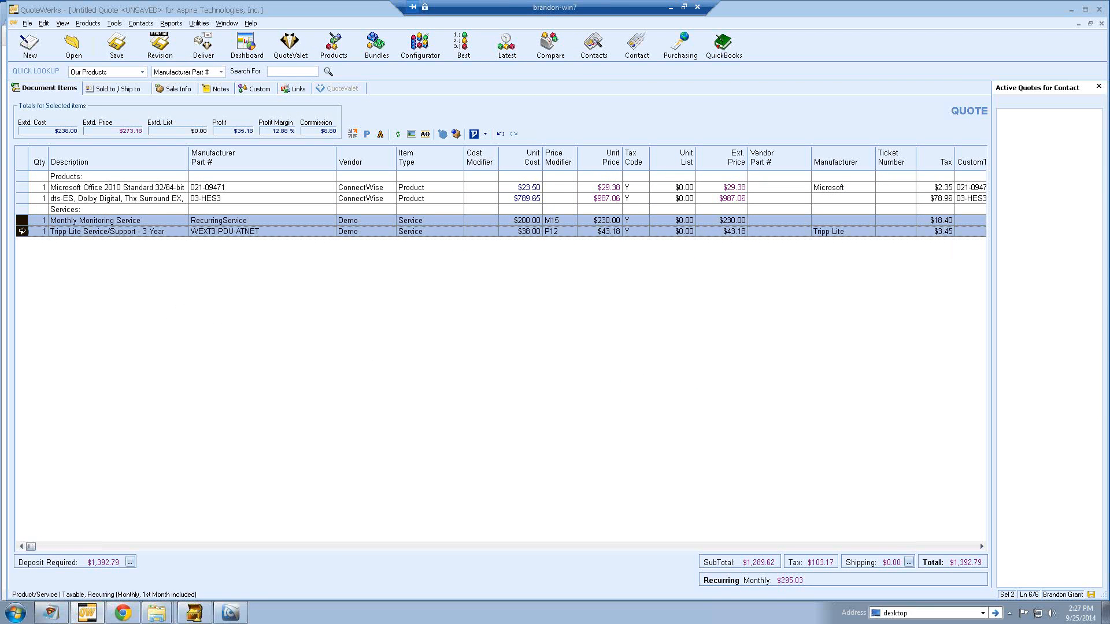
pyautogui.rightClick(21, 233)
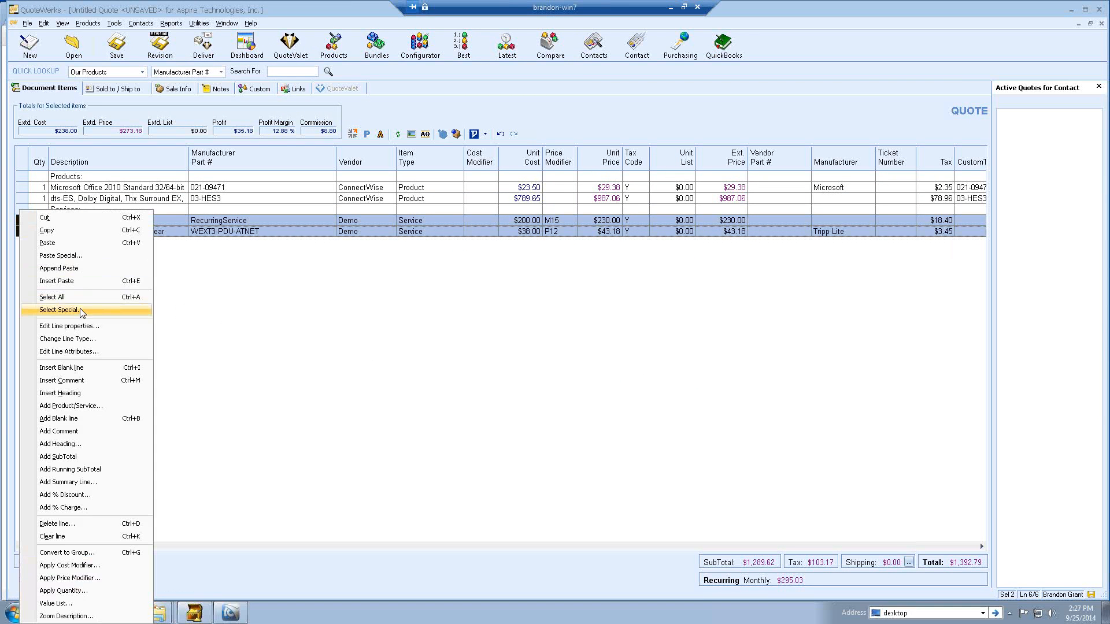
# - Make the service lines recurring, billed monthly on a specific date, with first payment included in the total
pyautogui.click(95, 352)
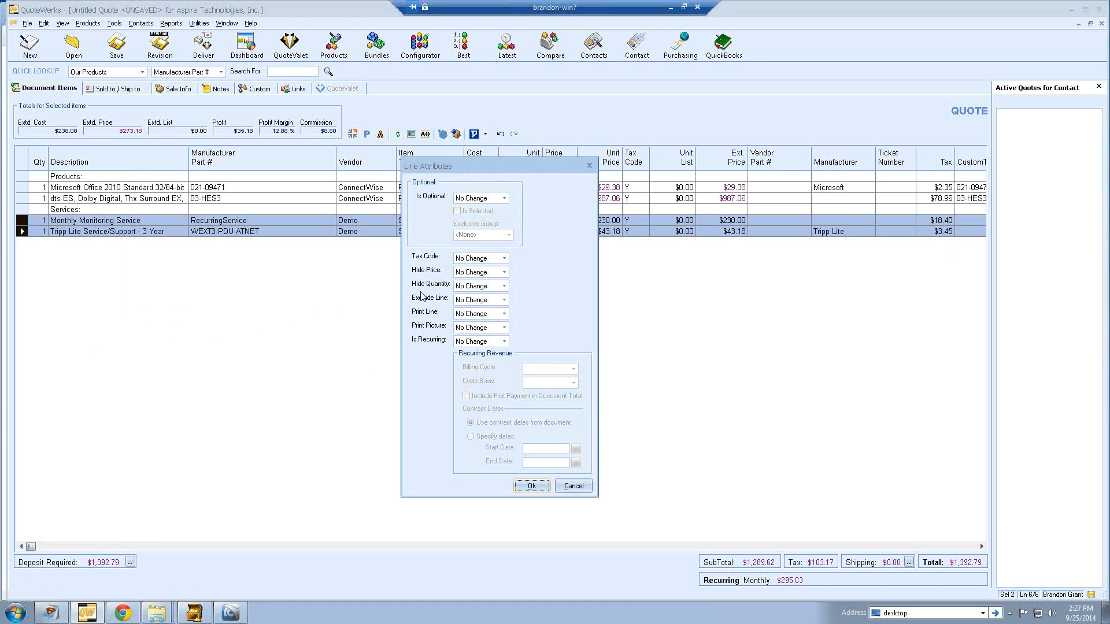
pyautogui.click(504, 342)
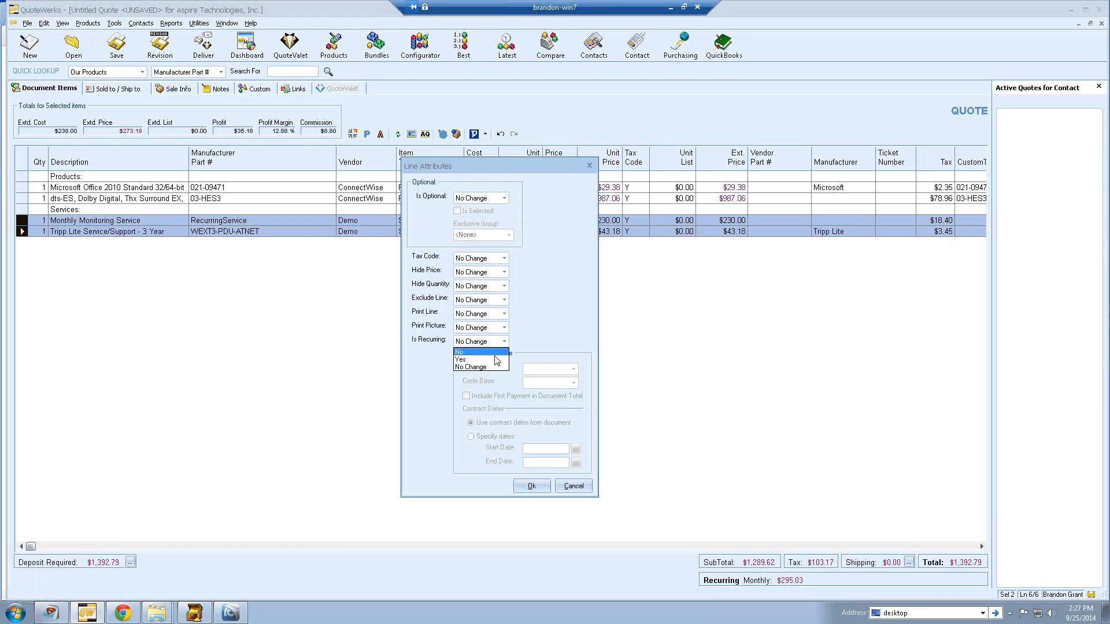
pyautogui.click(496, 360)
pyautogui.click(571, 369)
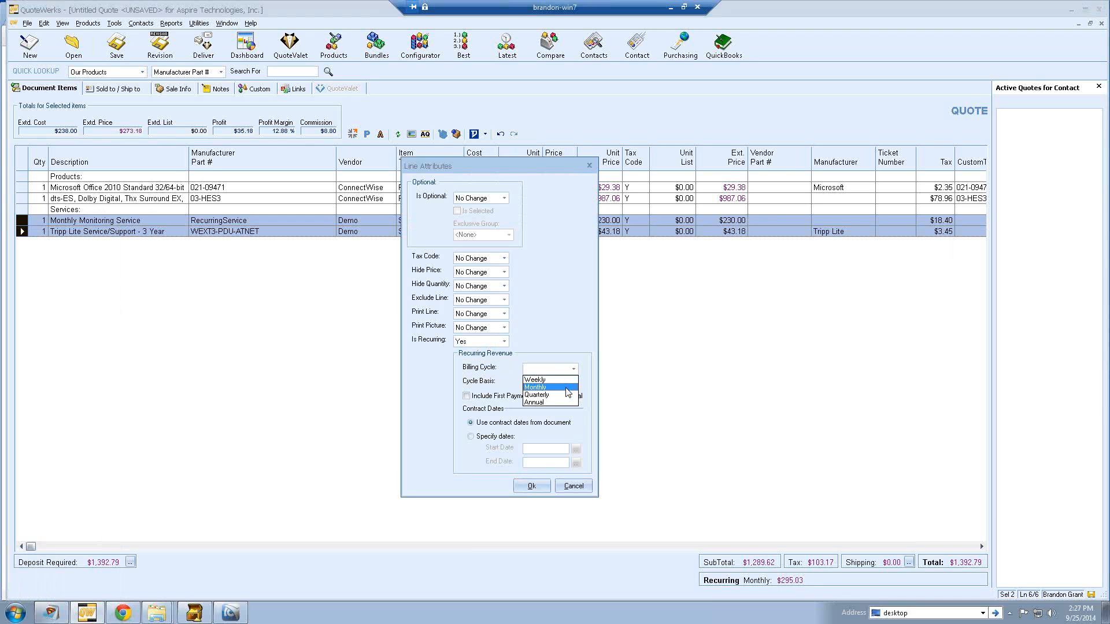
pyautogui.click(566, 388)
pyautogui.click(572, 382)
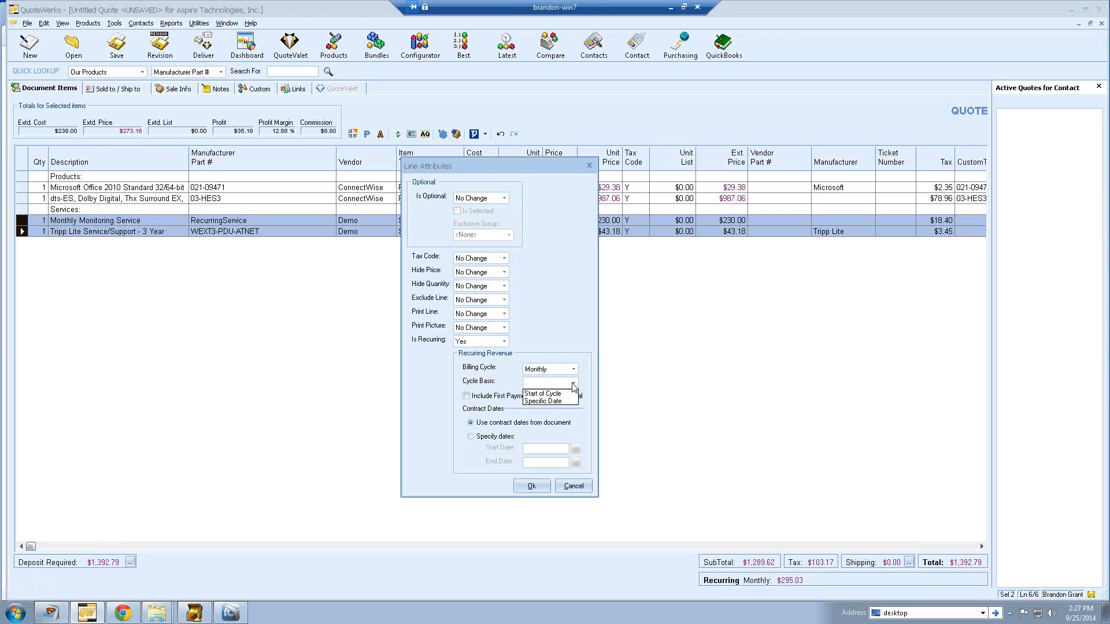
pyautogui.click(567, 401)
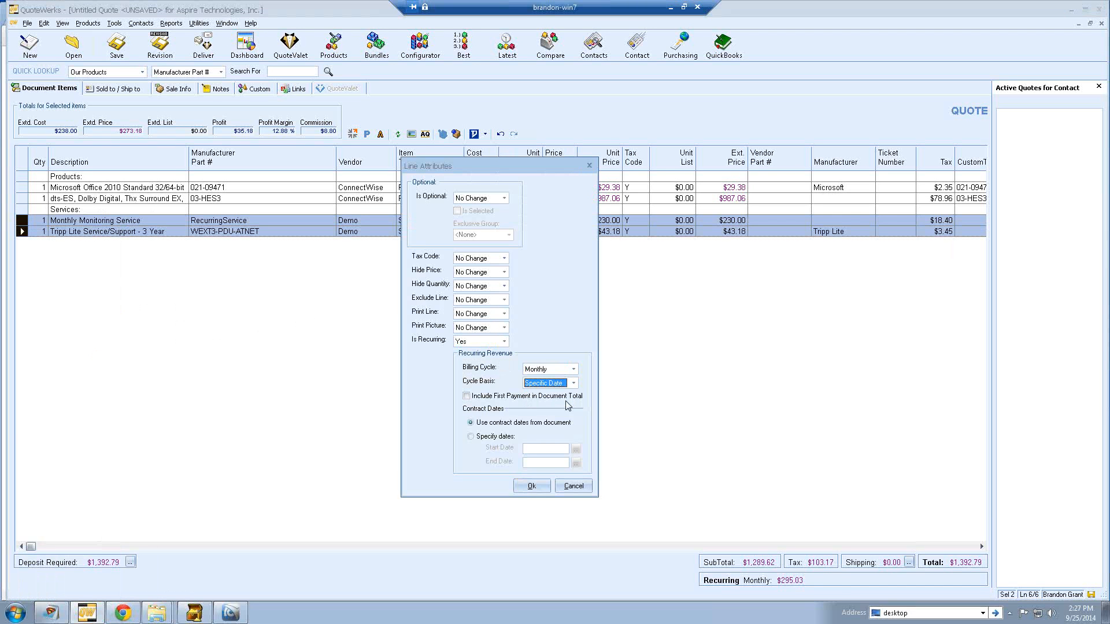
pyautogui.click(467, 397)
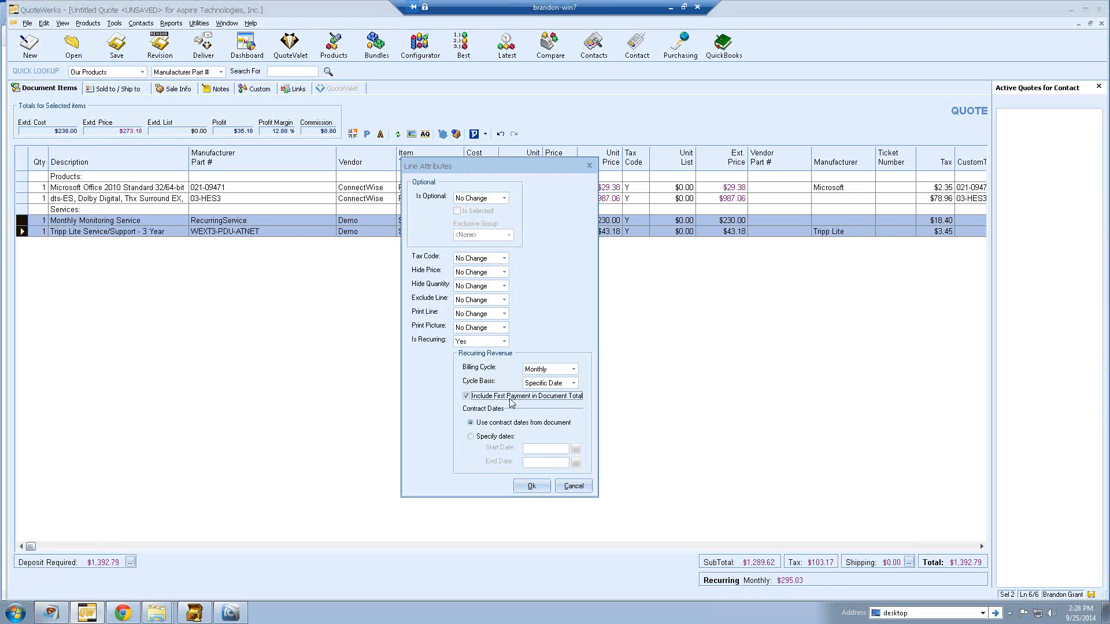
pyautogui.click(467, 396)
pyautogui.click(466, 397)
# - Set the contract dates manually from 9/25/2014 to 9/25/2015 and apply the settings
pyautogui.click(474, 437)
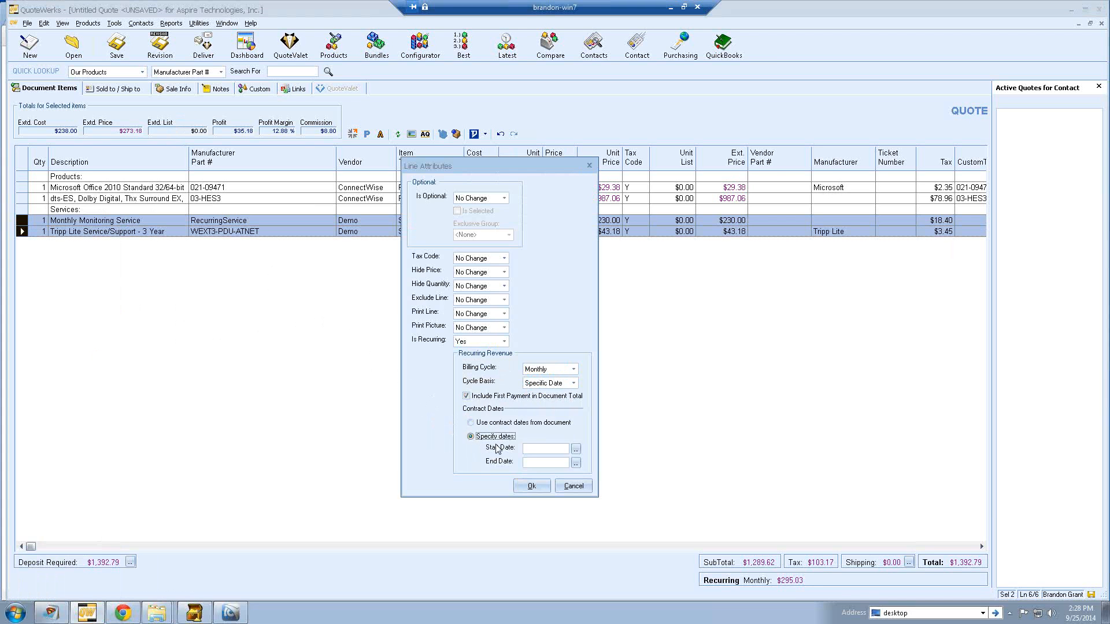
pyautogui.click(575, 448)
pyautogui.click(509, 414)
pyautogui.click(577, 464)
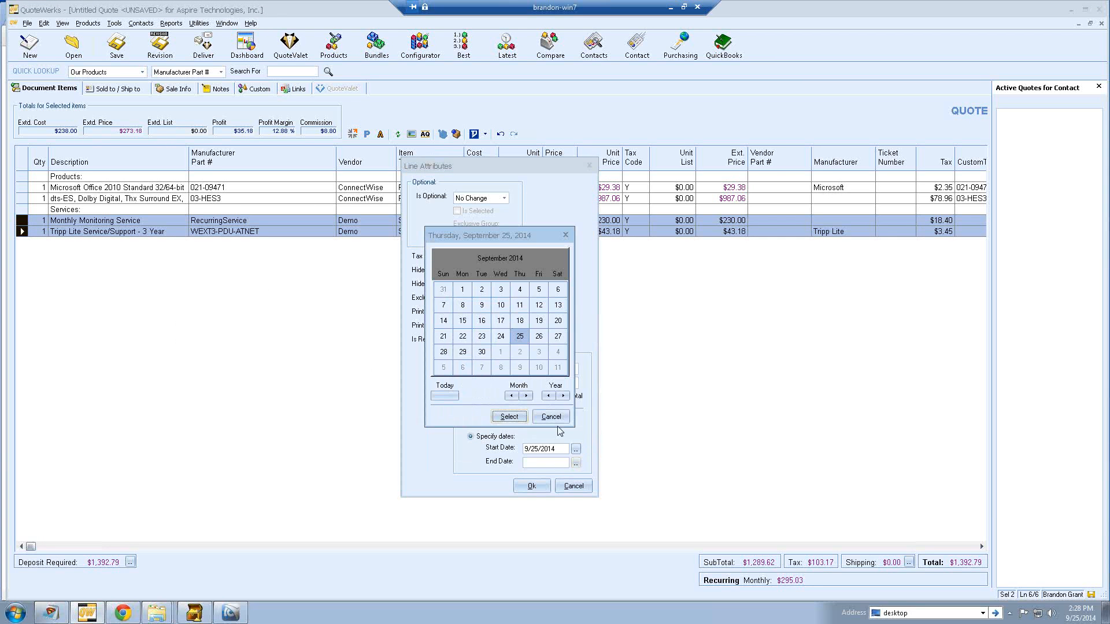
pyautogui.click(568, 396)
pyautogui.click(511, 414)
pyautogui.click(531, 486)
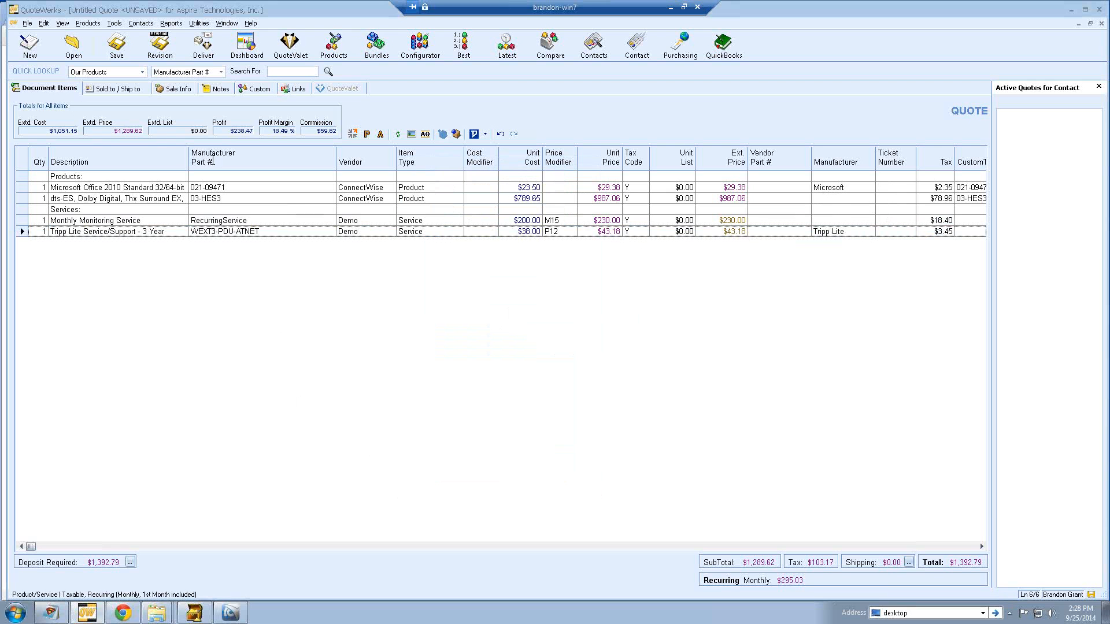
pyautogui.click(63, 23)
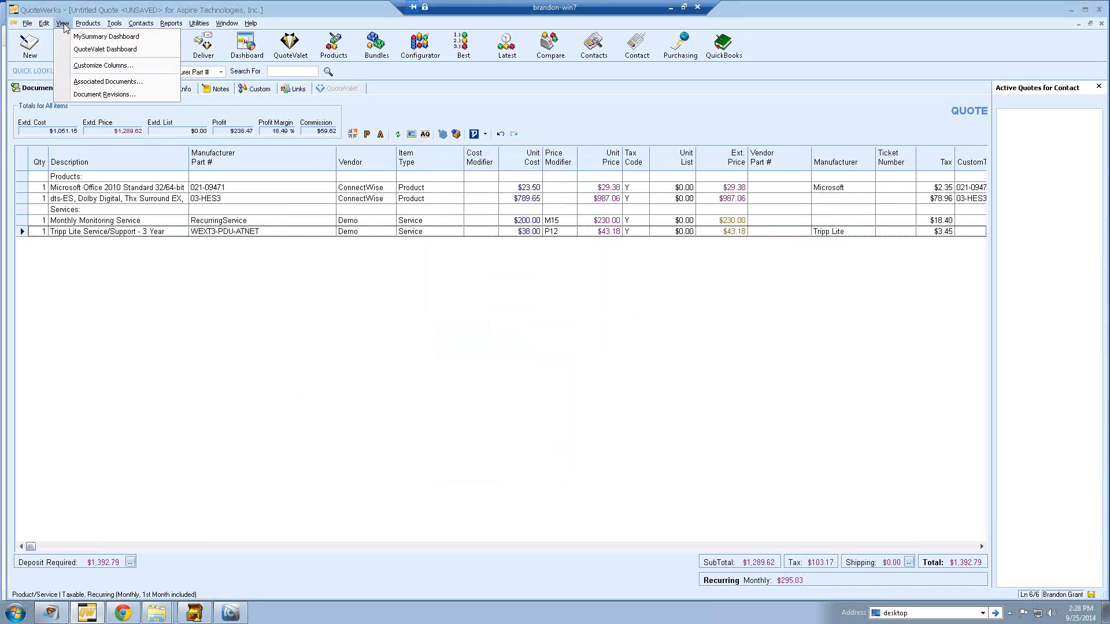
pyautogui.click(72, 67)
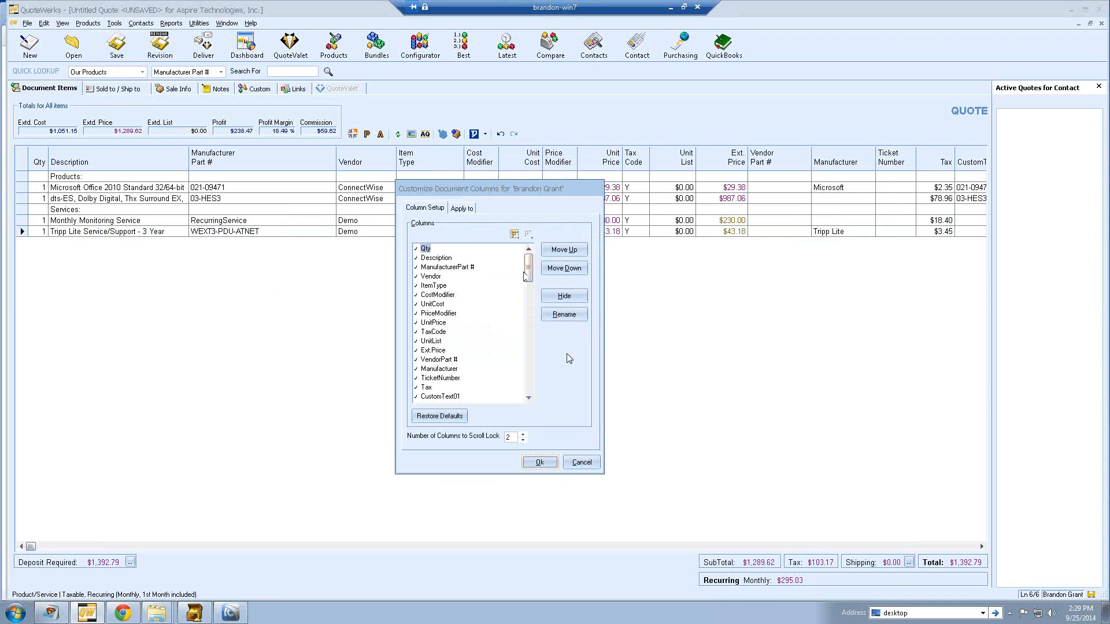
pyautogui.click(535, 463)
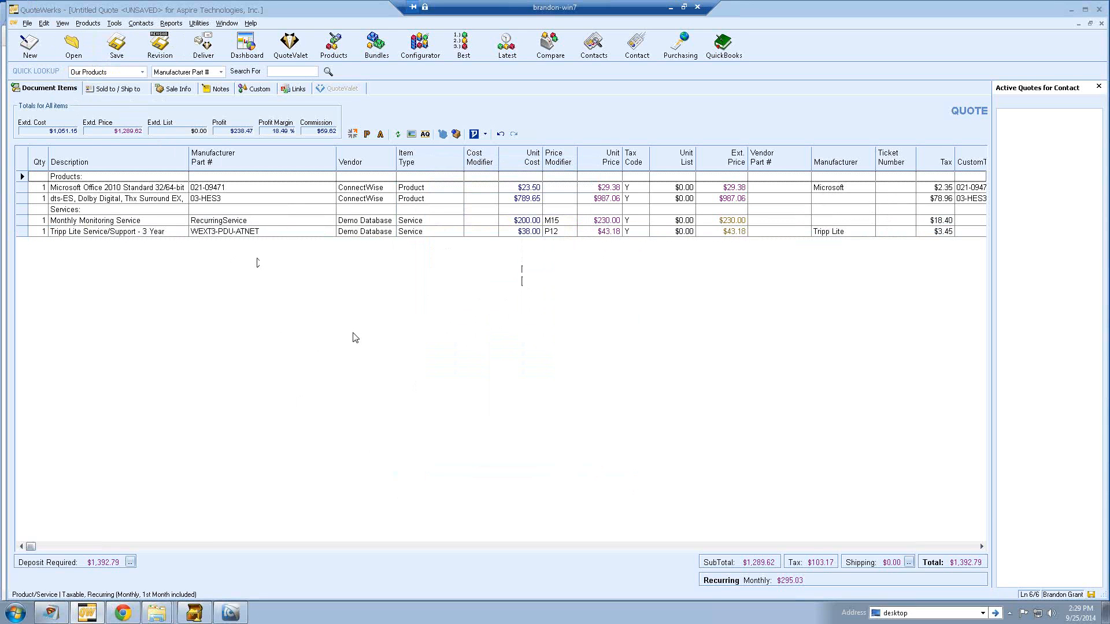
# - Start saving the Aspire Technologies quote from the Save toolbar button
pyautogui.click(116, 45)
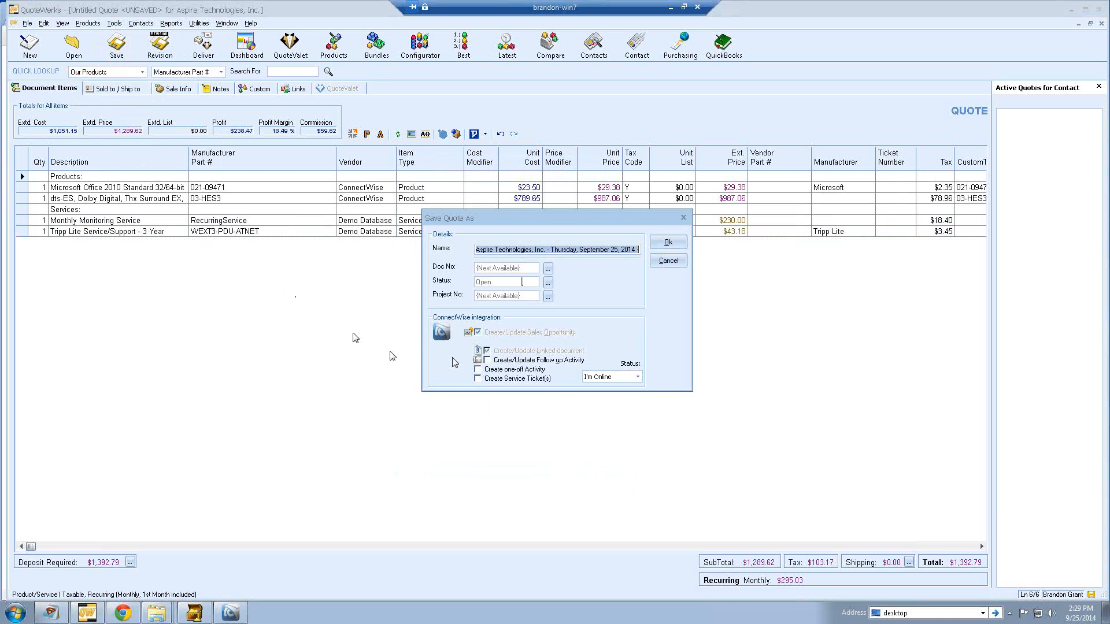
# - Save the quote with Create/Update Follow up Activity and Create Service Ticket(s) ticked
pyautogui.click(489, 361)
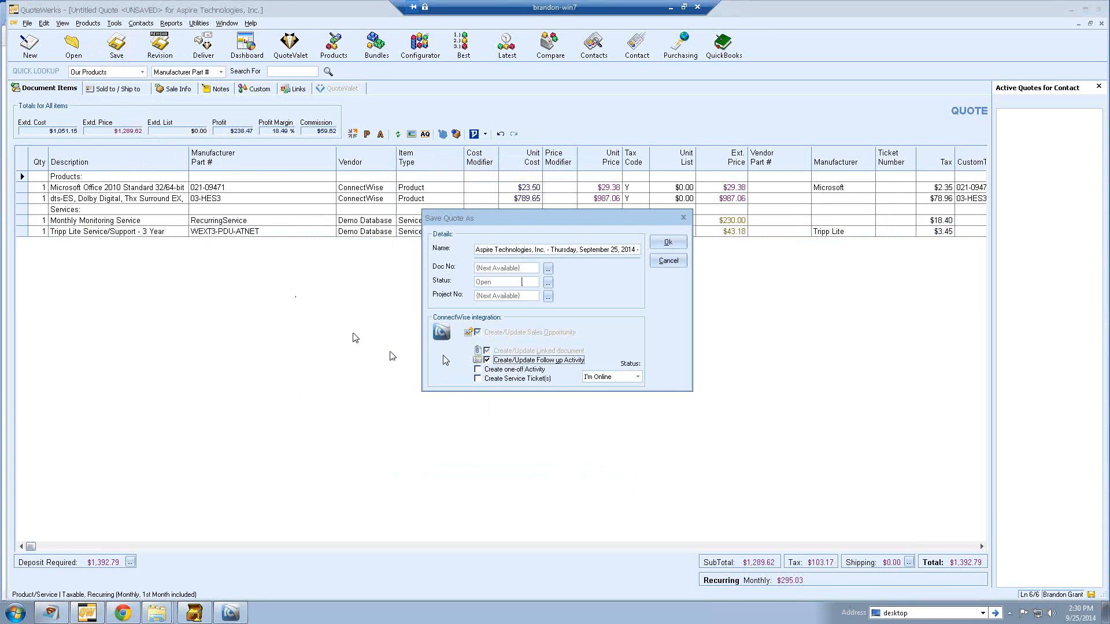
pyautogui.click(478, 379)
pyautogui.click(479, 379)
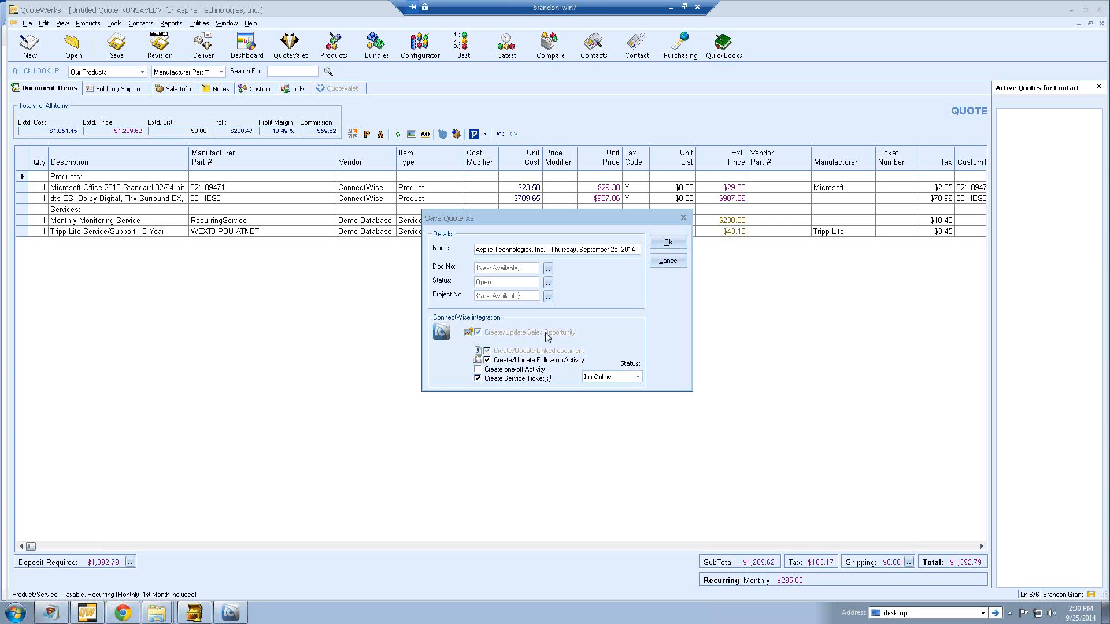
pyautogui.click(668, 243)
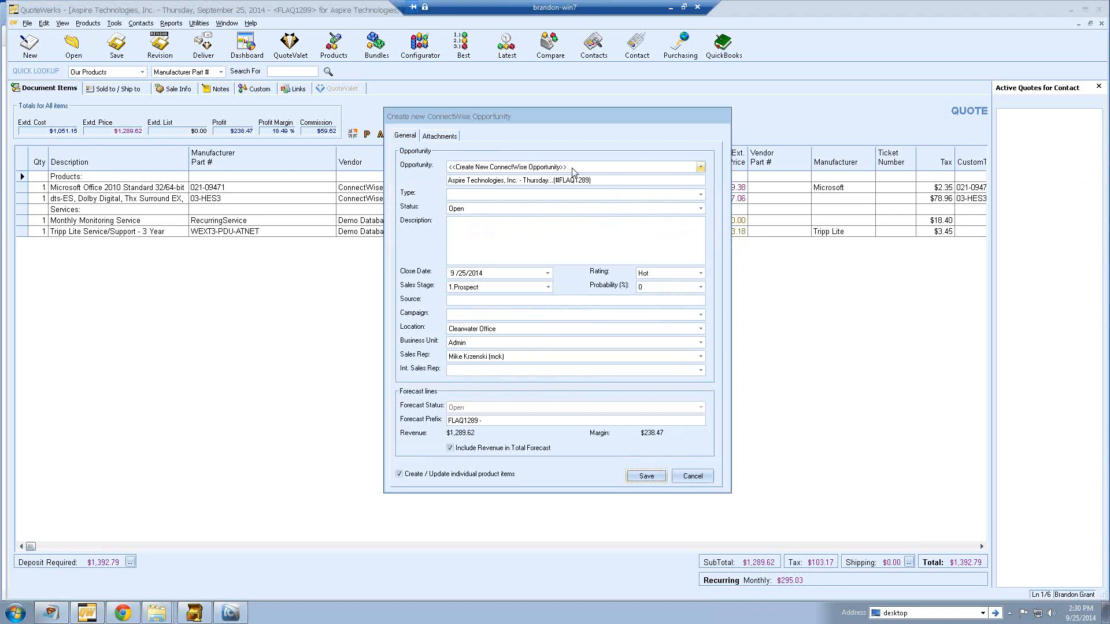
# - Create a new ConnectWise opportunity with type Application Development and sales stage 2.Qualification
pyautogui.click(700, 168)
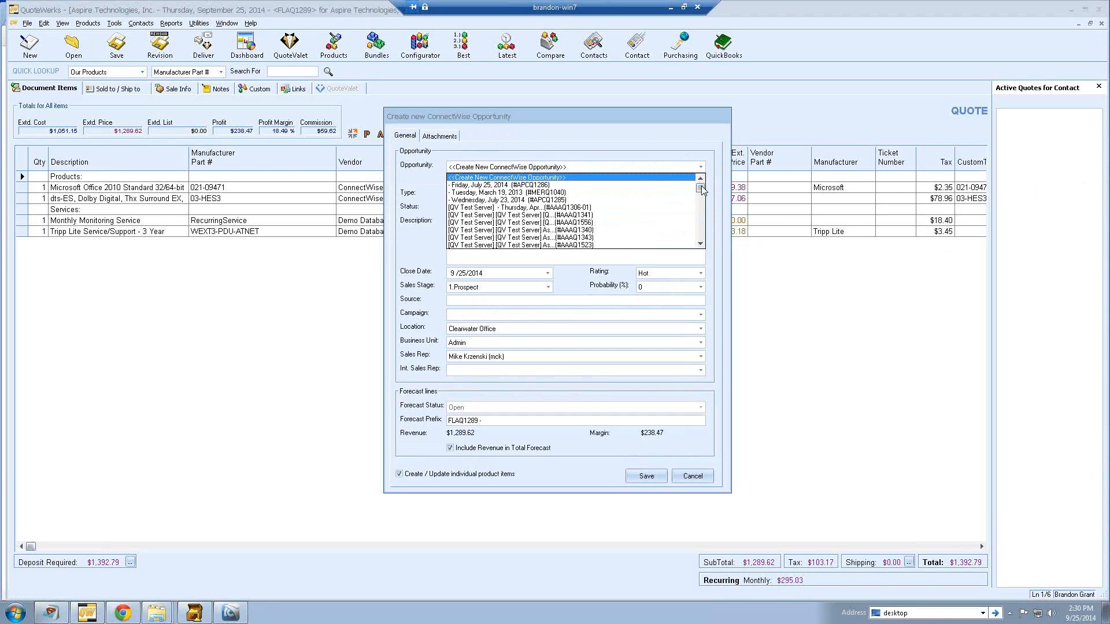
pyautogui.moveTo(700, 188)
pyautogui.mouseDown()
pyautogui.moveTo(701, 236)
pyautogui.moveTo(701, 180)
pyautogui.mouseUp()
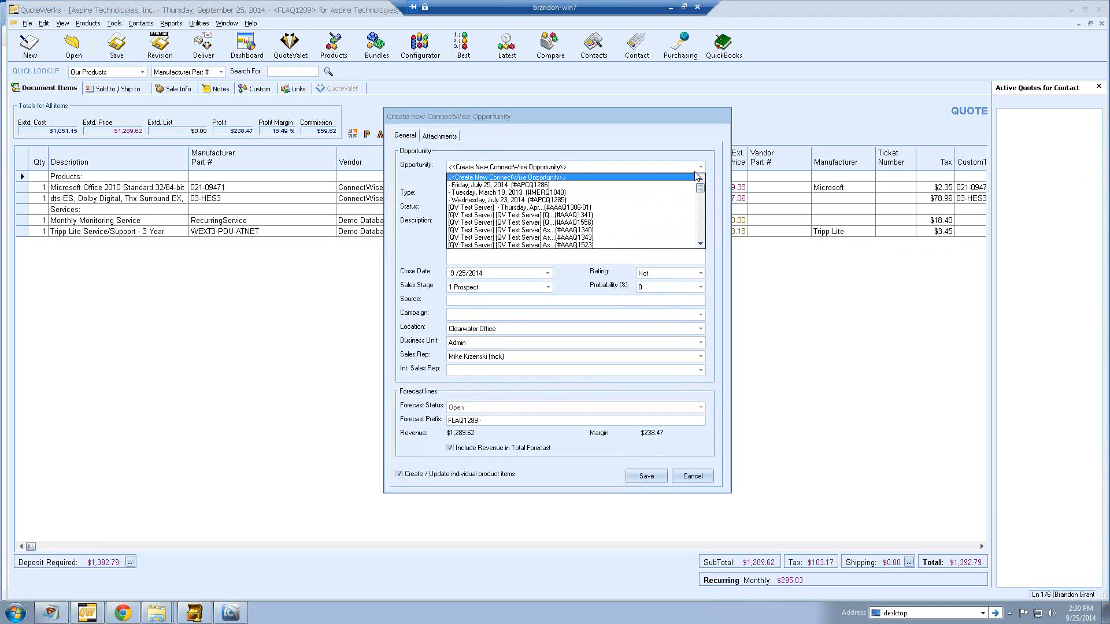
pyautogui.click(665, 153)
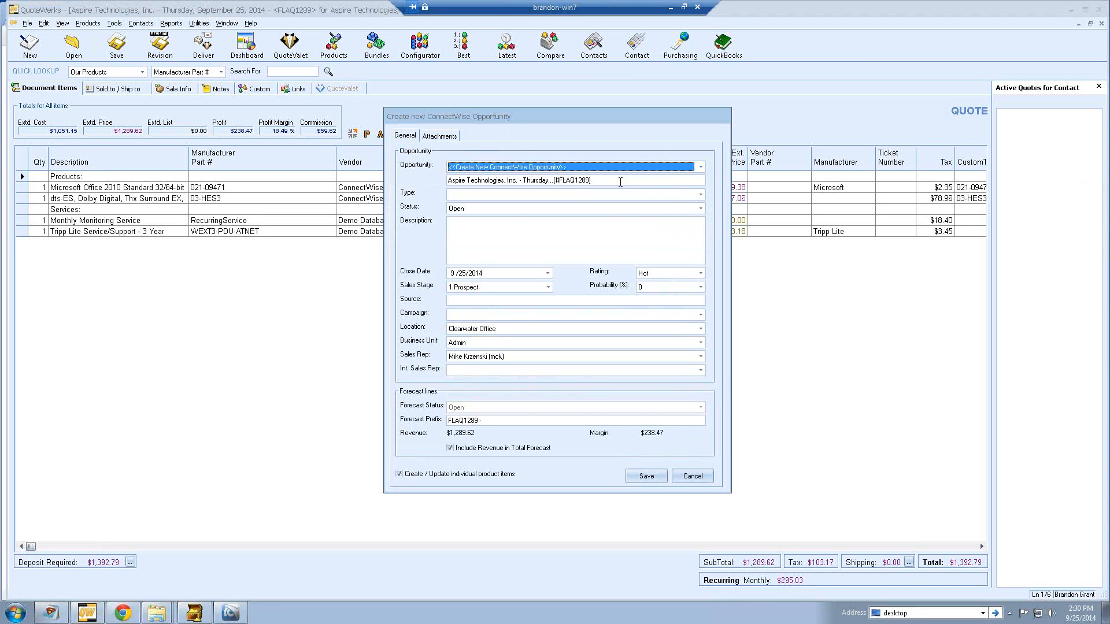
pyautogui.click(700, 194)
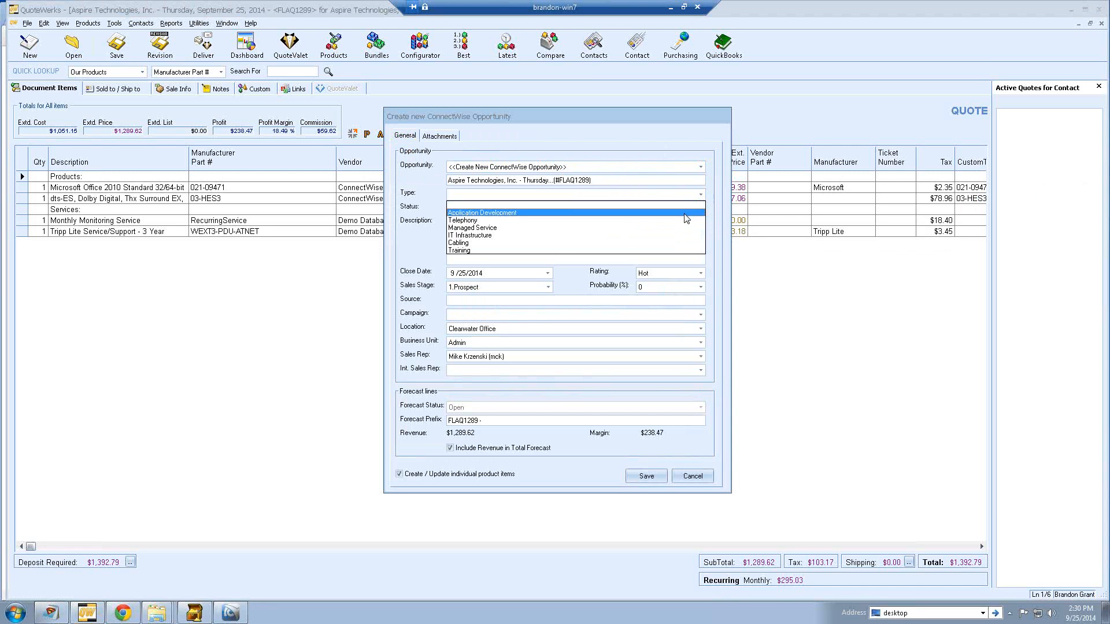
pyautogui.click(685, 213)
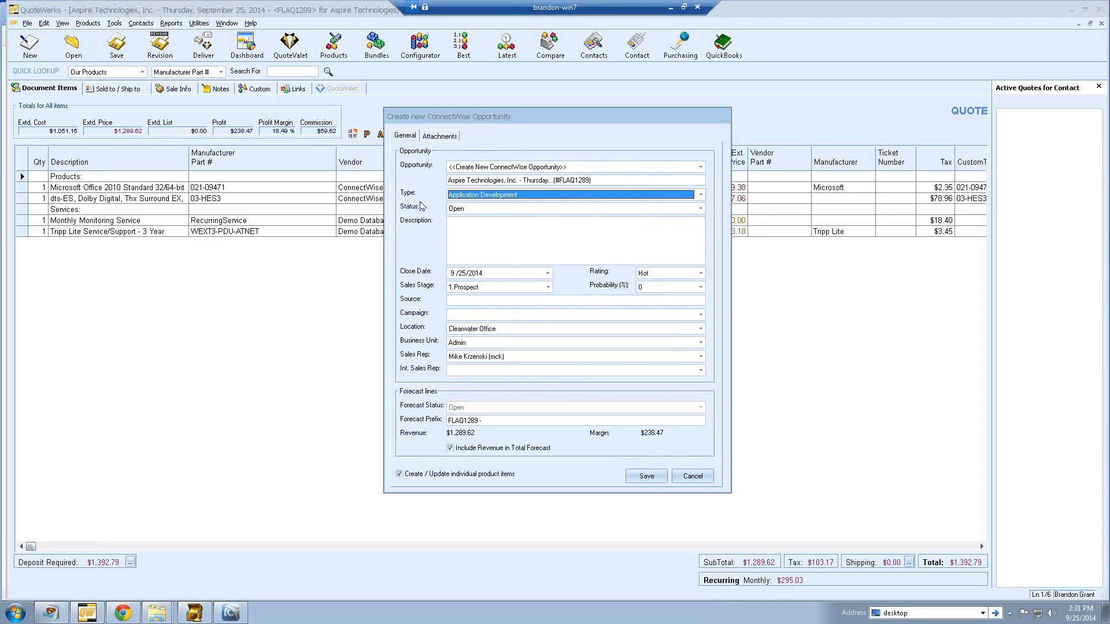
pyautogui.click(548, 287)
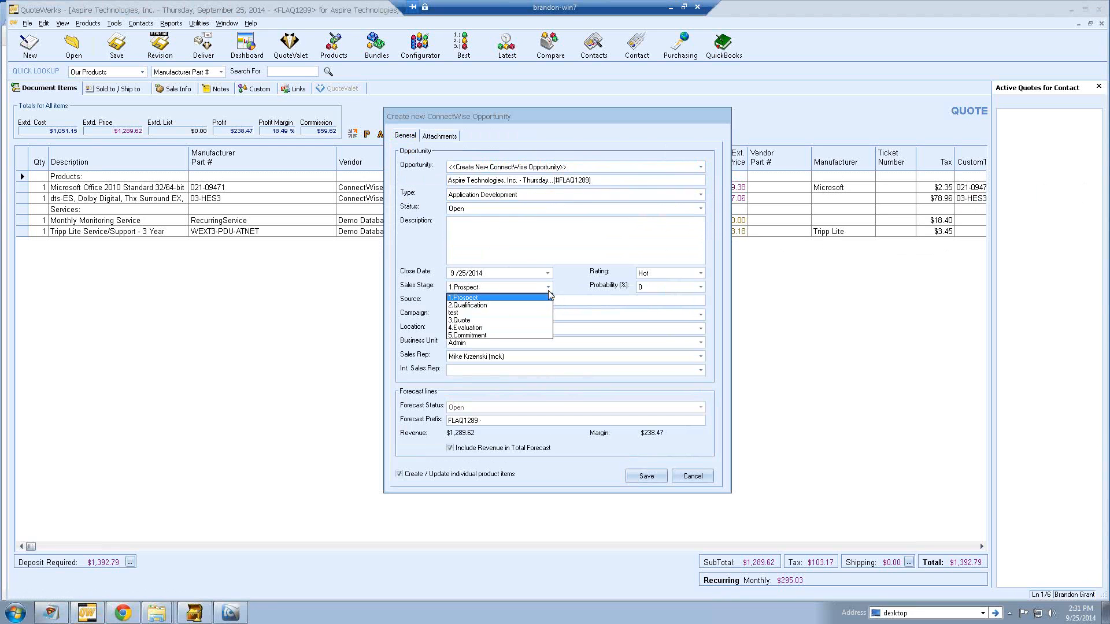
pyautogui.click(543, 303)
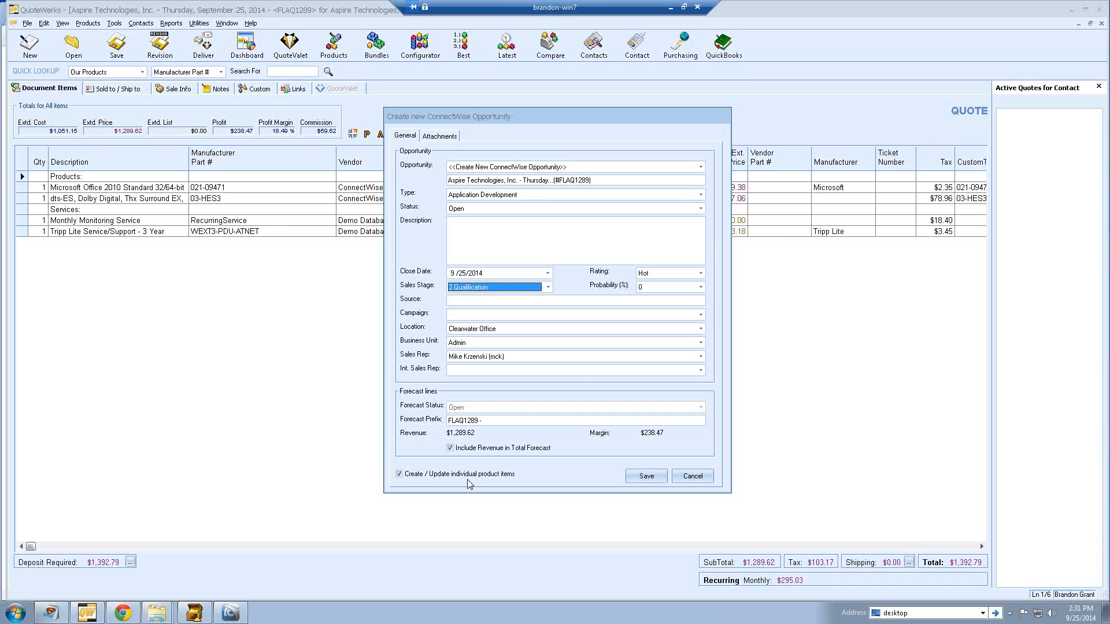
# - Keep individual product item updates on, review the Attachments tab, and save the opportunity
pyautogui.click(400, 474)
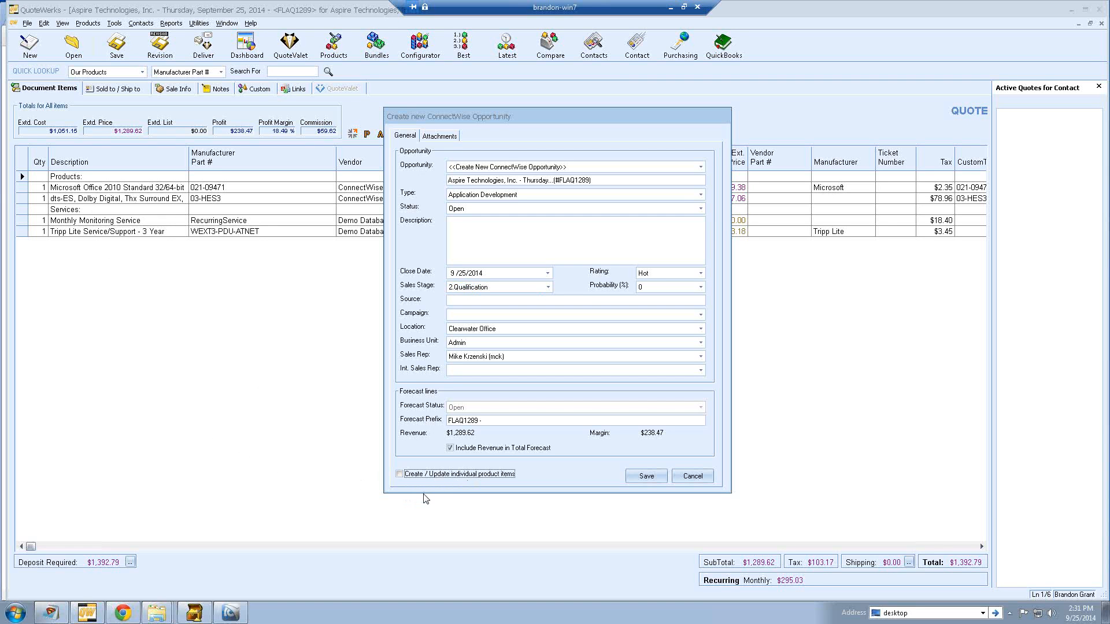
pyautogui.click(400, 473)
pyautogui.click(435, 139)
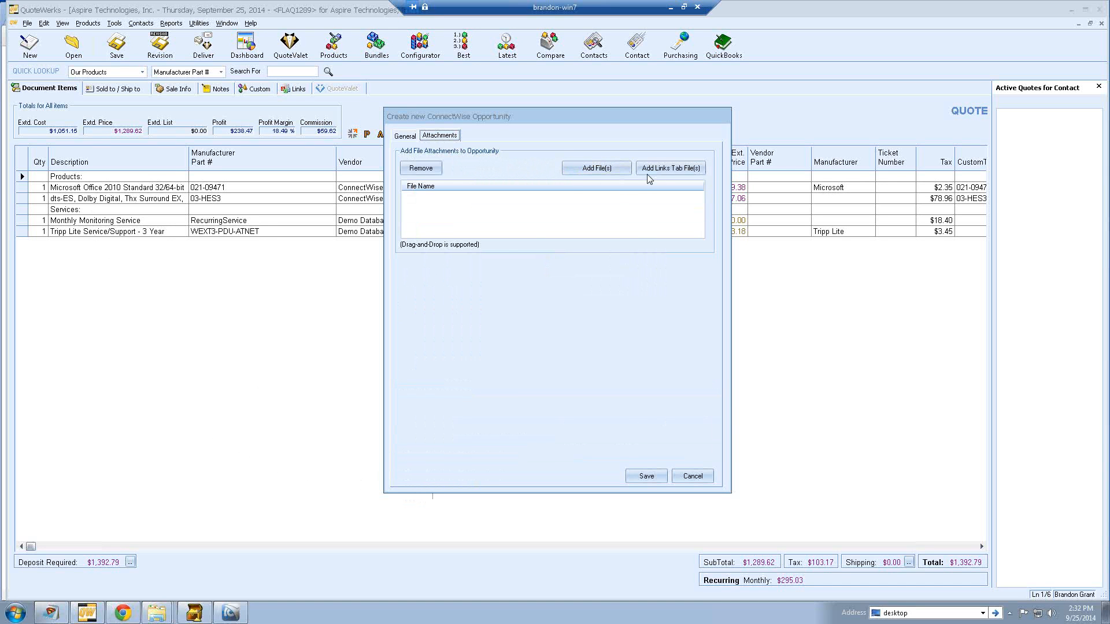
pyautogui.click(404, 136)
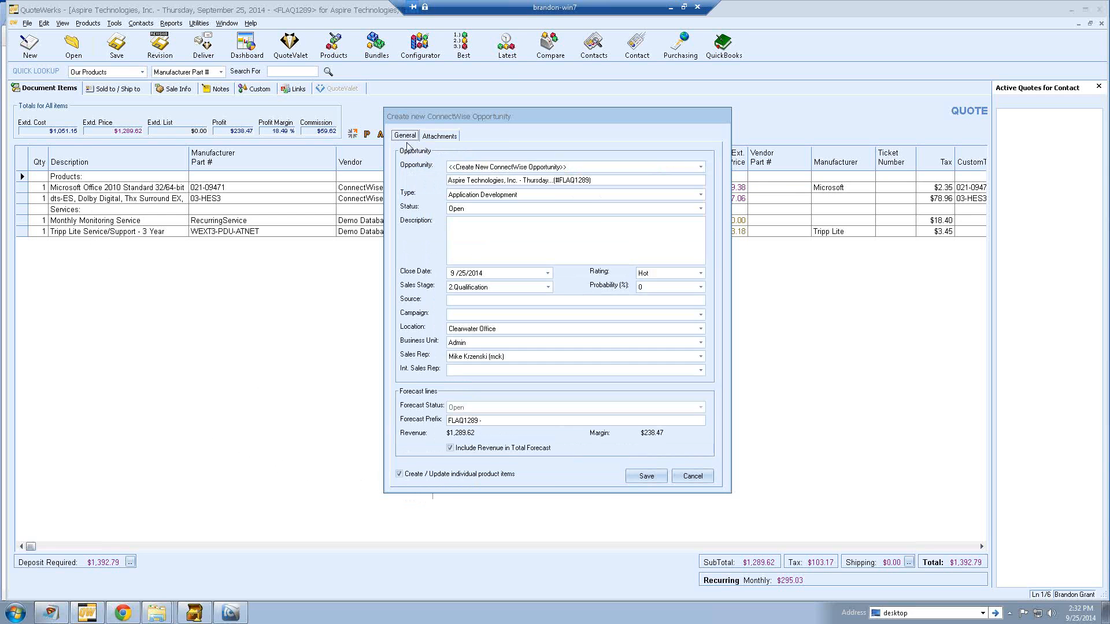
pyautogui.click(641, 477)
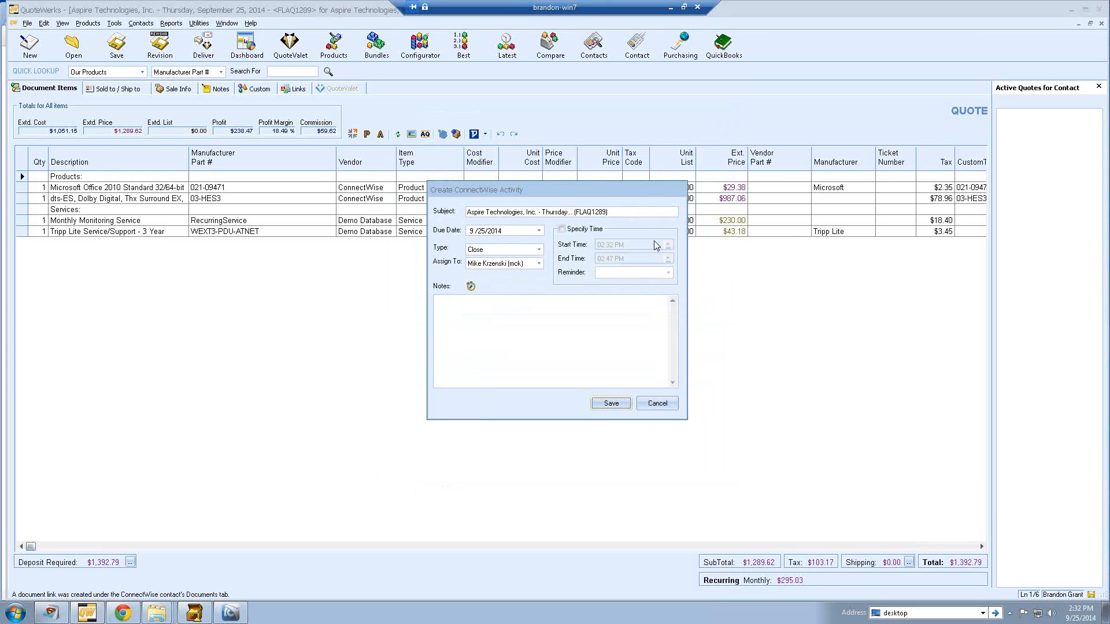
# - Set the follow-up activity to a timed Call assigned to another user, then cancel it
pyautogui.click(538, 250)
pyautogui.moveTo(538, 301); pyautogui.dragTo(538, 267)
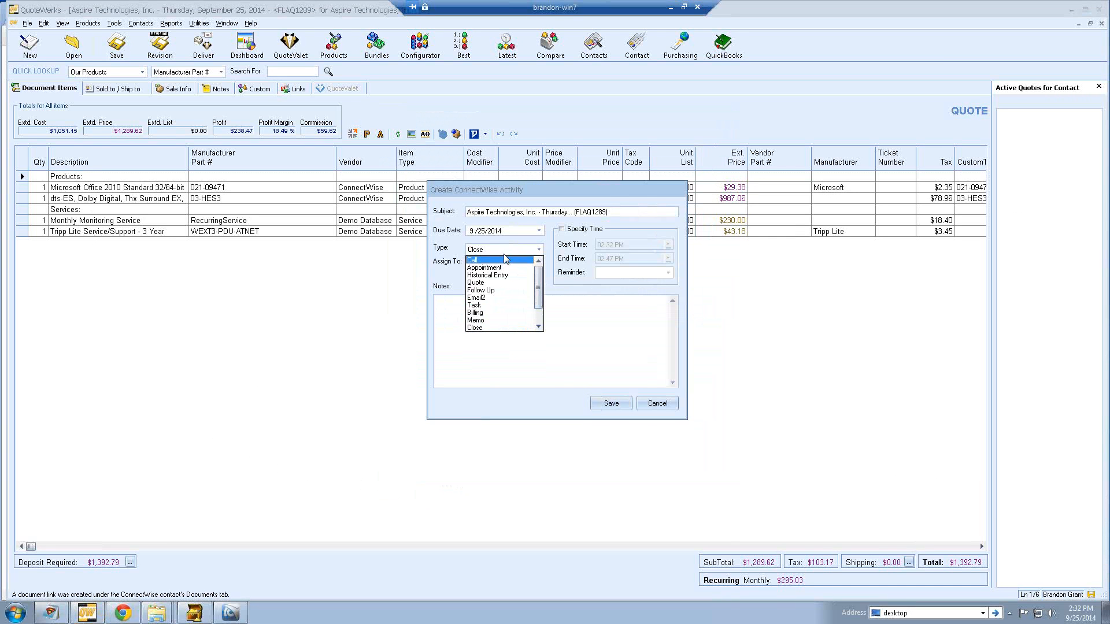
pyautogui.click(508, 261)
pyautogui.click(529, 264)
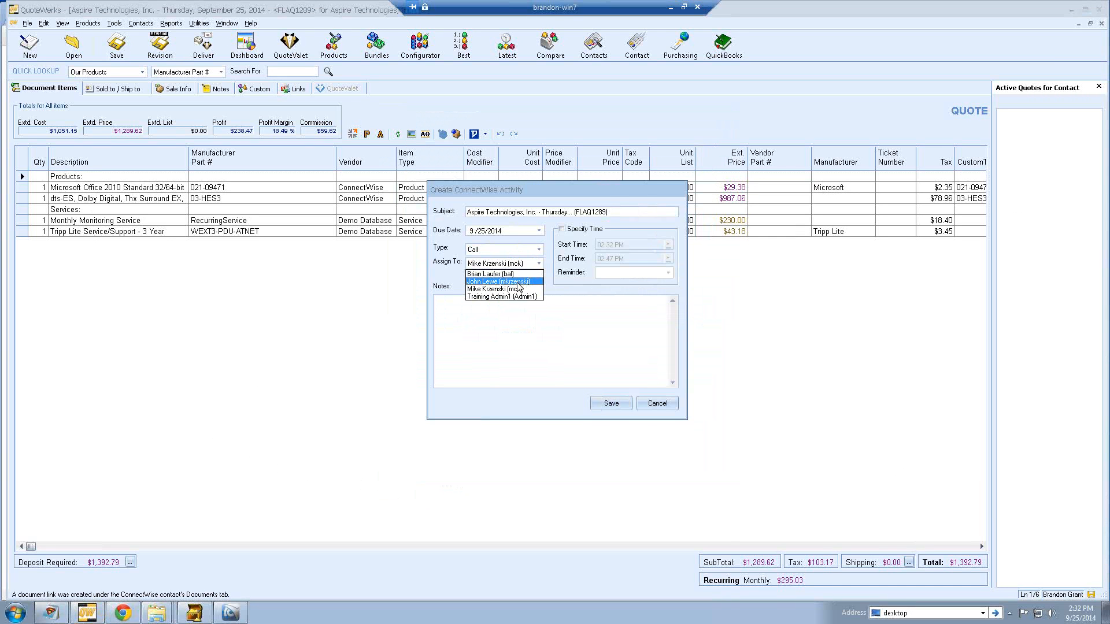
pyautogui.click(517, 282)
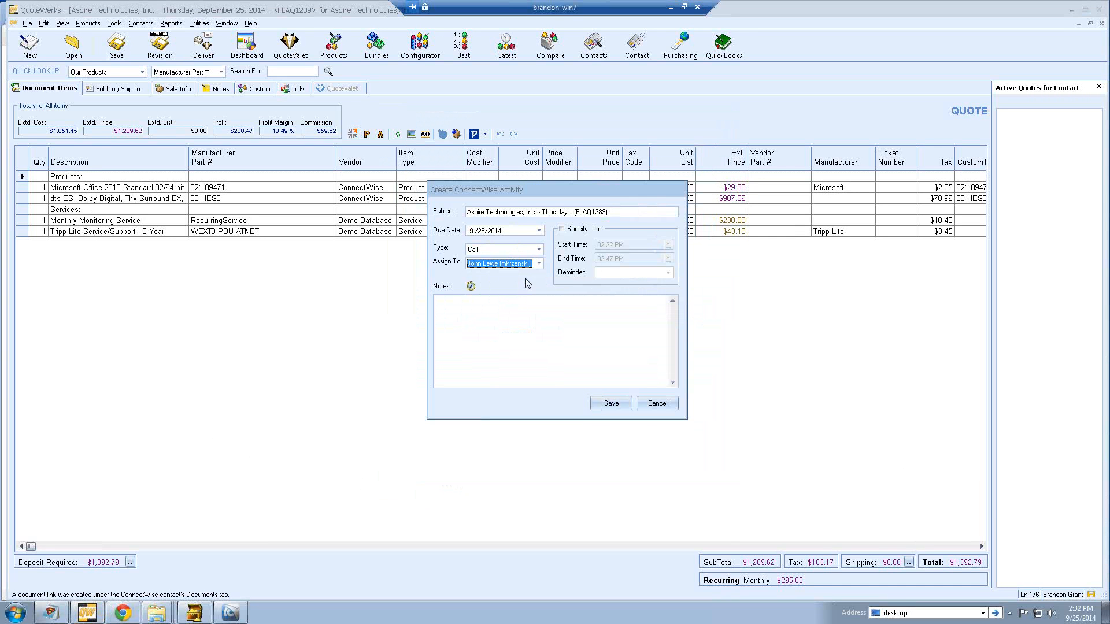
pyautogui.click(566, 229)
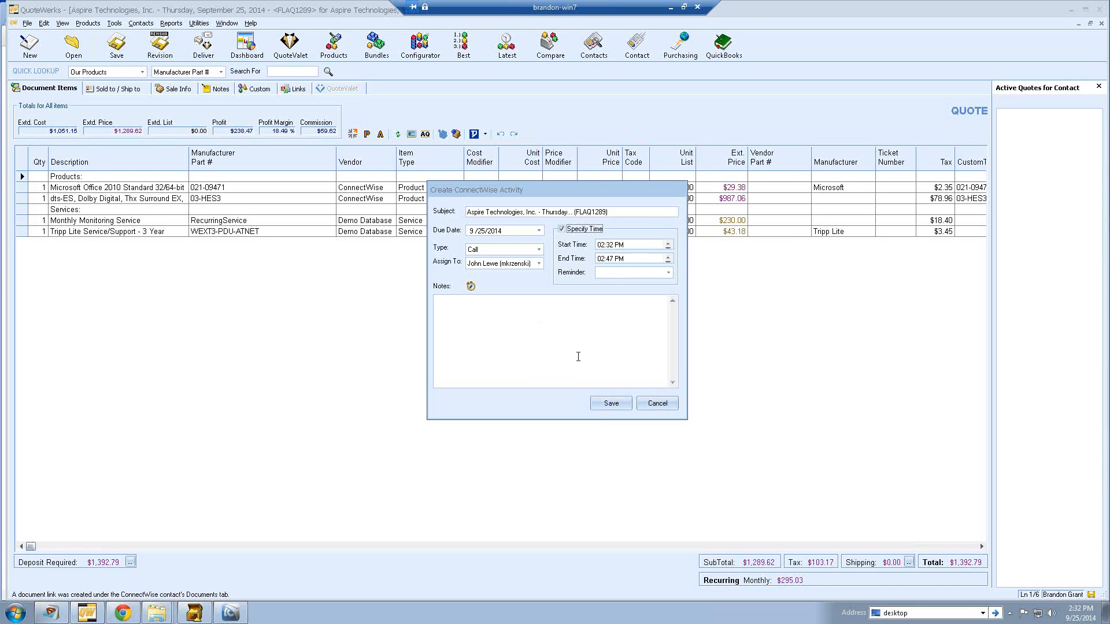
pyautogui.click(658, 404)
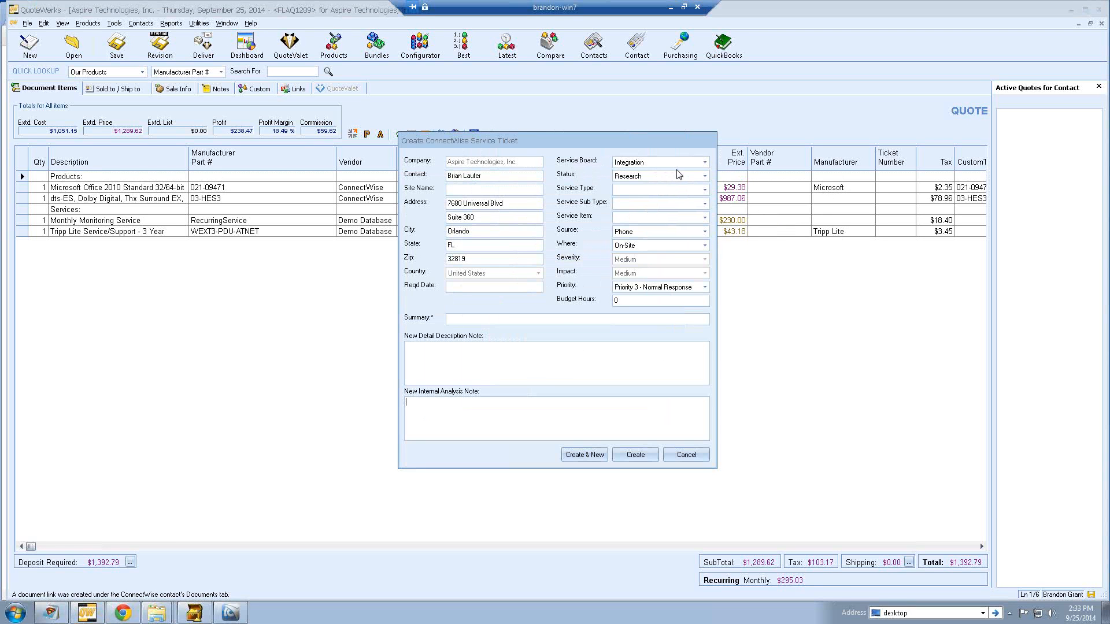
# - Try the Service Board and Status options, leave Integration/Research, then cancel the service ticket form
pyautogui.click(704, 162)
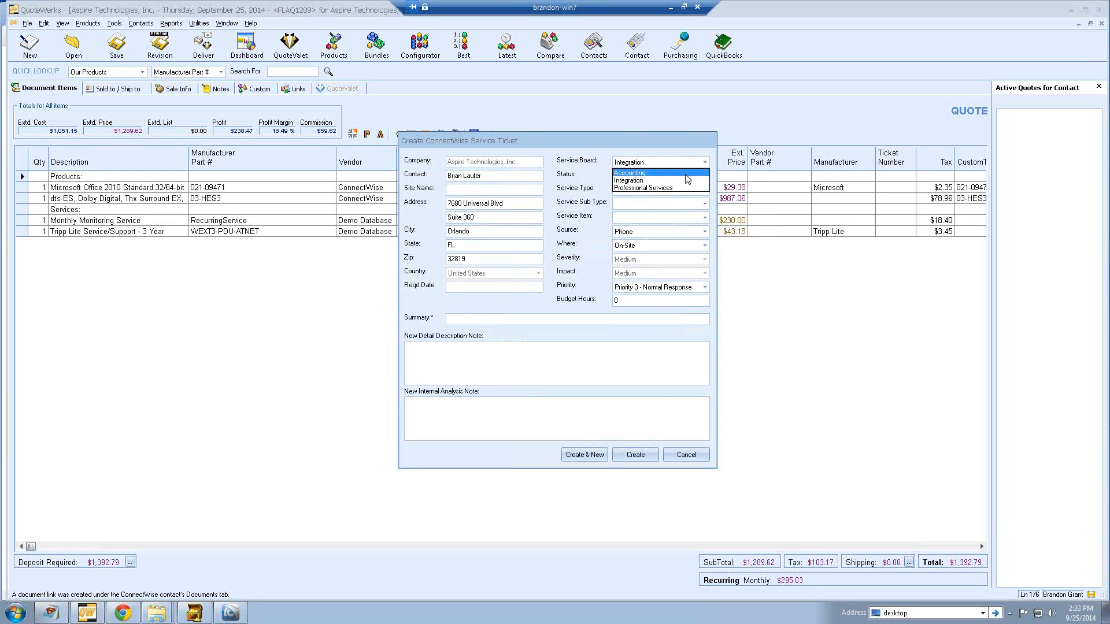
pyautogui.click(632, 175)
pyautogui.click(705, 162)
pyautogui.click(682, 186)
pyautogui.click(682, 176)
pyautogui.click(649, 189)
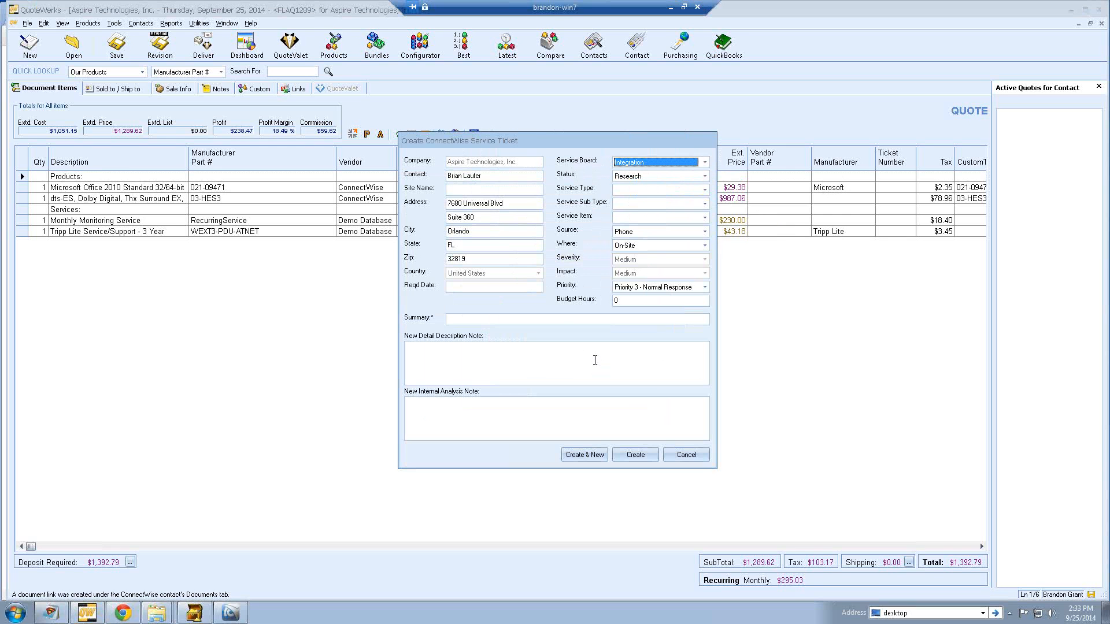
pyautogui.click(693, 459)
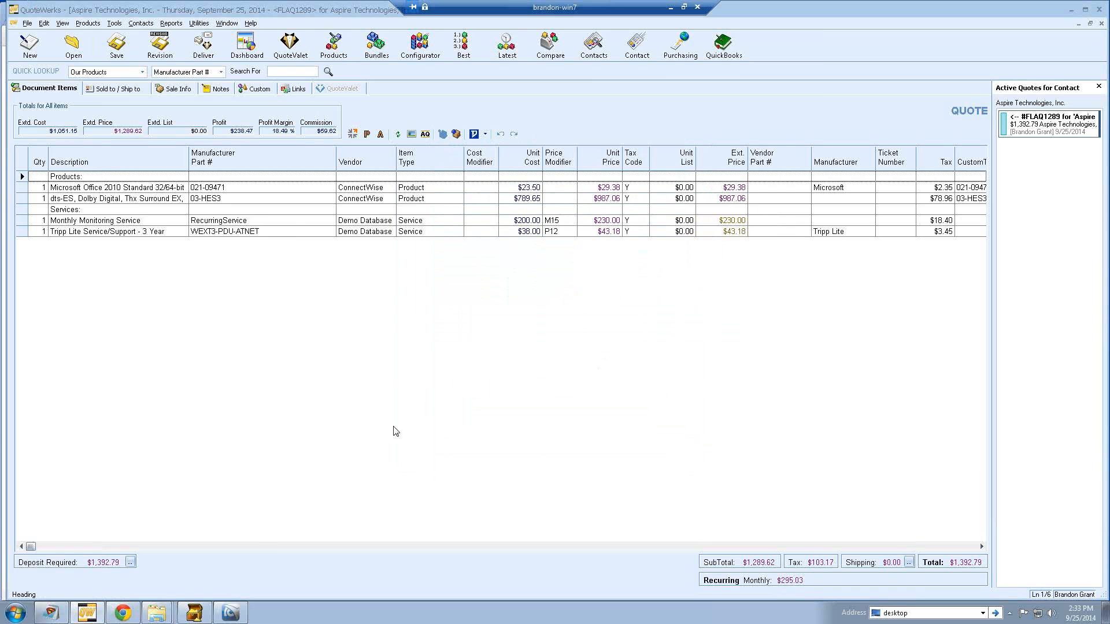
# - In ConnectWise's My Opportunities, filter the list to status Open
pyautogui.click(229, 606)
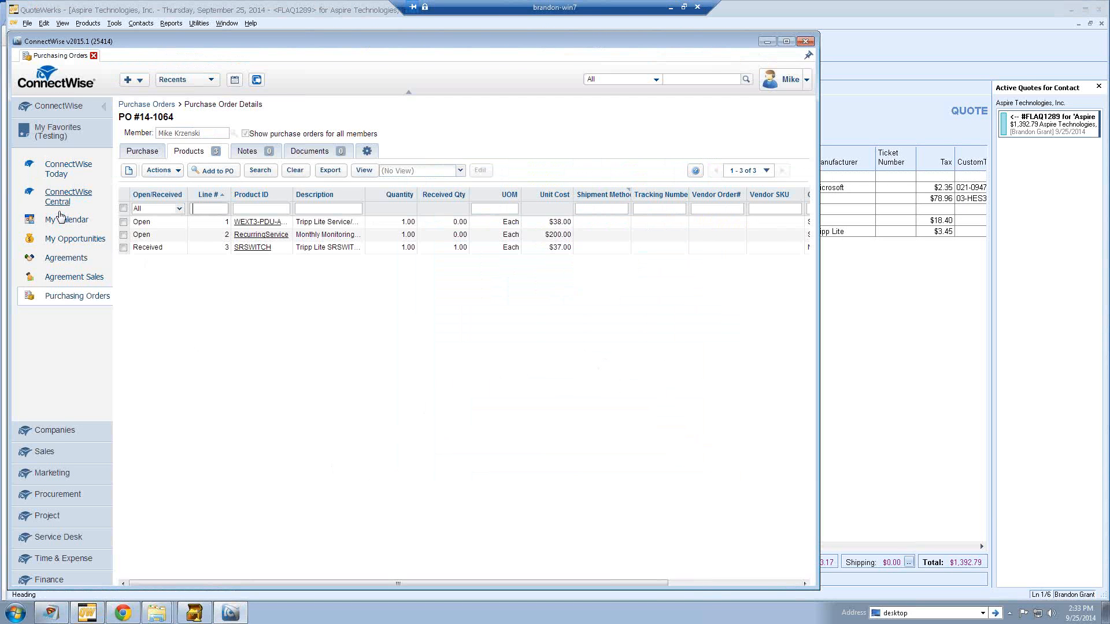
pyautogui.click(62, 242)
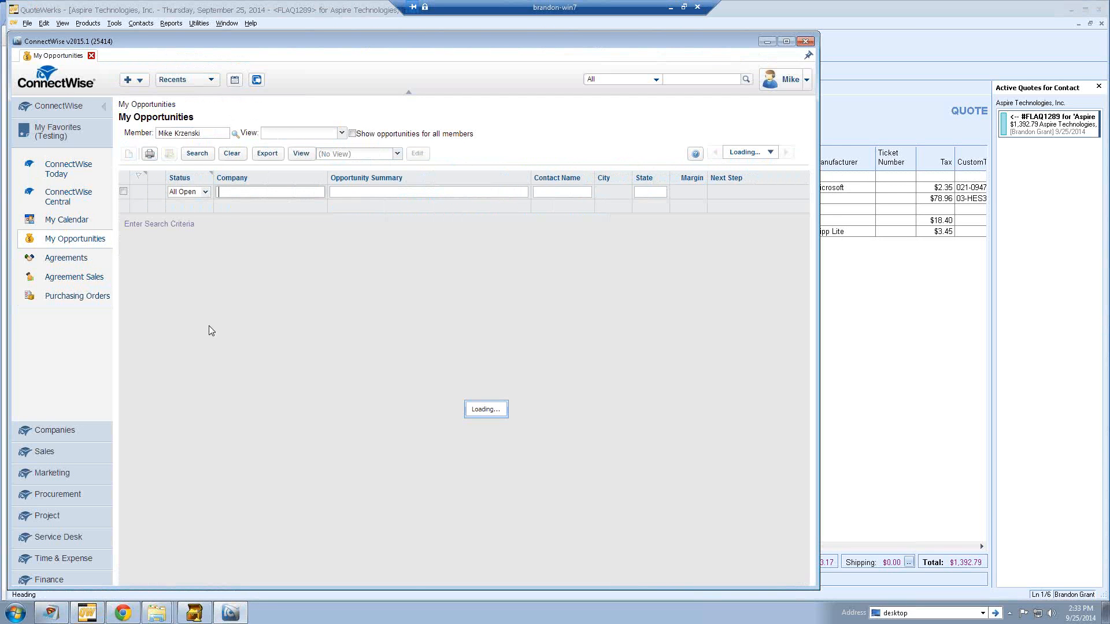
pyautogui.click(206, 194)
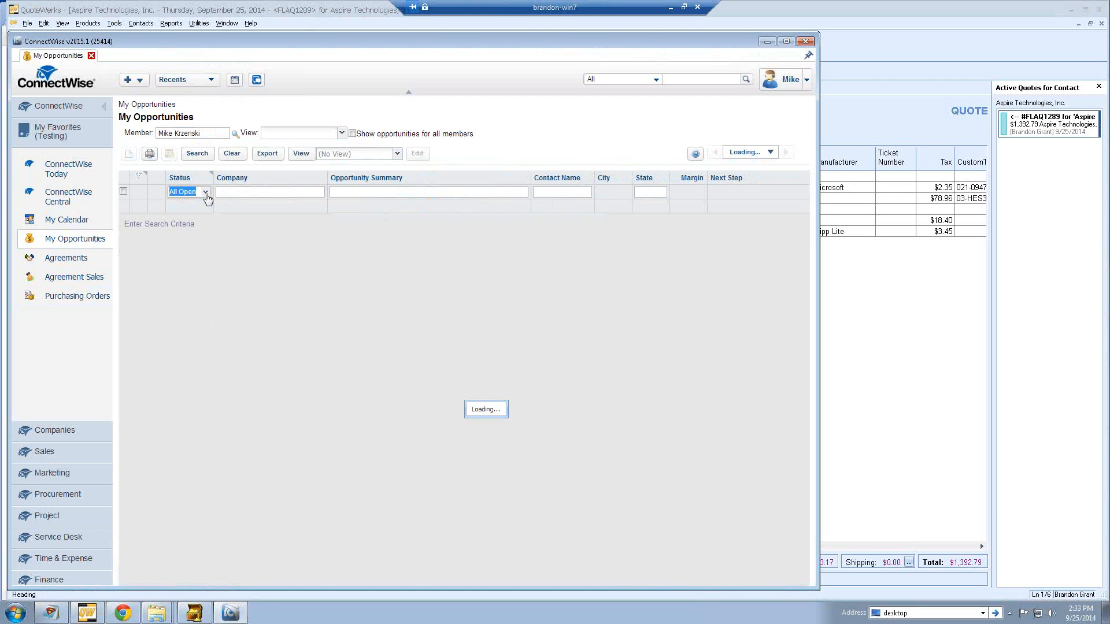
pyautogui.click(206, 194)
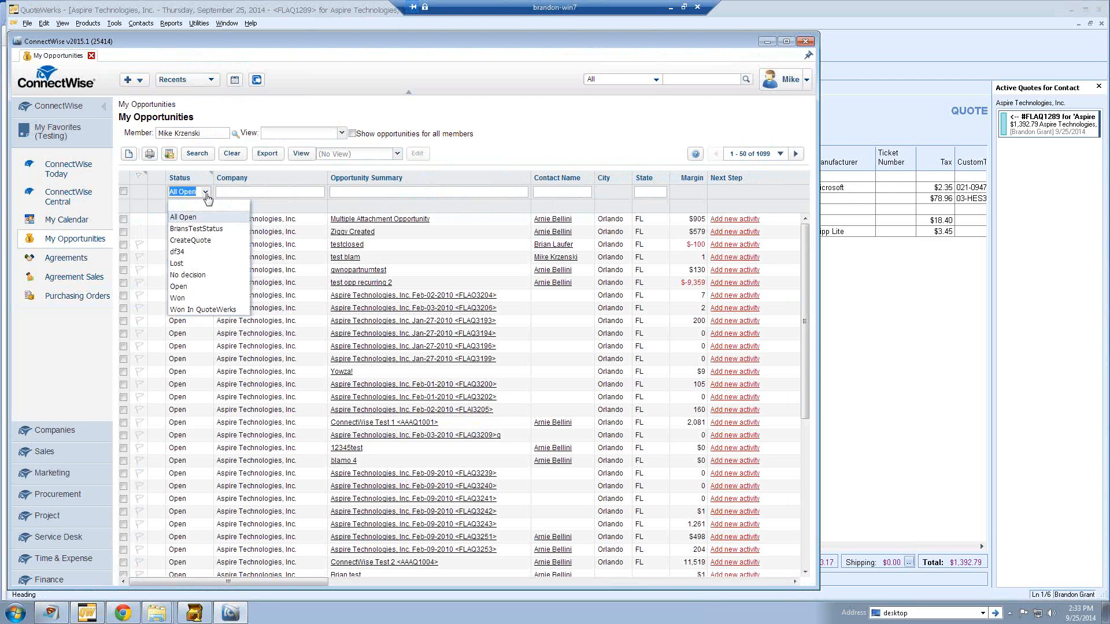
pyautogui.click(193, 287)
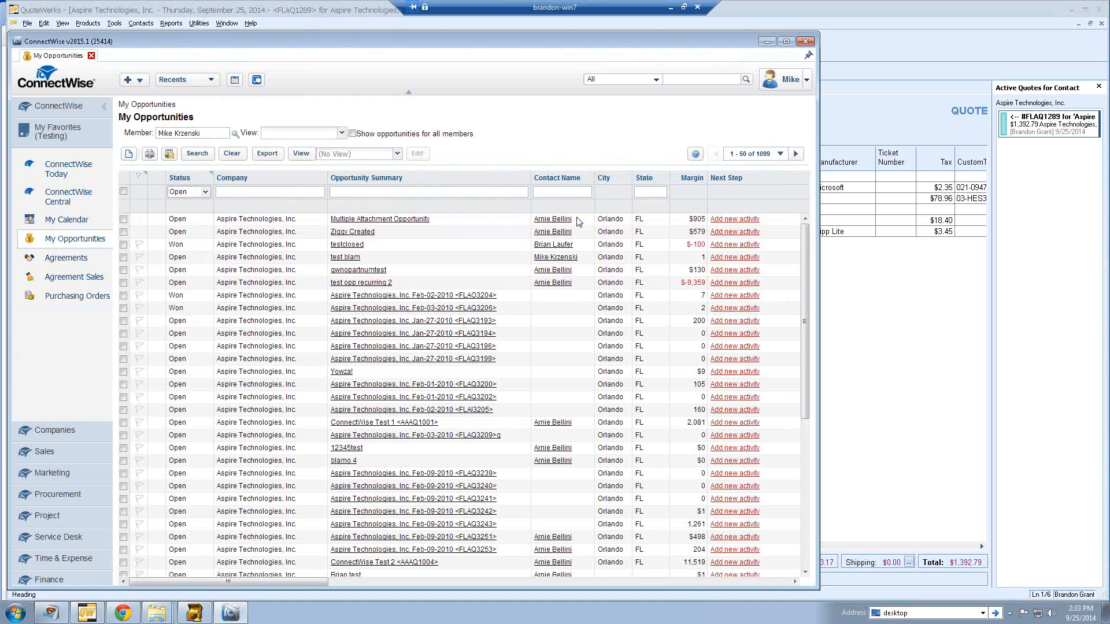
# - Filter by the quote contact's name and limit the Close Date to This Month
pyautogui.click(551, 192)
pyautogui.press('Return')
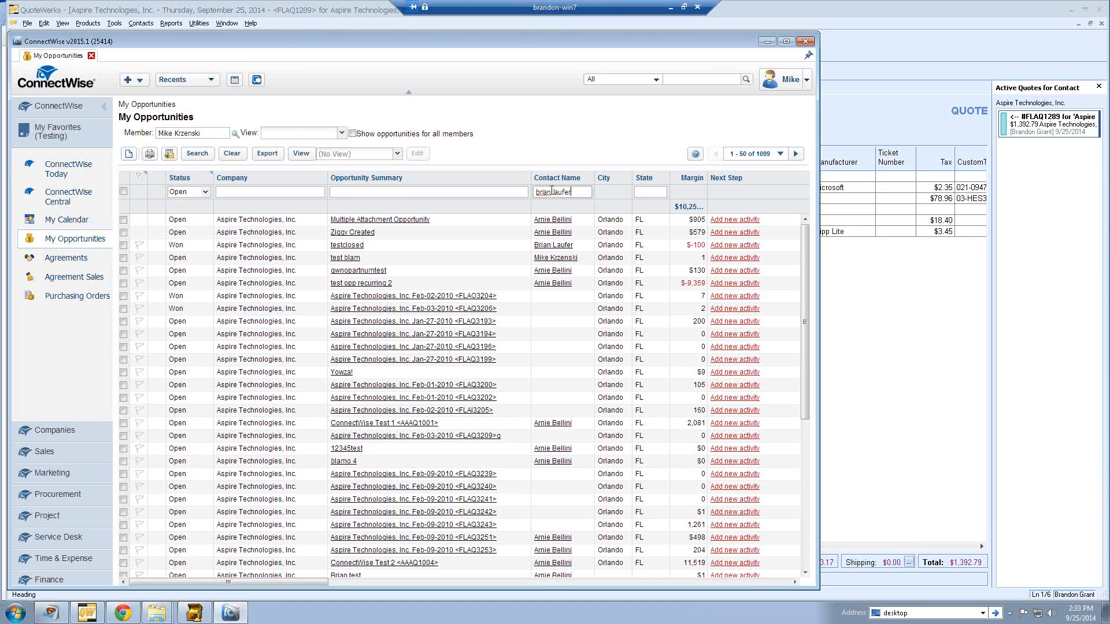
pyautogui.click(795, 582)
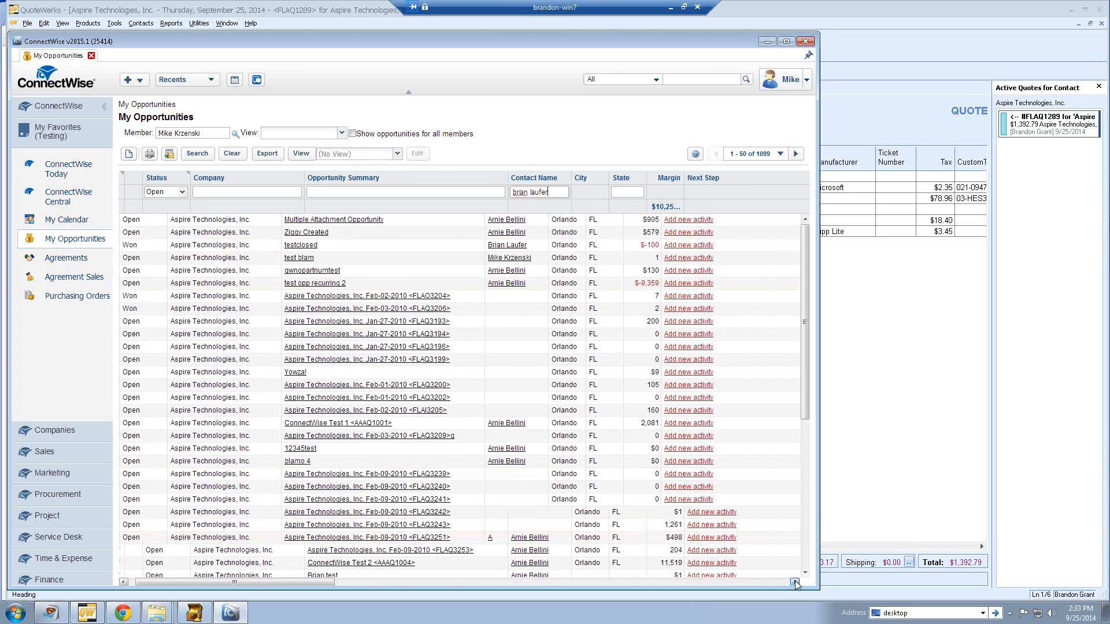
pyautogui.click(795, 582)
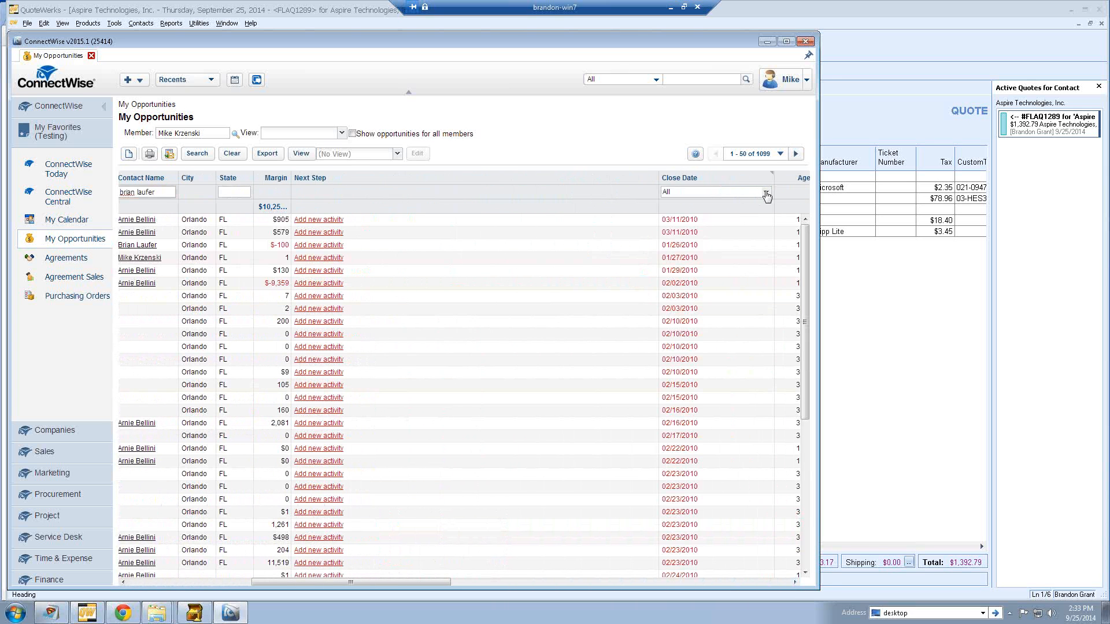
pyautogui.click(765, 192)
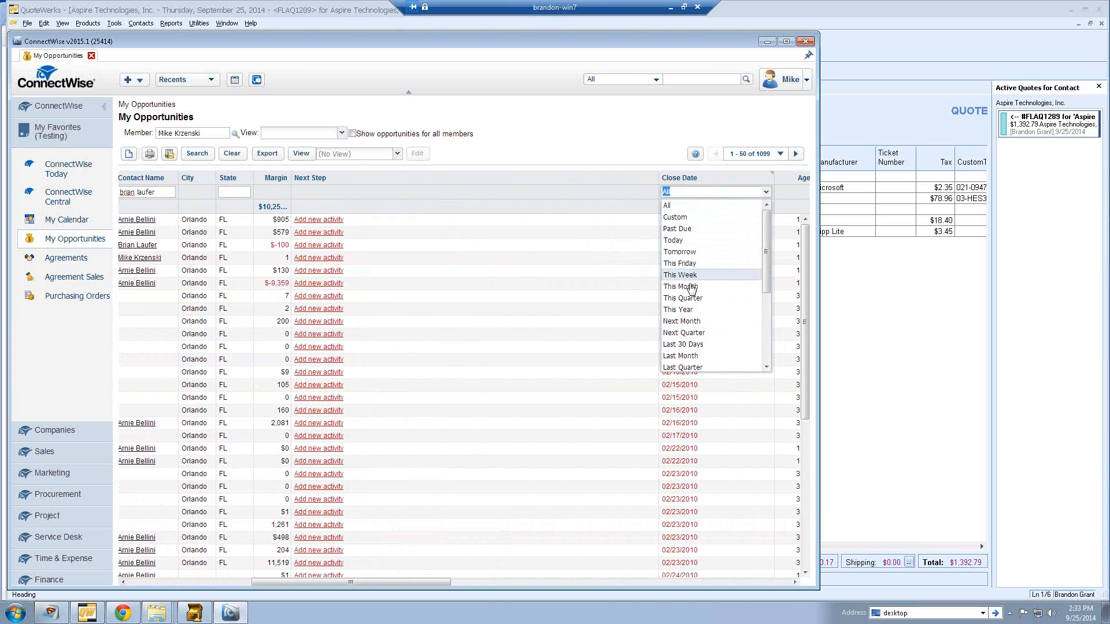
pyautogui.click(688, 286)
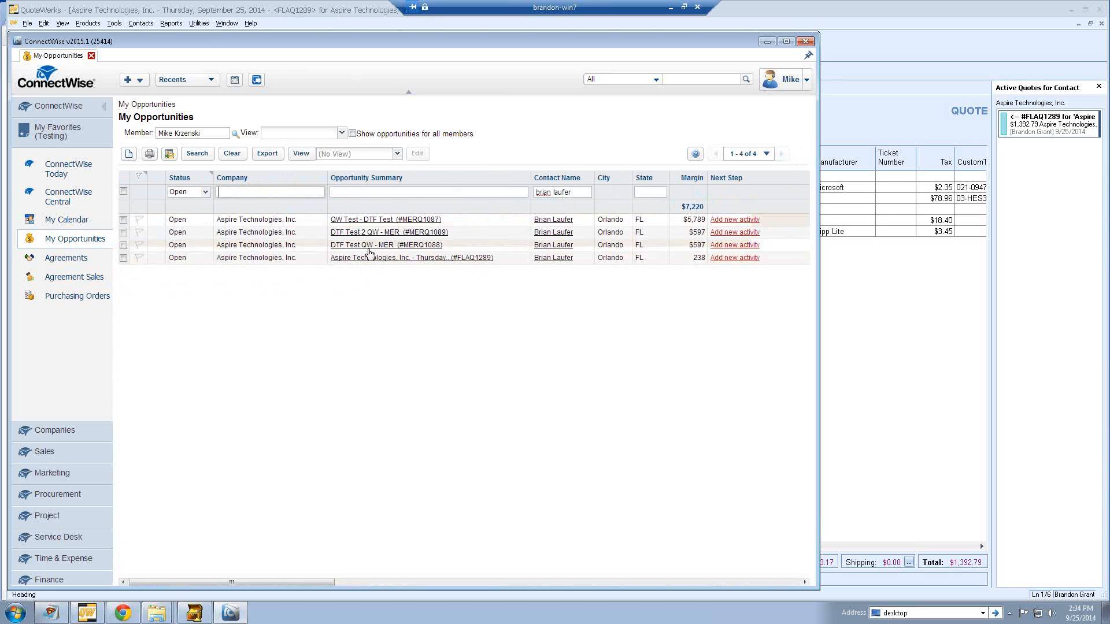
# - Open the FLAQ1289 opportunity and review the Monthly Monitoring Service recurring details without changes
pyautogui.click(368, 259)
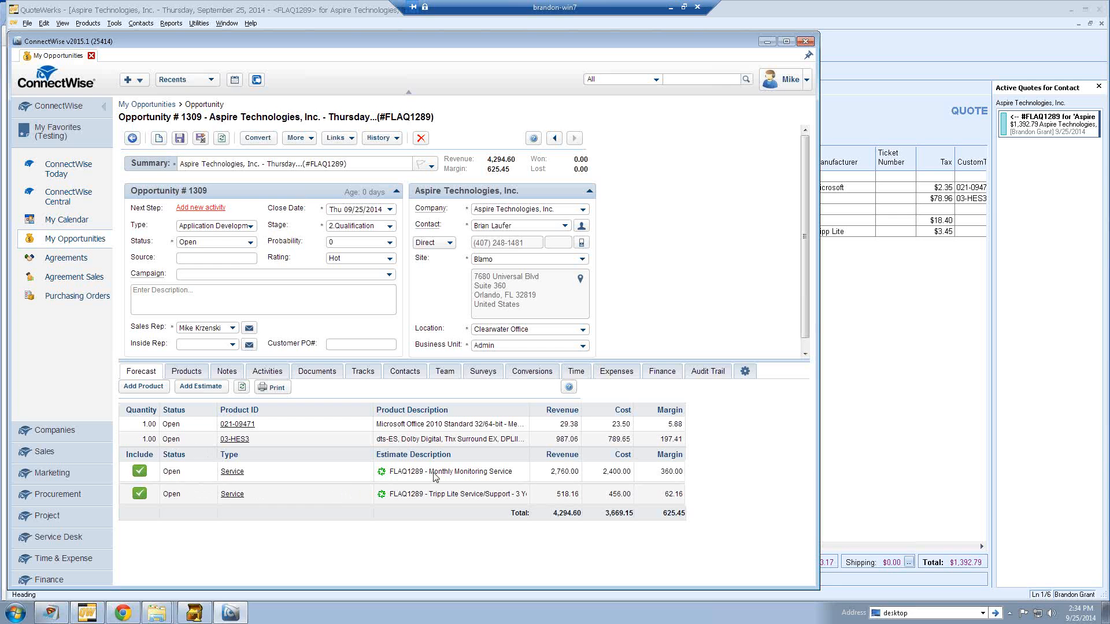
pyautogui.click(146, 475)
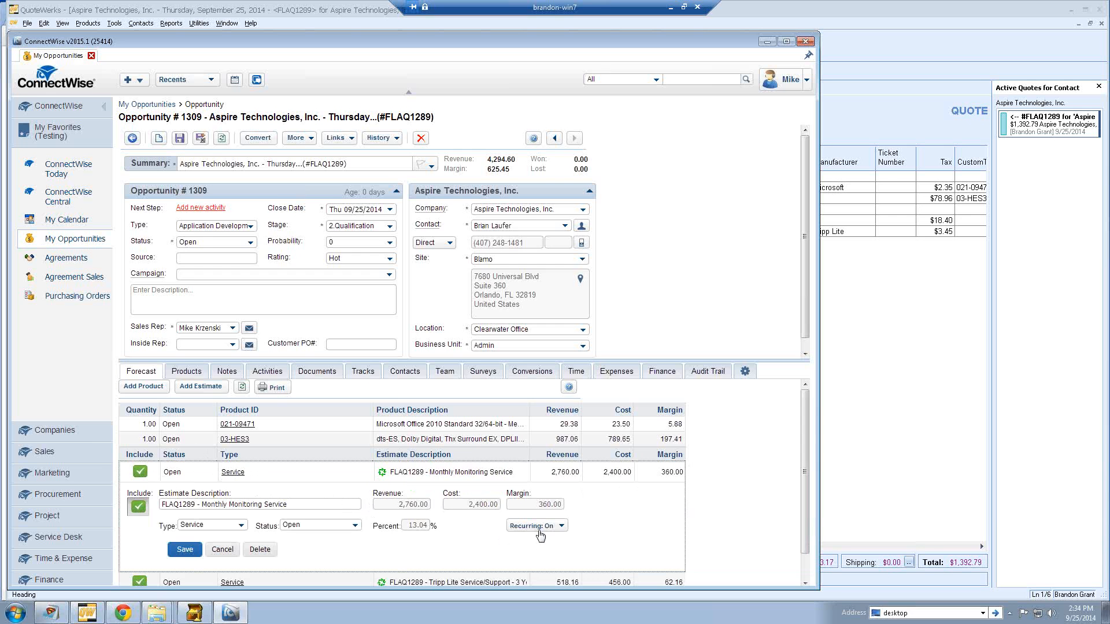
pyautogui.click(539, 529)
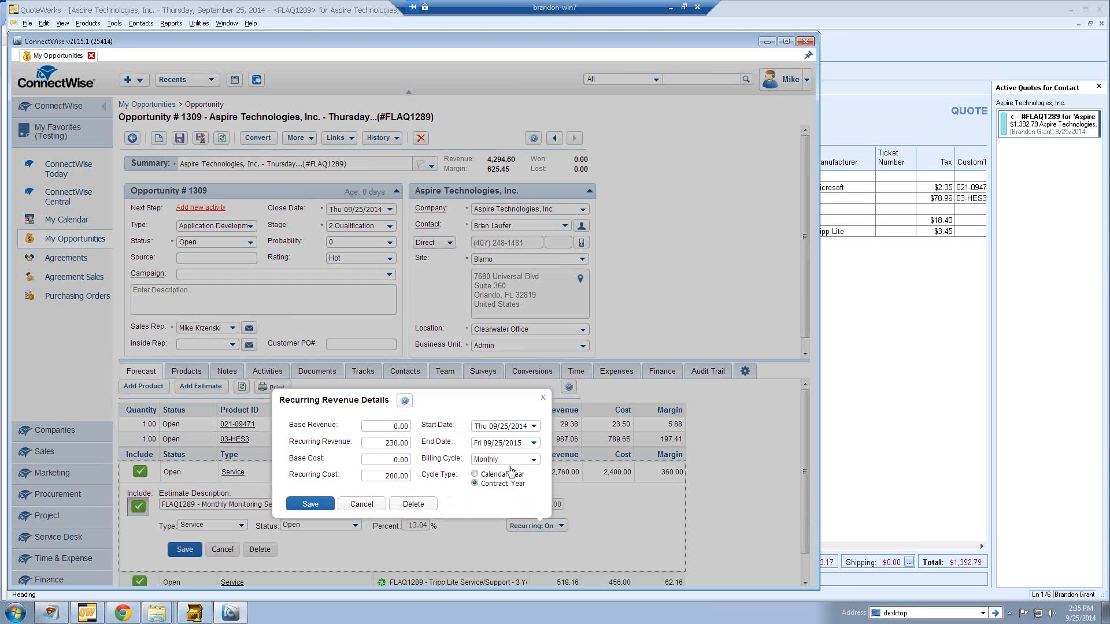
pyautogui.click(366, 505)
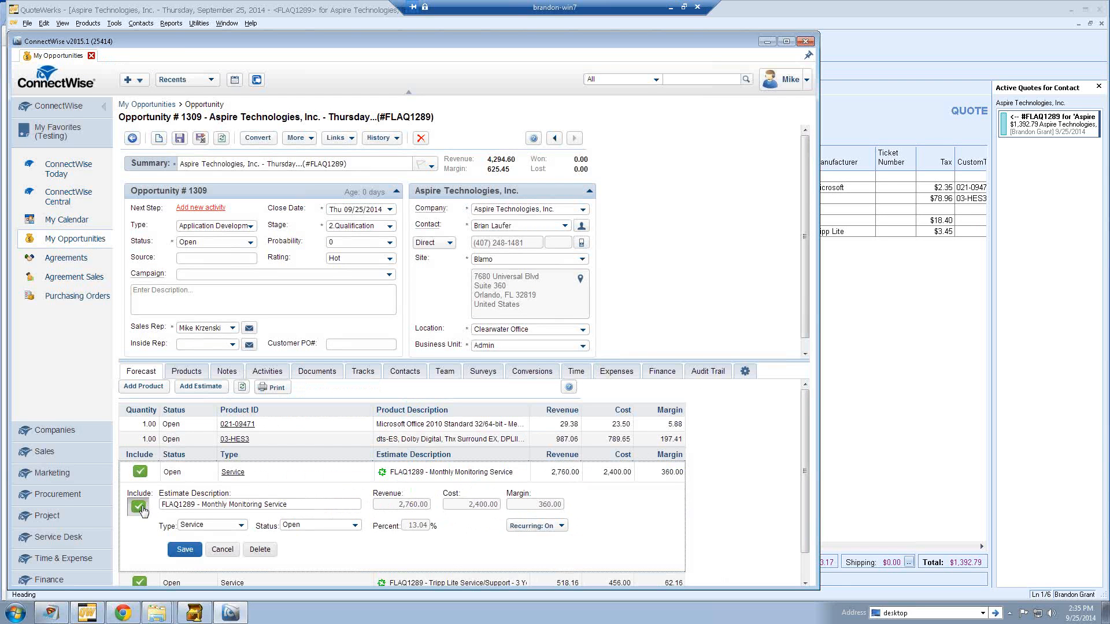
# - Keep the Monthly Monitoring Service included in the forecast and save the estimate
pyautogui.click(138, 508)
pyautogui.click(139, 508)
pyautogui.click(185, 549)
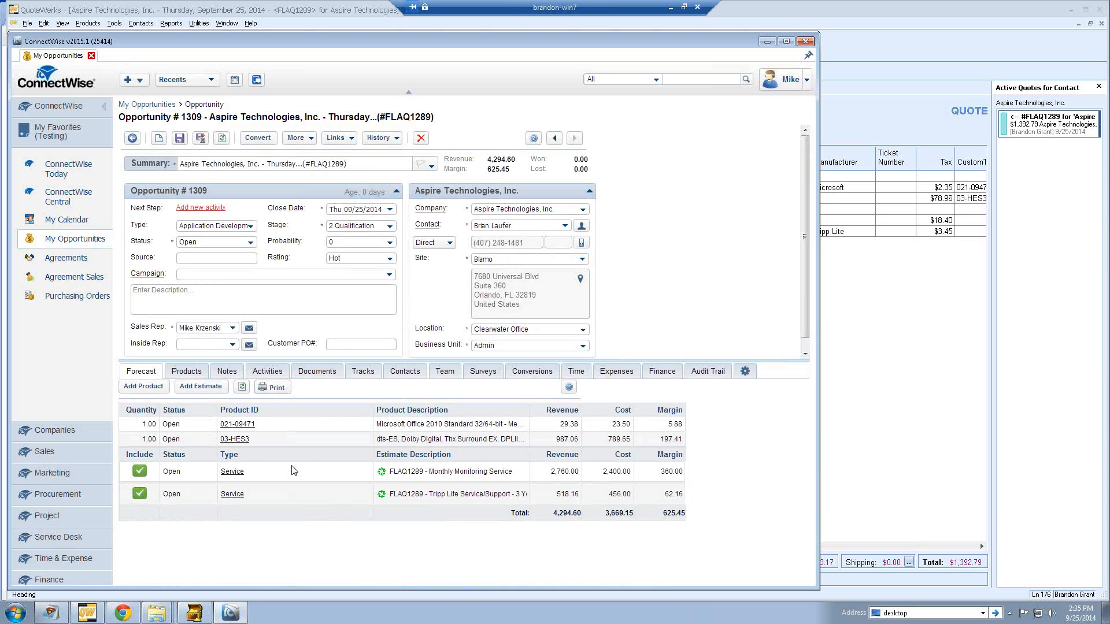
# - Review the opportunity's two products and the flaq1289.dtf document, then return to QuoteWerks
pyautogui.click(187, 373)
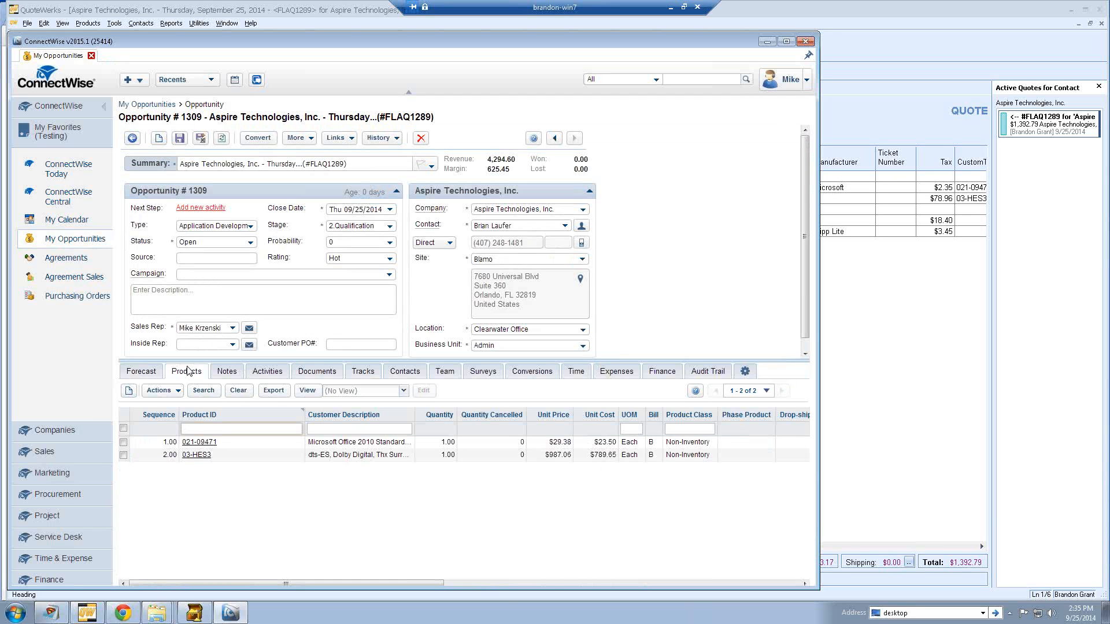
pyautogui.click(308, 377)
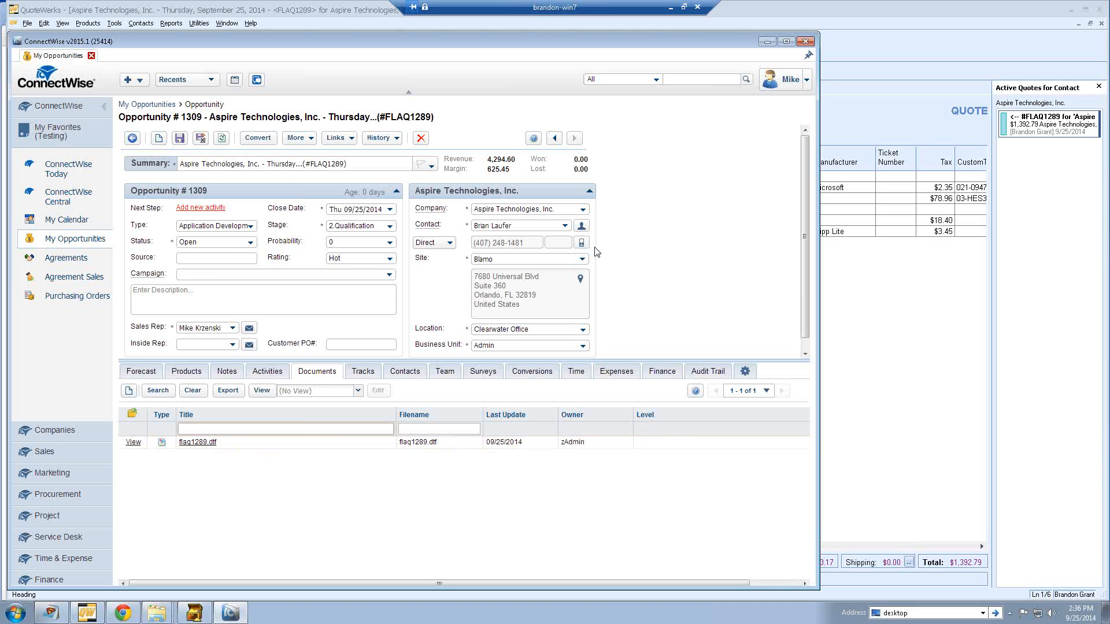
pyautogui.click(861, 135)
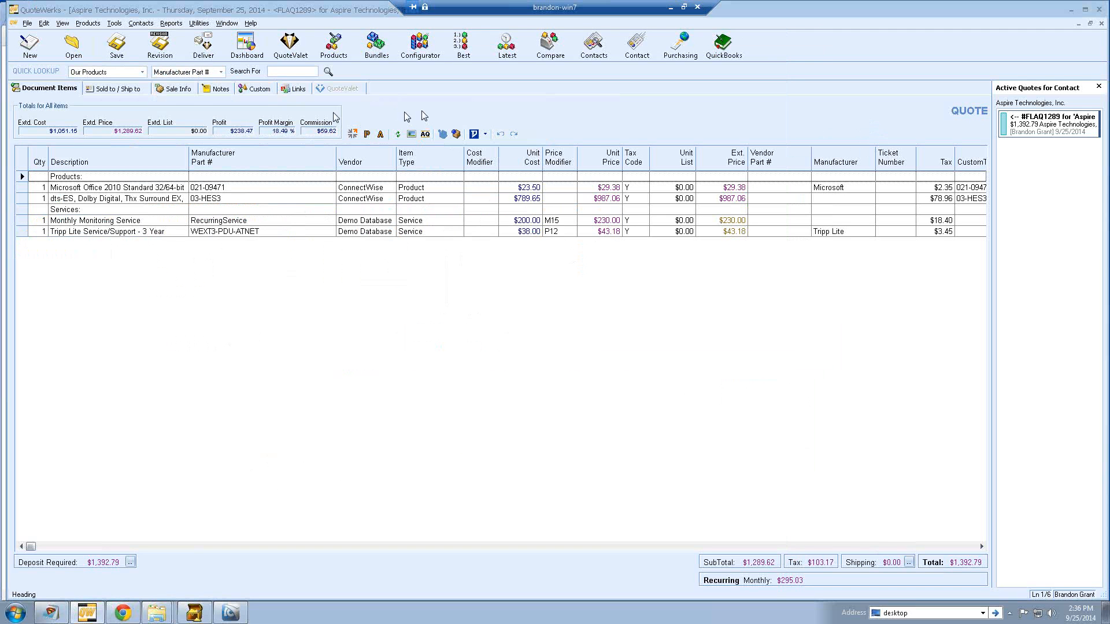
# - Convert quote FLAQ1289 to an open order, overriding the approval requirement
pyautogui.click(27, 23)
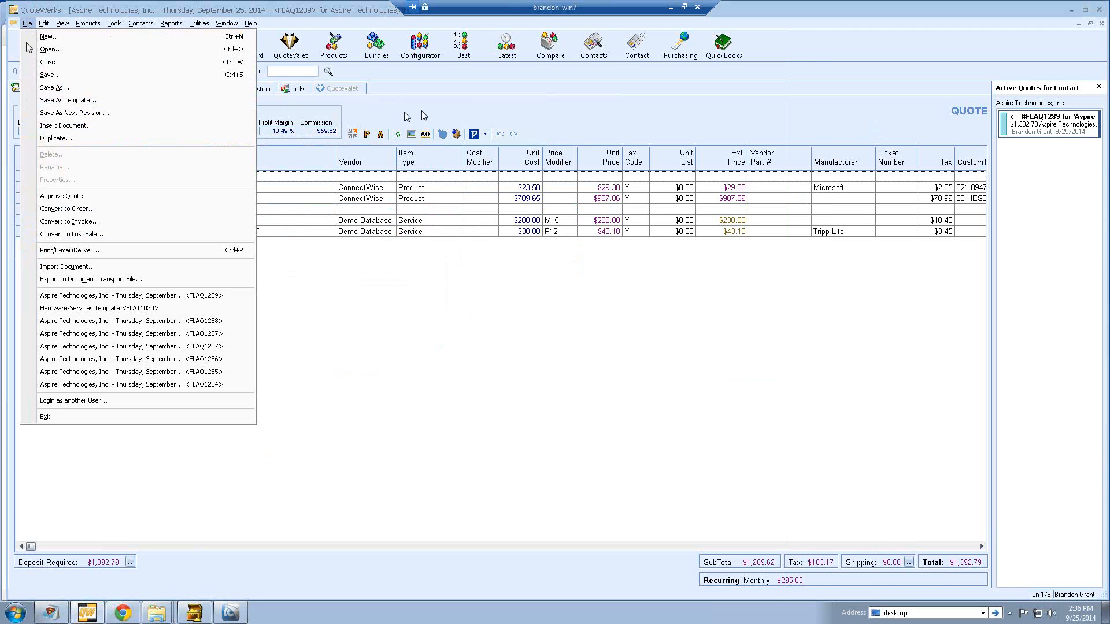
pyautogui.click(89, 213)
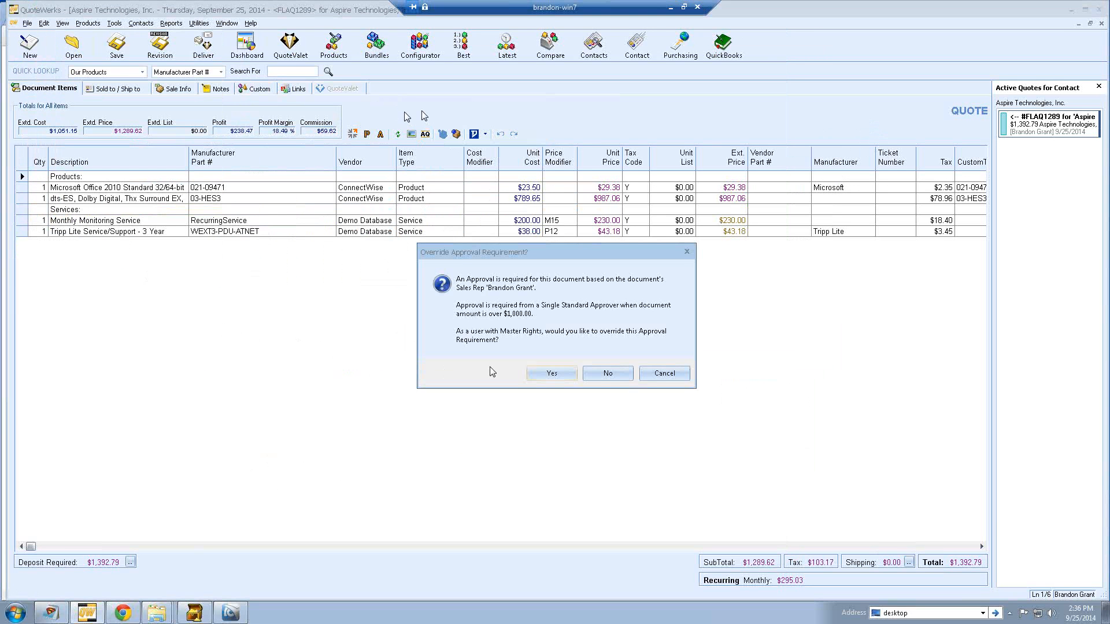
pyautogui.click(543, 373)
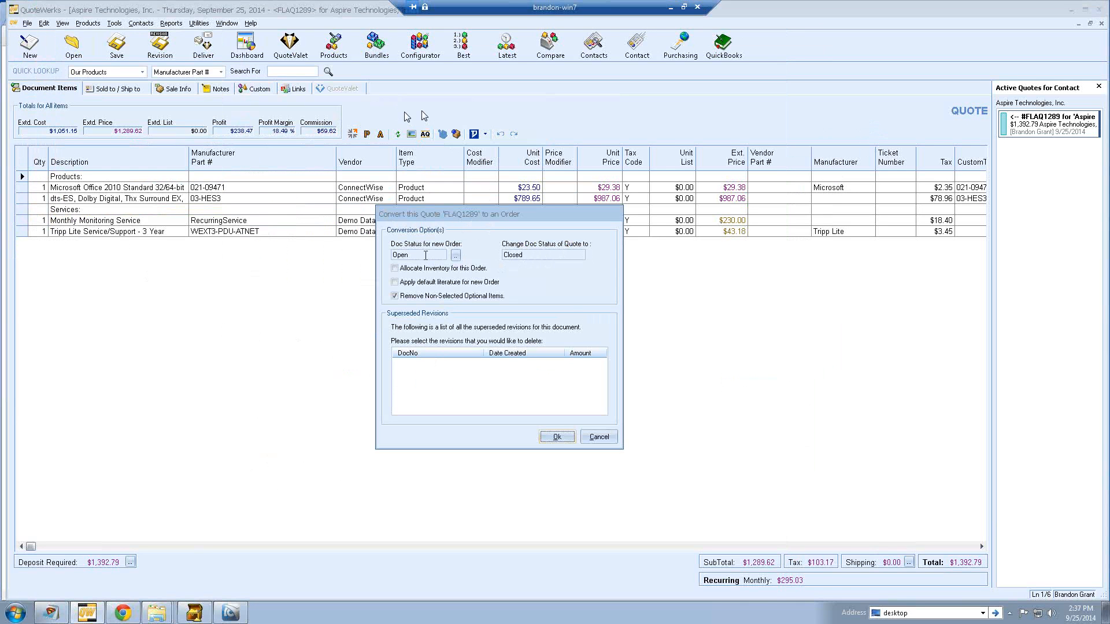
pyautogui.click(556, 438)
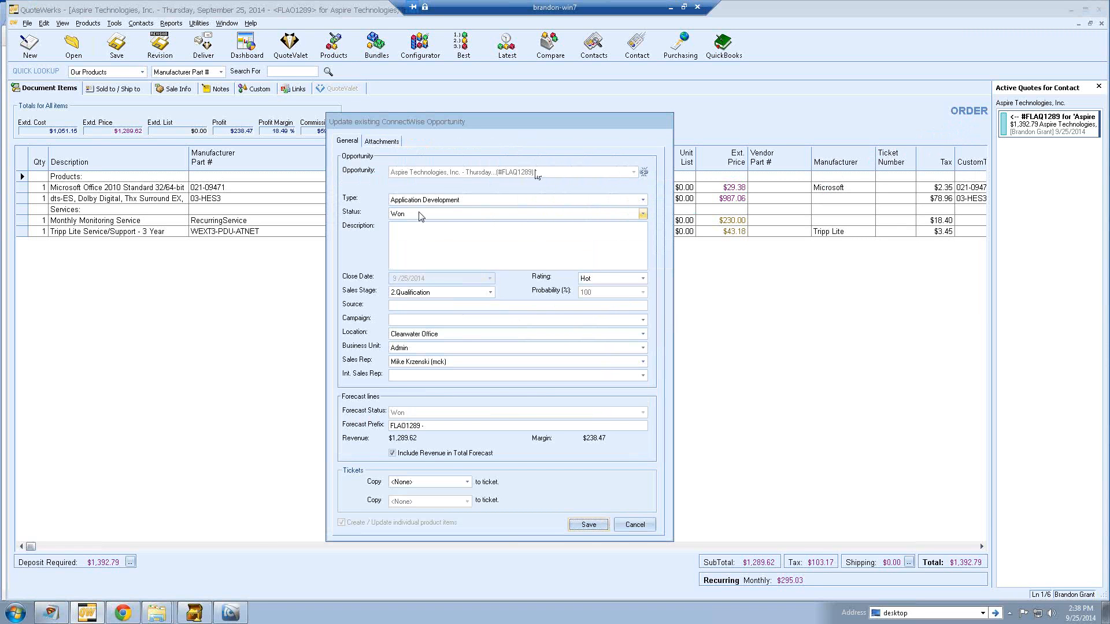
# - Set sales stage 4.Evaluation, first ticket copy Products Only, second <None>, and save
pyautogui.click(490, 292)
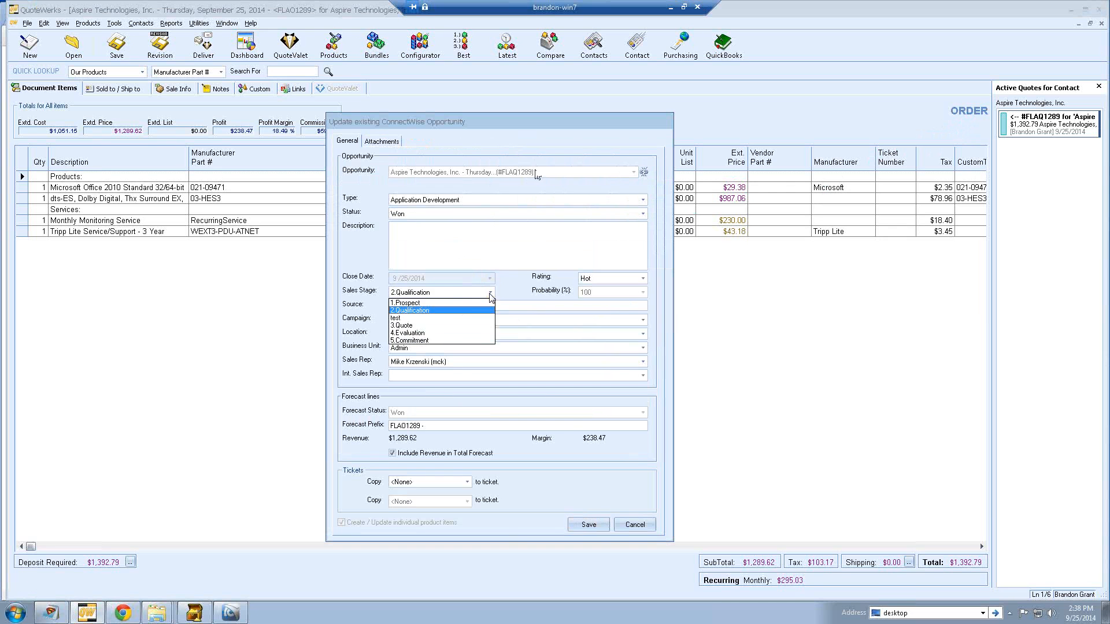
pyautogui.click(478, 333)
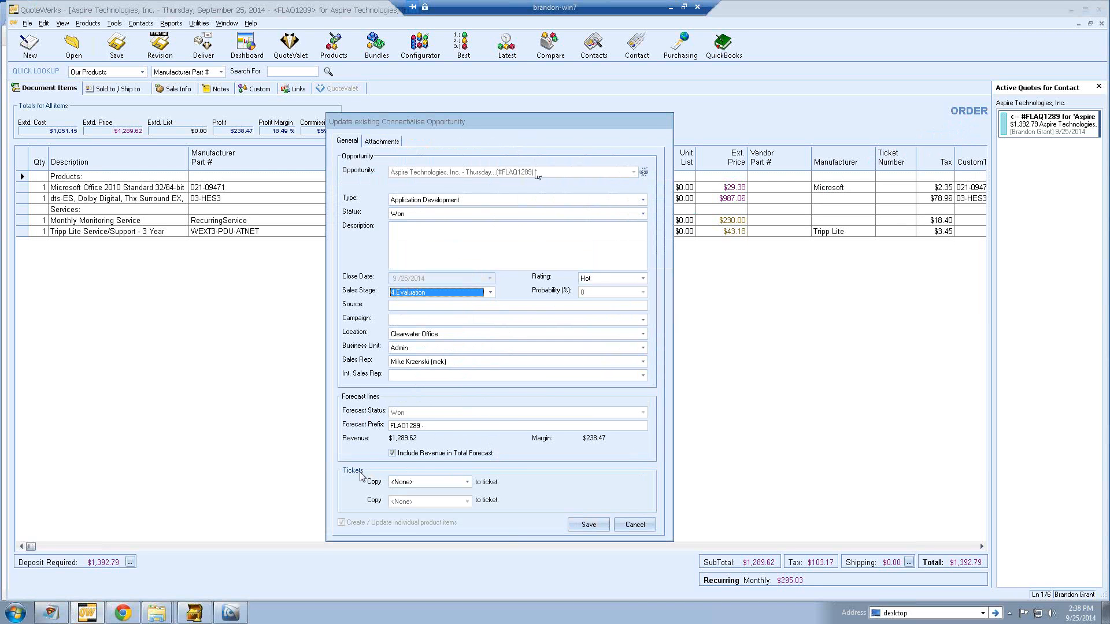
pyautogui.click(467, 482)
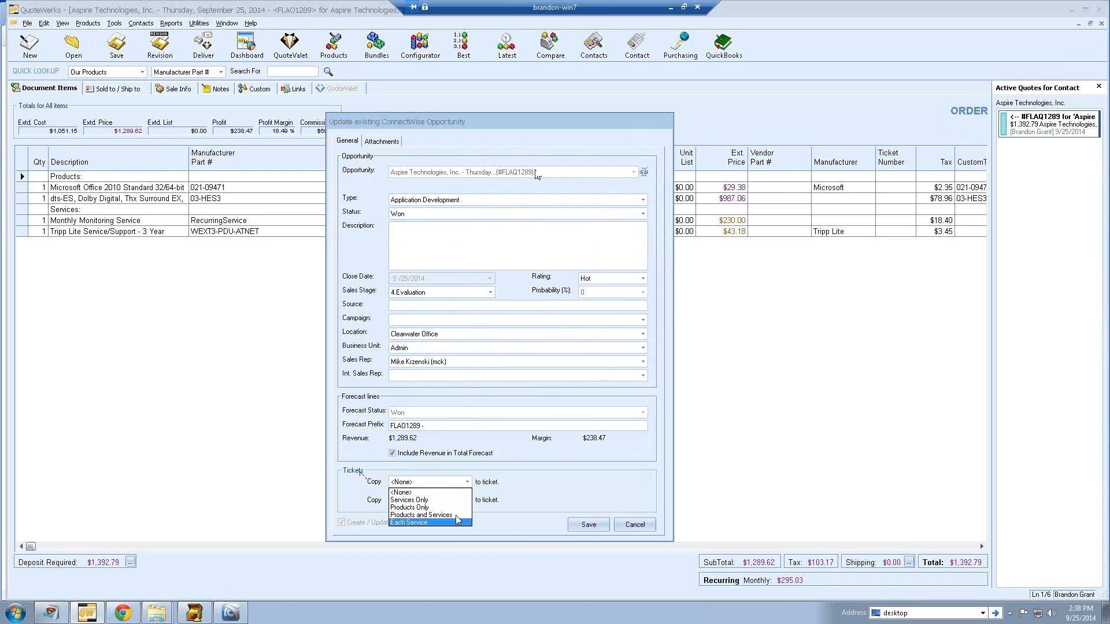
pyautogui.click(456, 507)
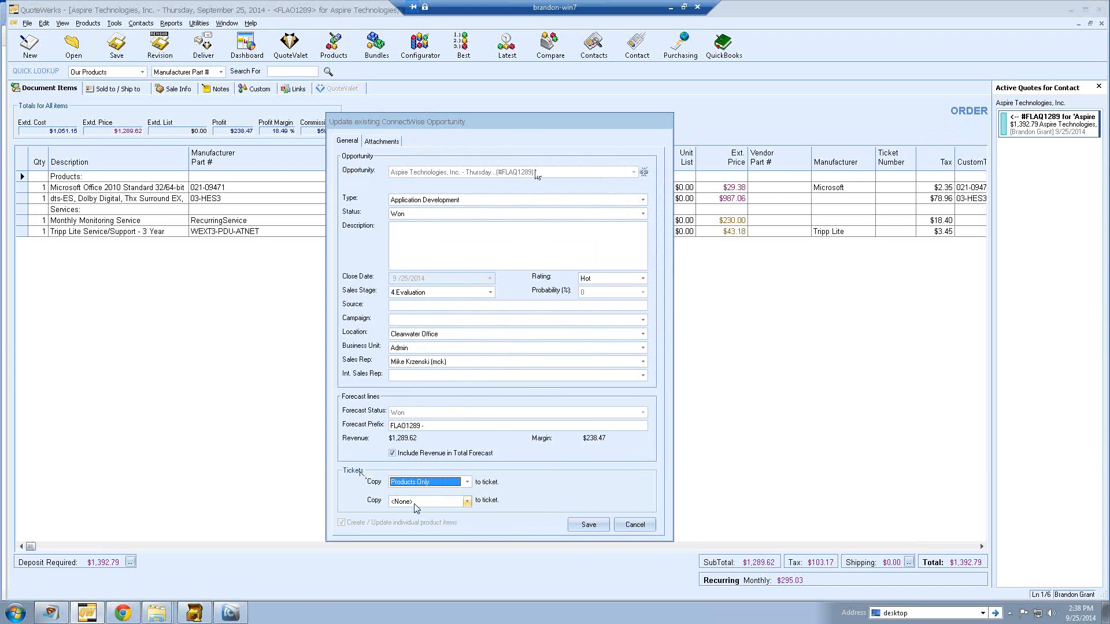
pyautogui.click(467, 501)
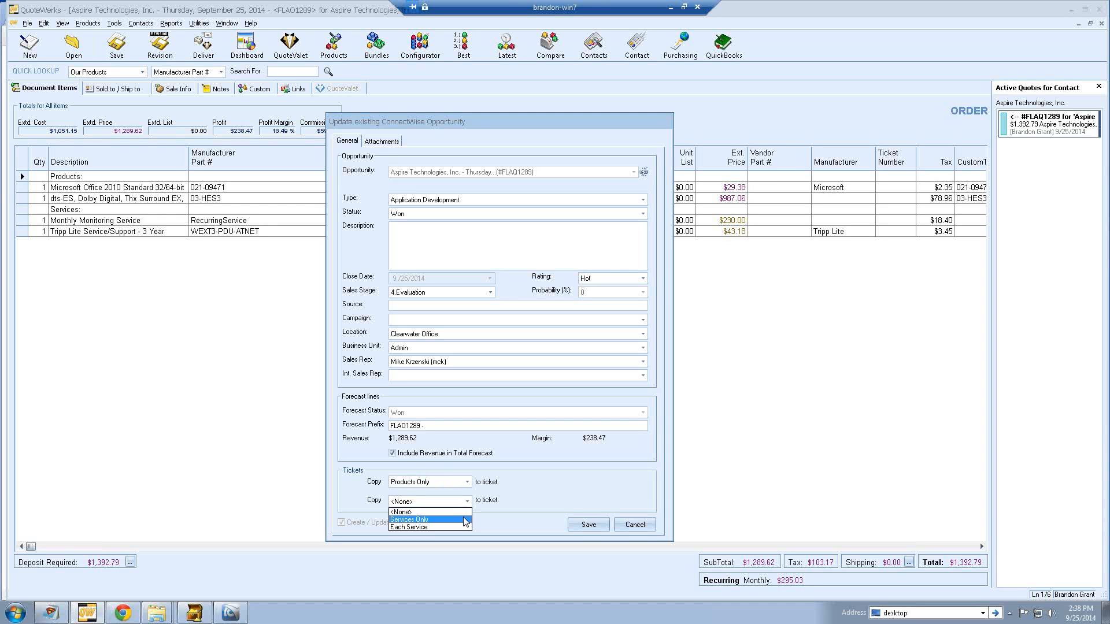
pyautogui.click(465, 512)
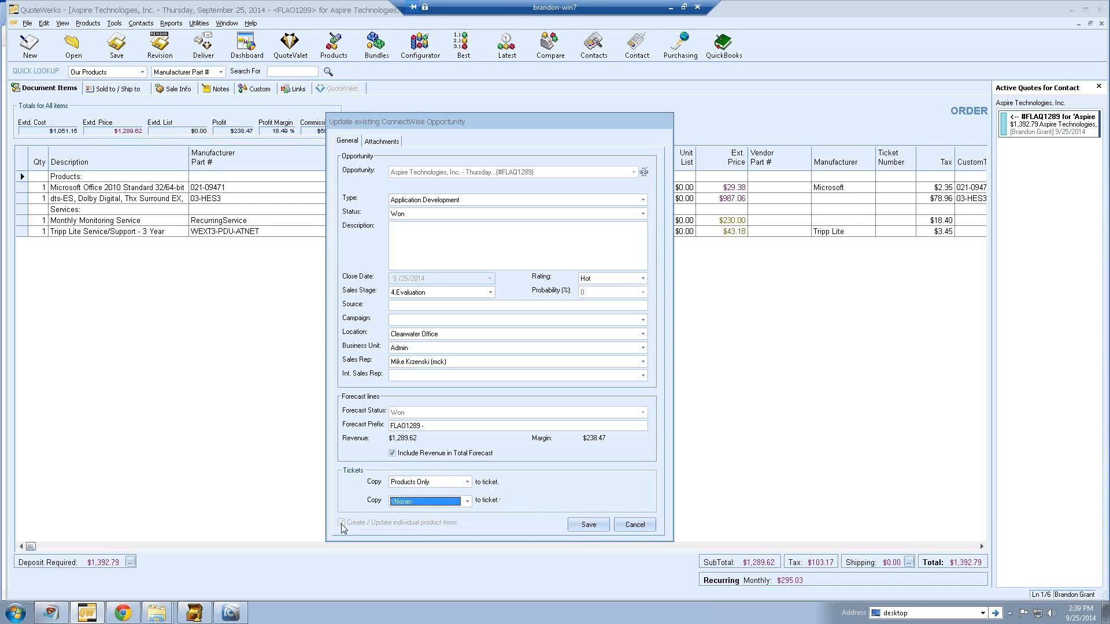
pyautogui.click(586, 525)
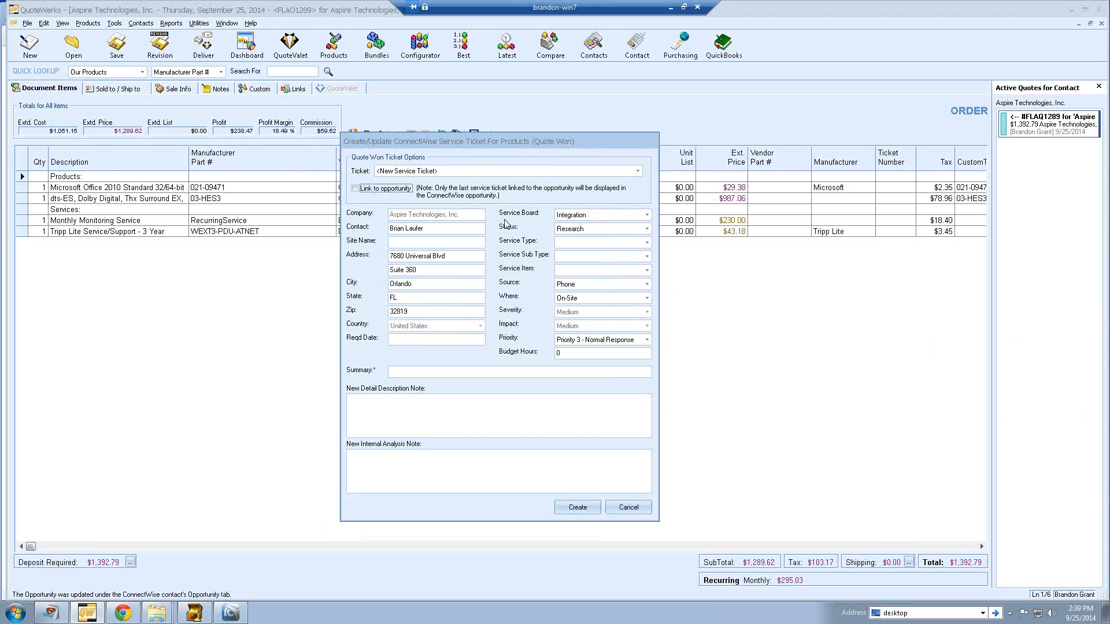
pyautogui.click(354, 188)
pyautogui.write('ce')
pyautogui.press('BackSpace')
pyautogui.press('BackSpace')
pyautogui.press('BackSpace')
pyautogui.write('ice Bundle')
pyautogui.click(577, 506)
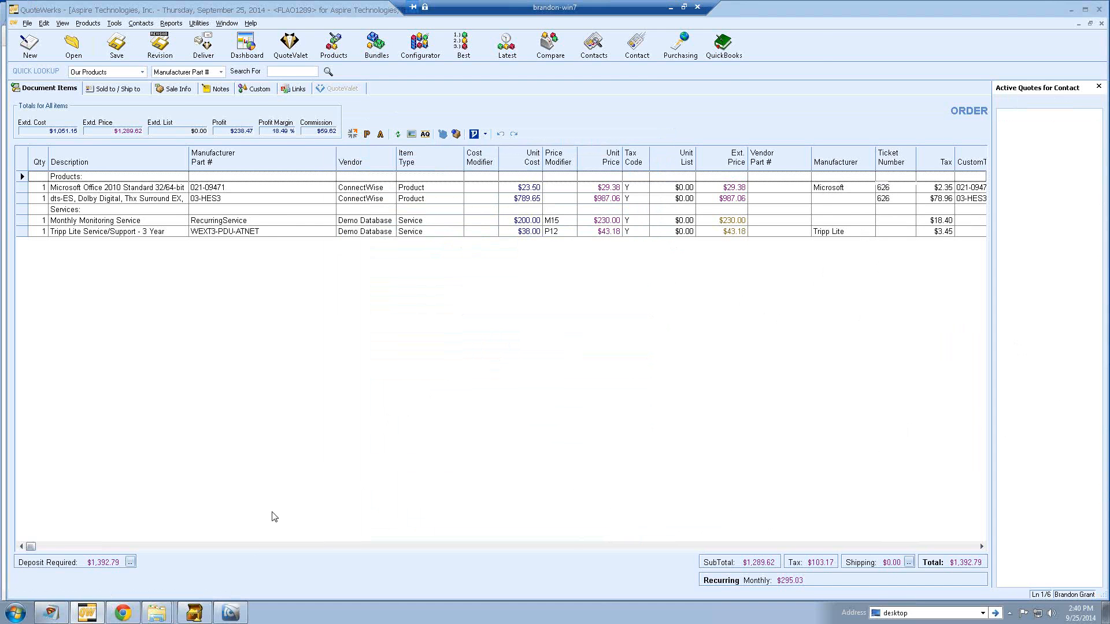
# - Refresh ConnectWise opportunity #1309 to show Won, then view its Forecast items
pyautogui.click(230, 613)
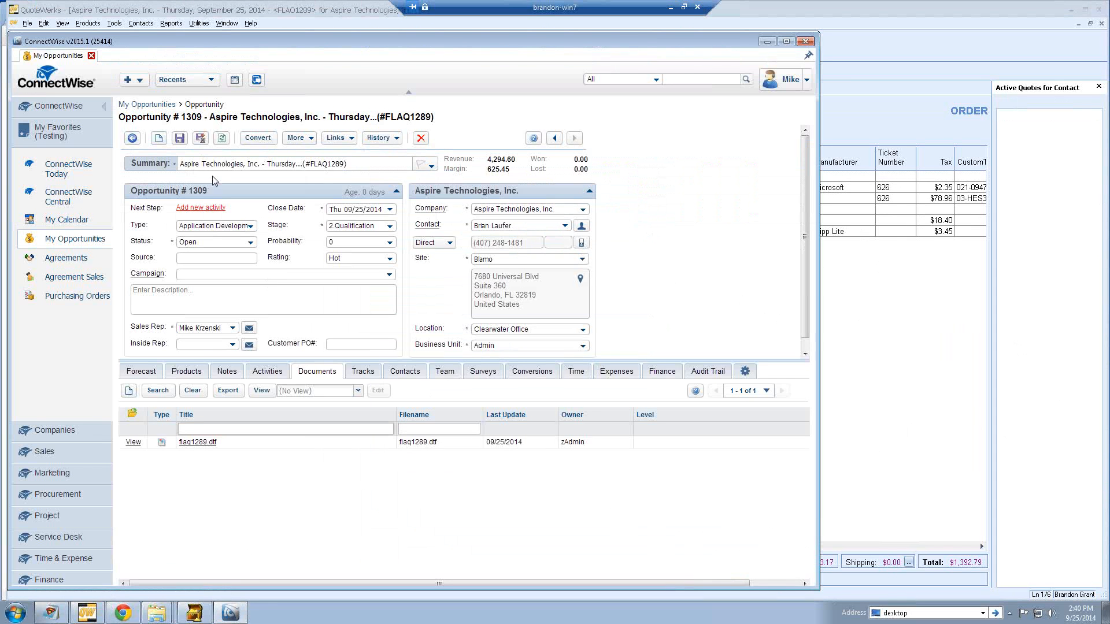
pyautogui.click(222, 140)
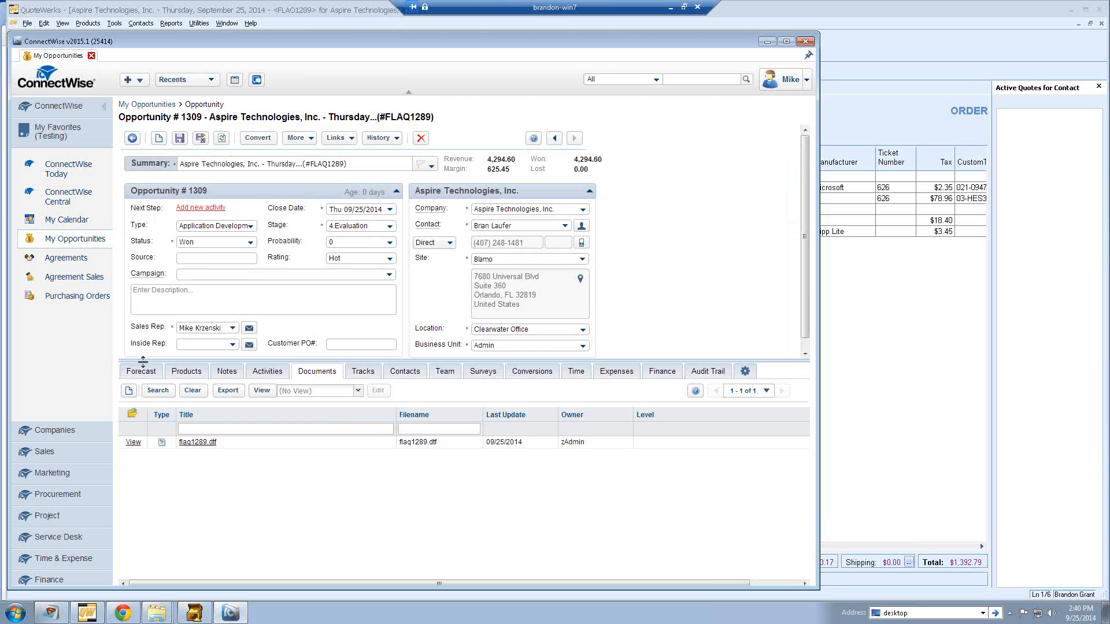
pyautogui.click(142, 374)
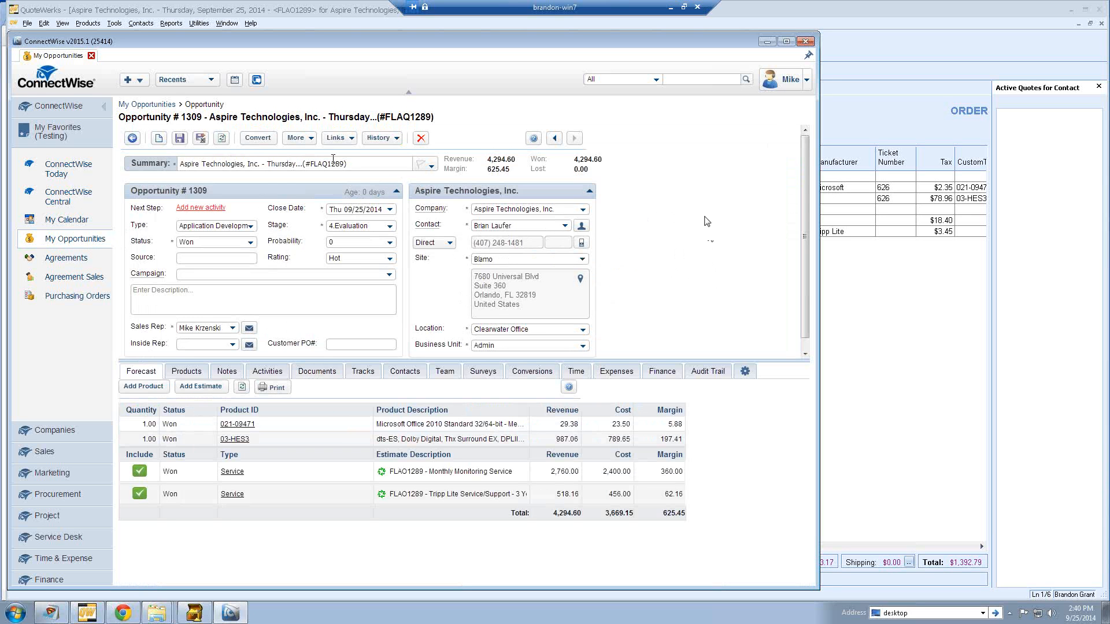
# - View the opportunity's Convert options, dismiss them, and return to the QuoteWerks order
pyautogui.click(258, 138)
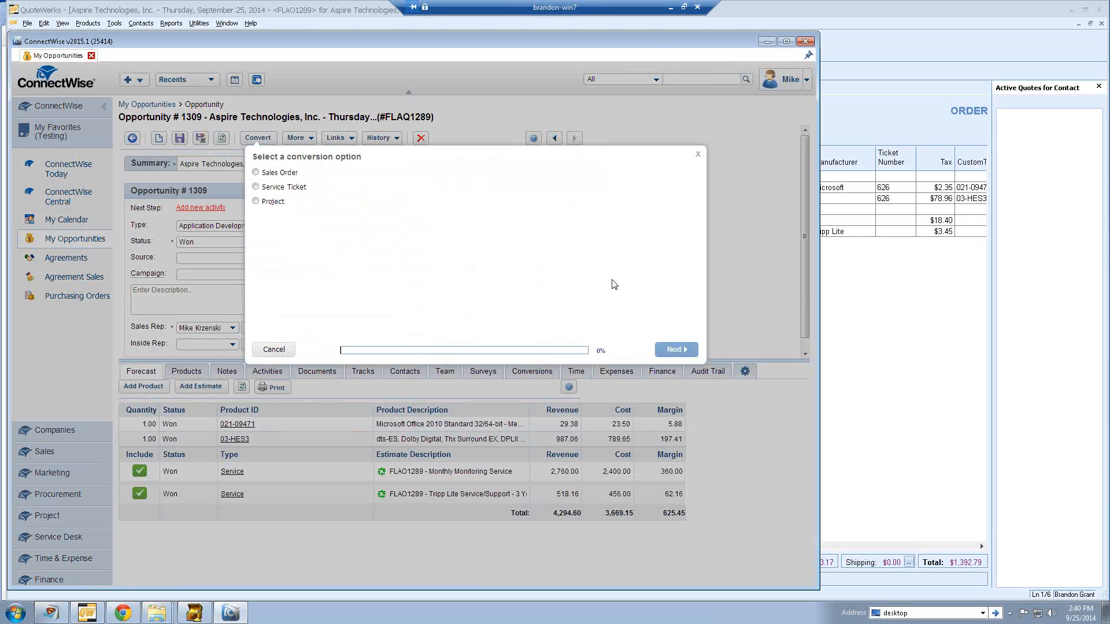
pyautogui.click(698, 156)
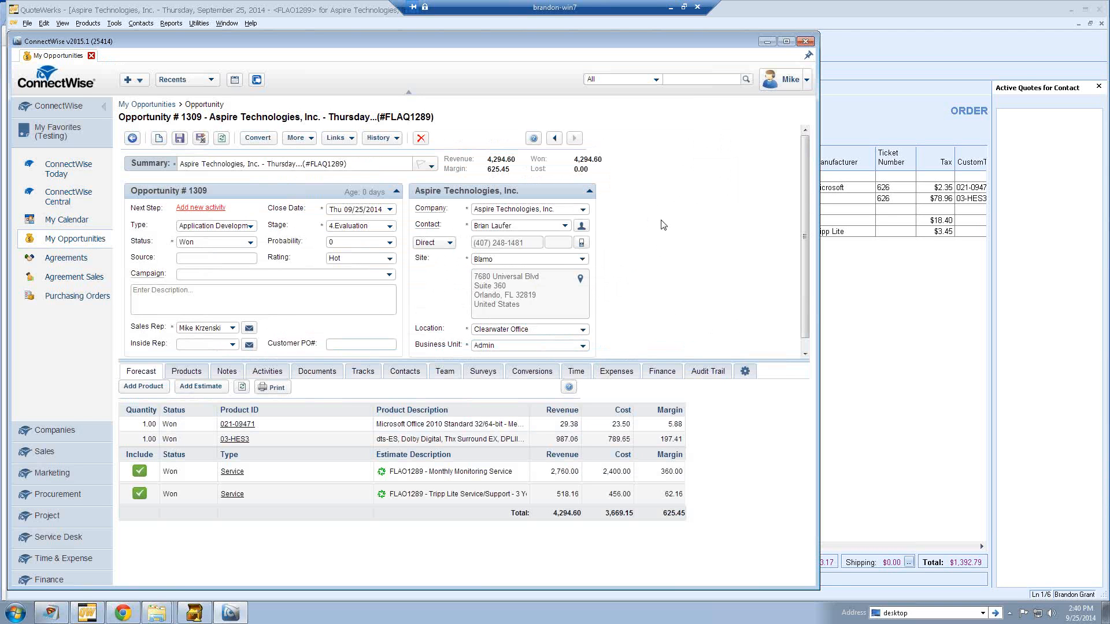
pyautogui.click(882, 109)
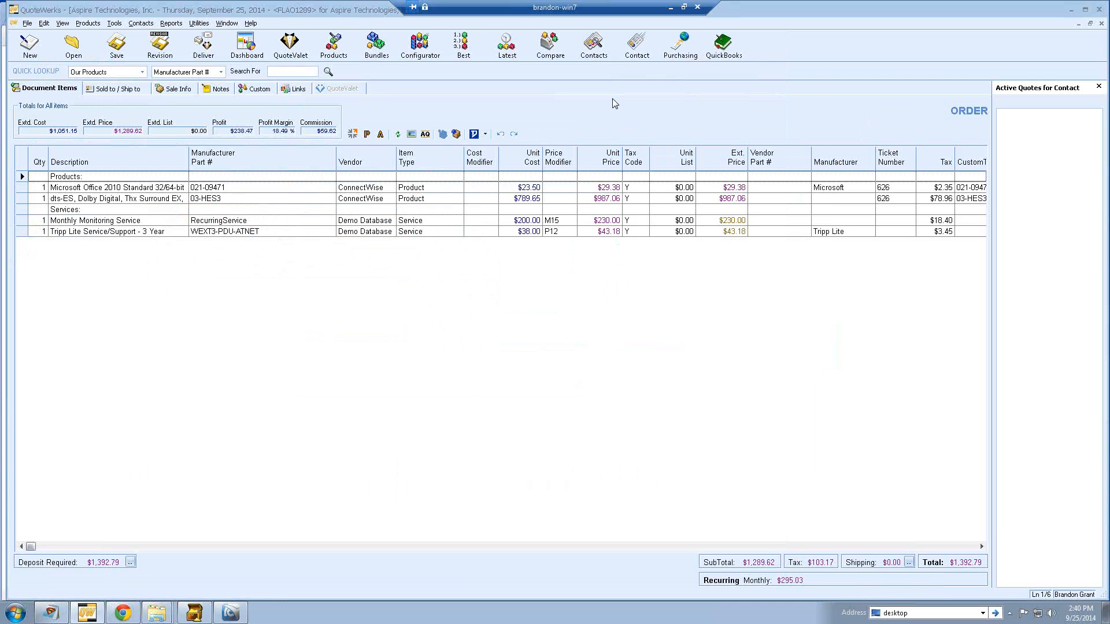
# - Open Purchasing, agreeing to close open documents, and center the window
pyautogui.click(675, 52)
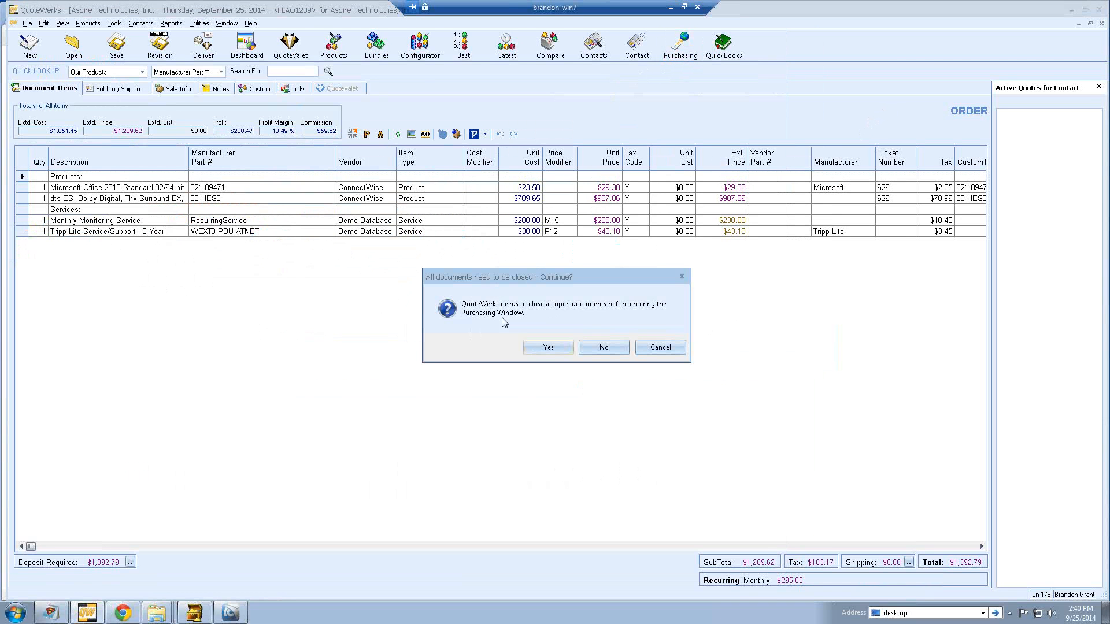
pyautogui.click(543, 345)
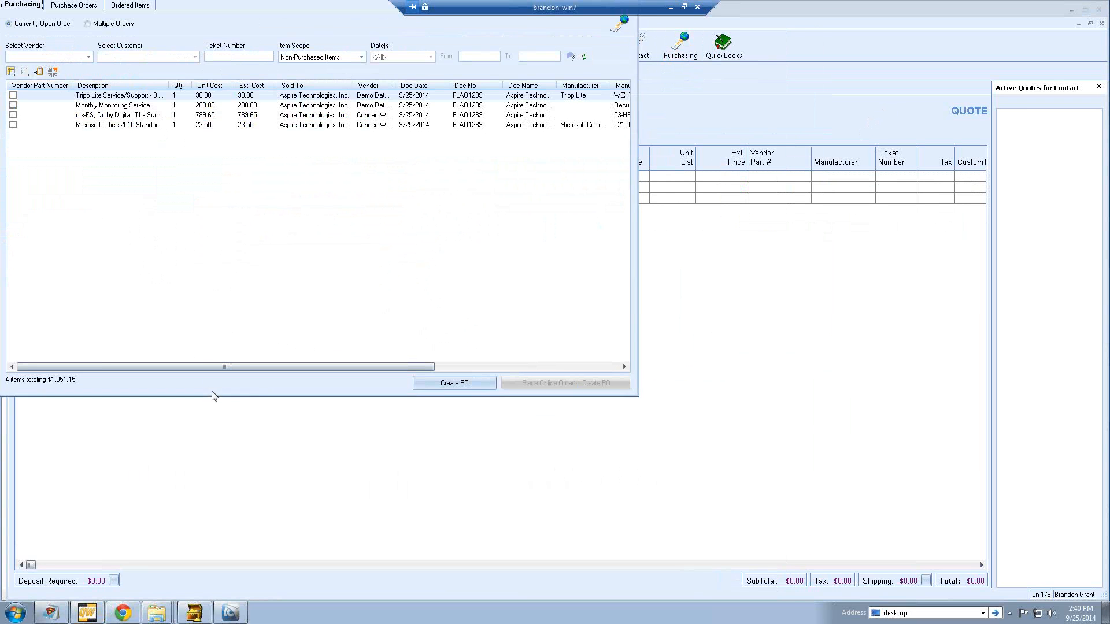
pyautogui.click(240, 394)
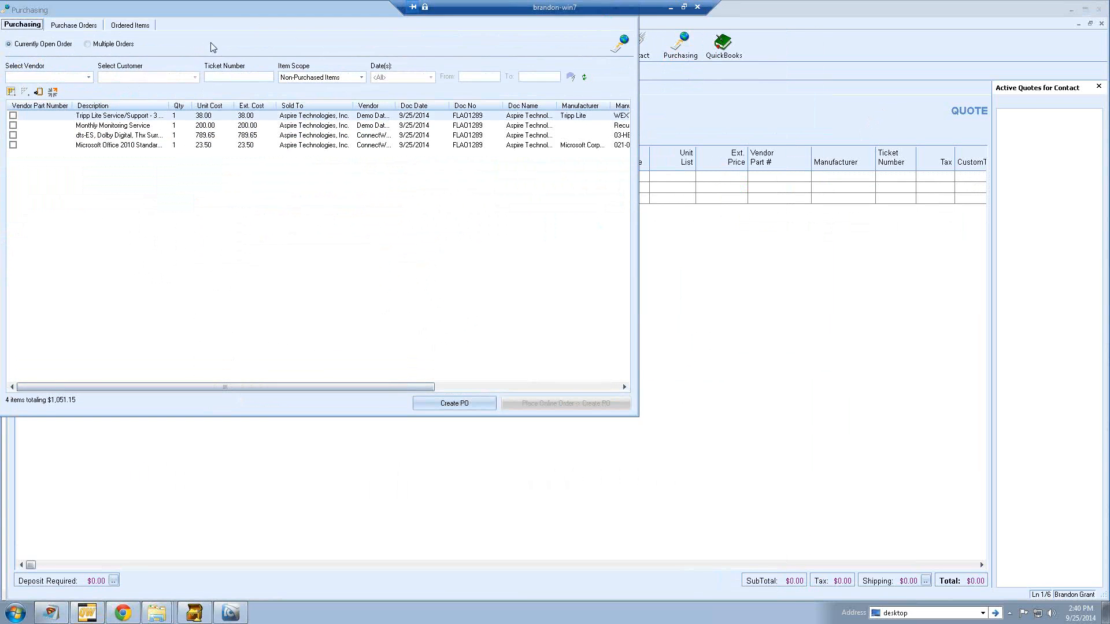
pyautogui.moveTo(204, 15); pyautogui.dragTo(471, 109)
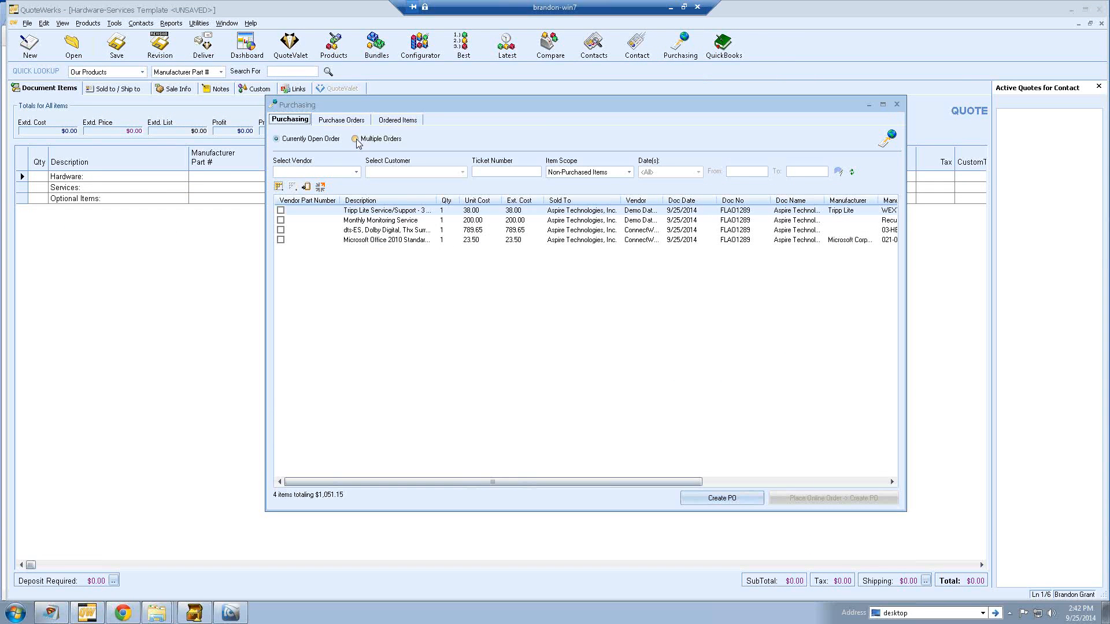
# - Filter to vendor ConnectWise, check the dts-ES and Office 2010 items, and select Multiple Orders
pyautogui.click(355, 172)
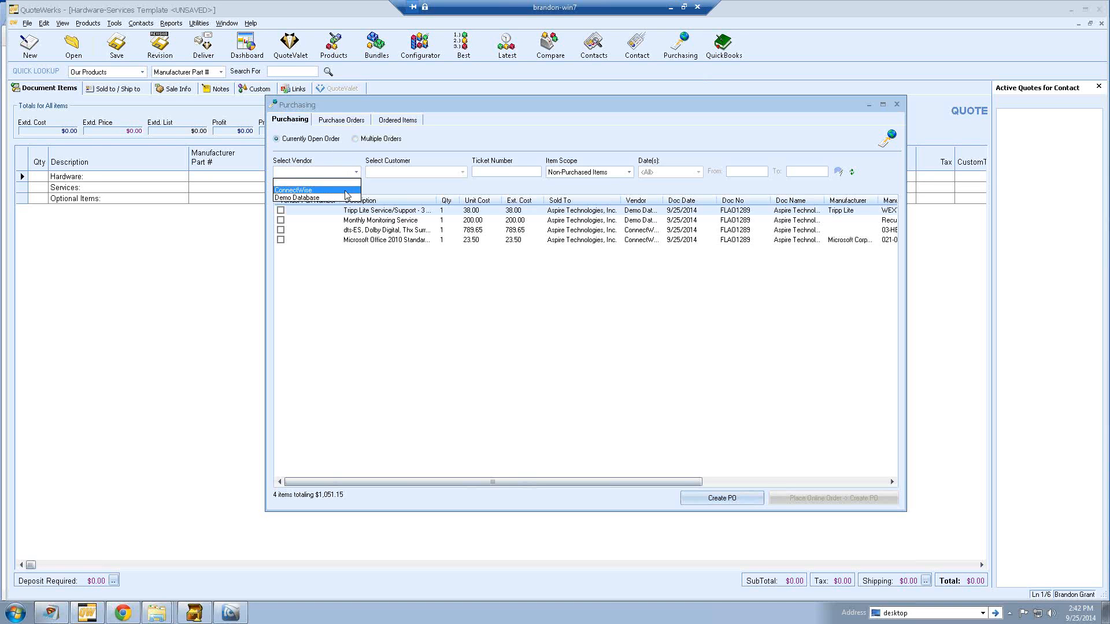
pyautogui.click(345, 190)
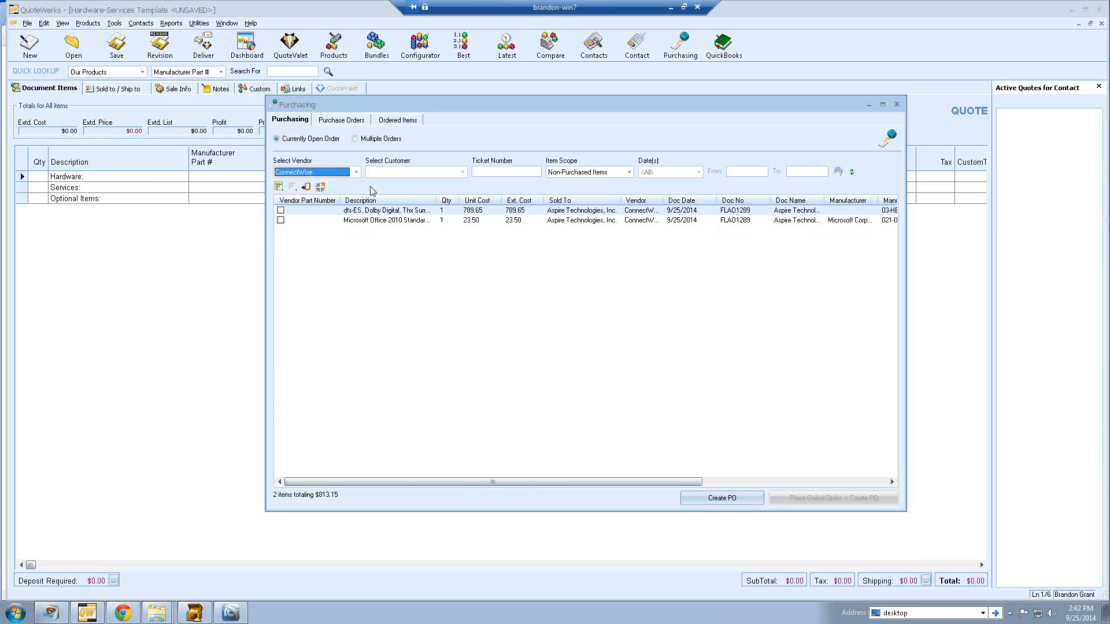
pyautogui.click(280, 210)
pyautogui.click(281, 220)
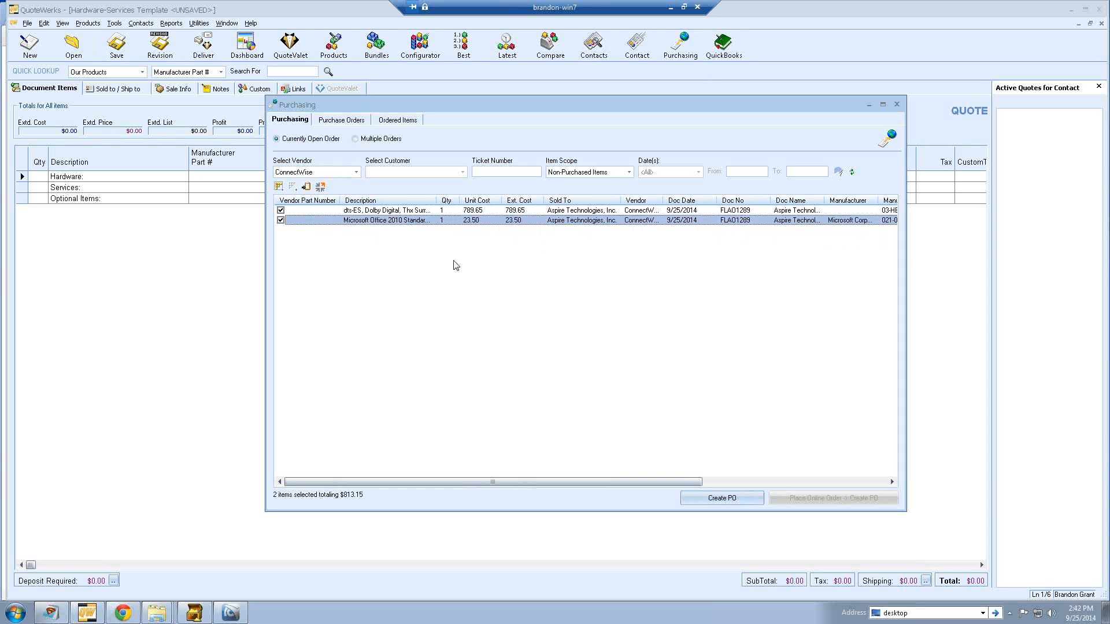
pyautogui.click(892, 481)
pyautogui.moveTo(892, 481); pyautogui.dragTo(892, 482)
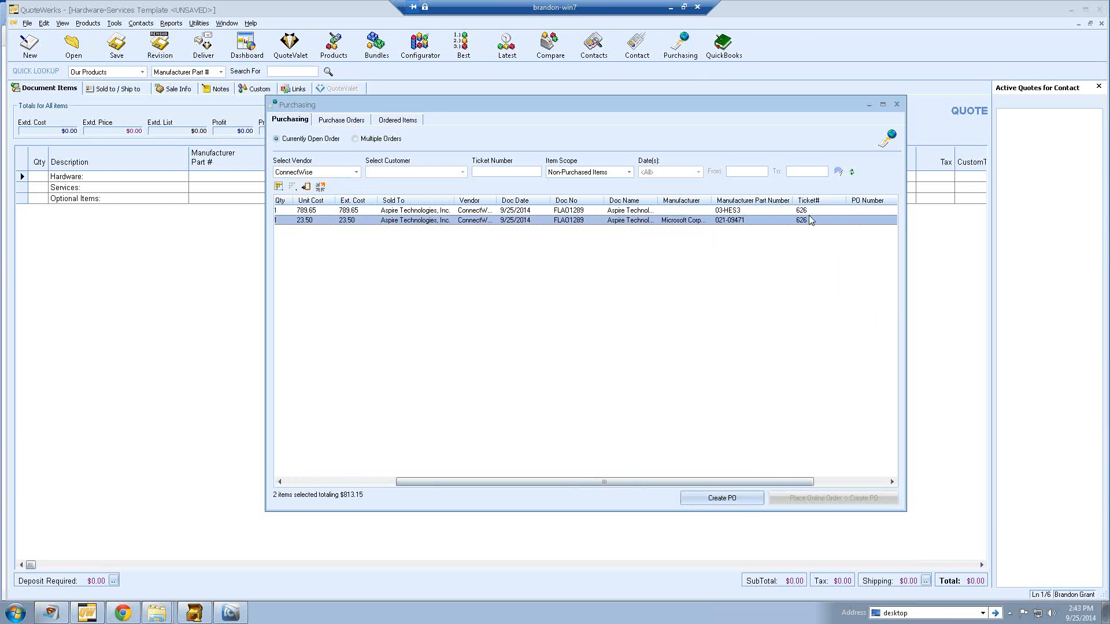
pyautogui.click(375, 140)
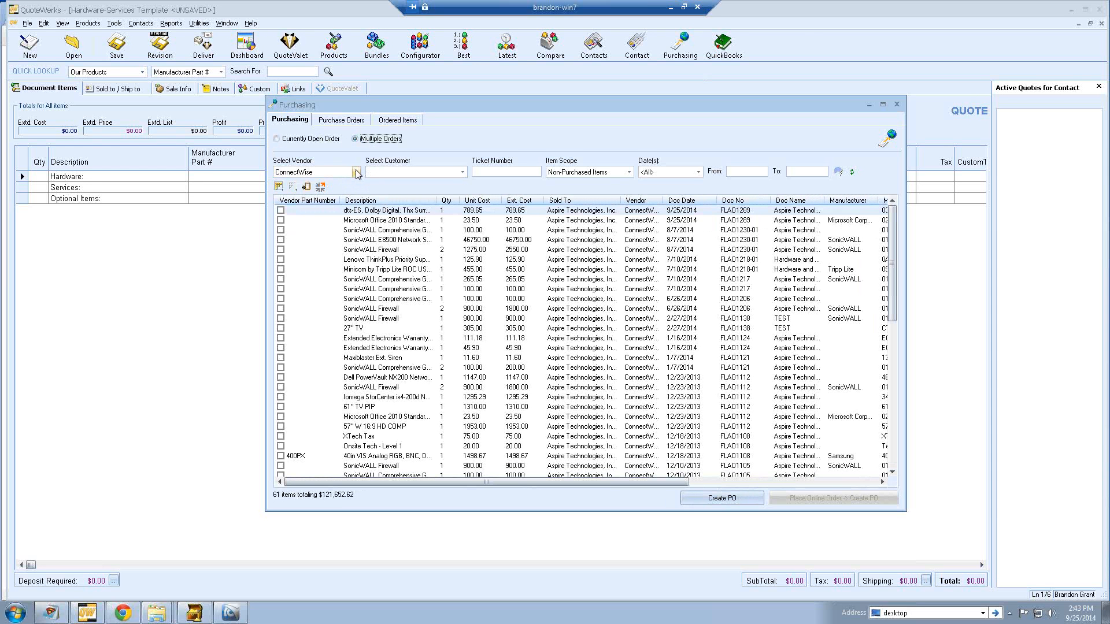
# - Filter items by ticket 626 and toggle the dts-ES and Office 2010 items
pyautogui.click(499, 173)
pyautogui.write('626')
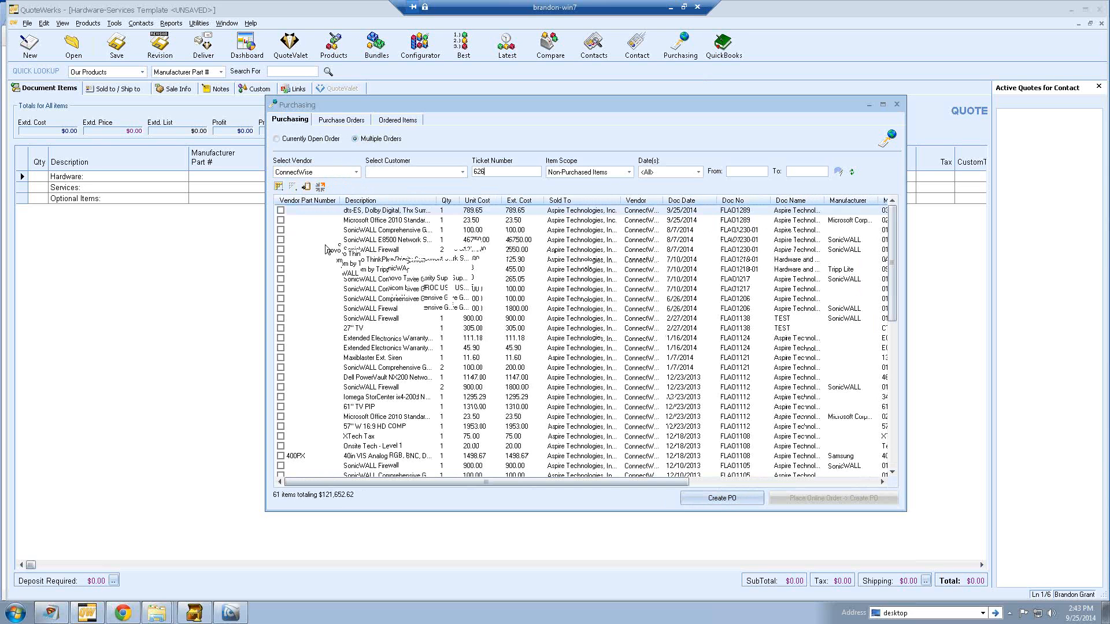
pyautogui.click(281, 211)
pyautogui.click(281, 221)
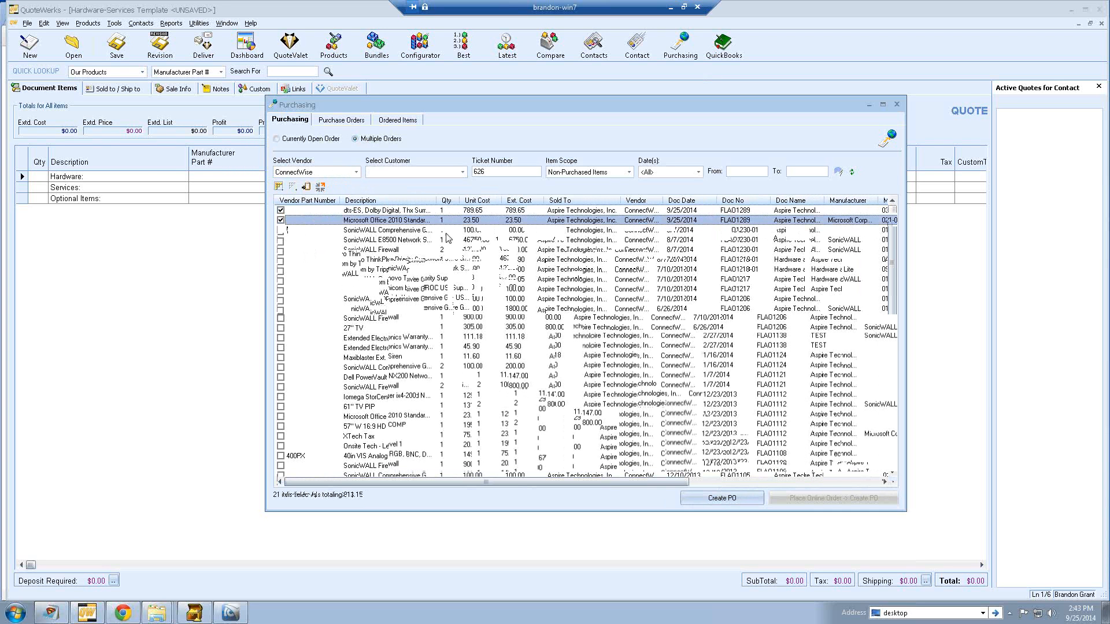
# - Clear the vendor and ticket filters and show only SYNNEX items
pyautogui.click(837, 173)
pyautogui.click(357, 172)
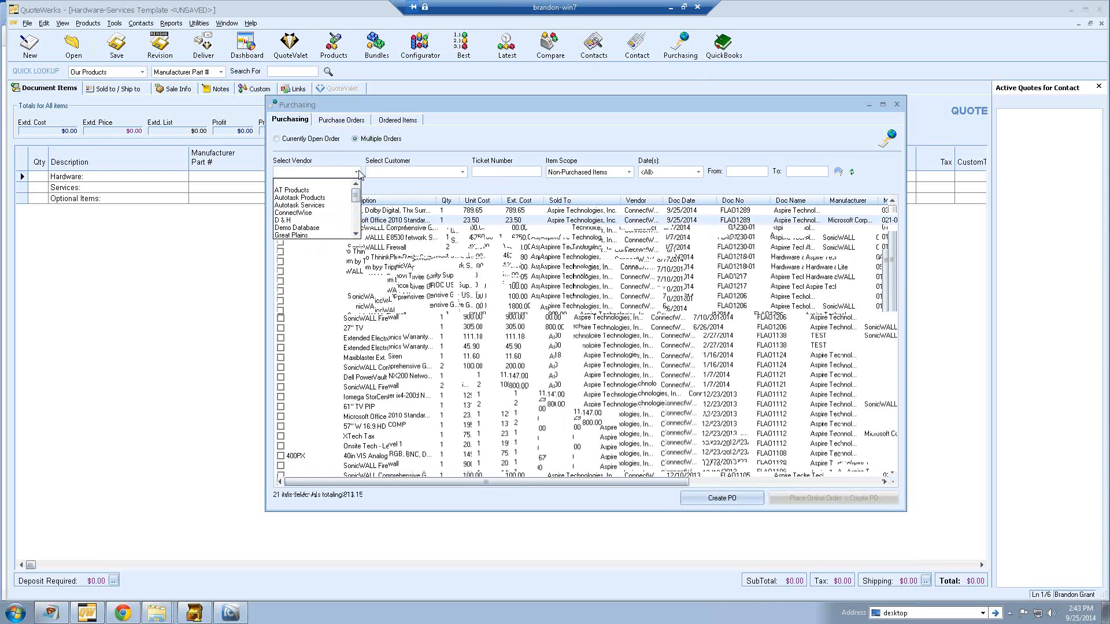
pyautogui.scroll(-3, 312, 220)
pyautogui.scroll(-1, 313, 220)
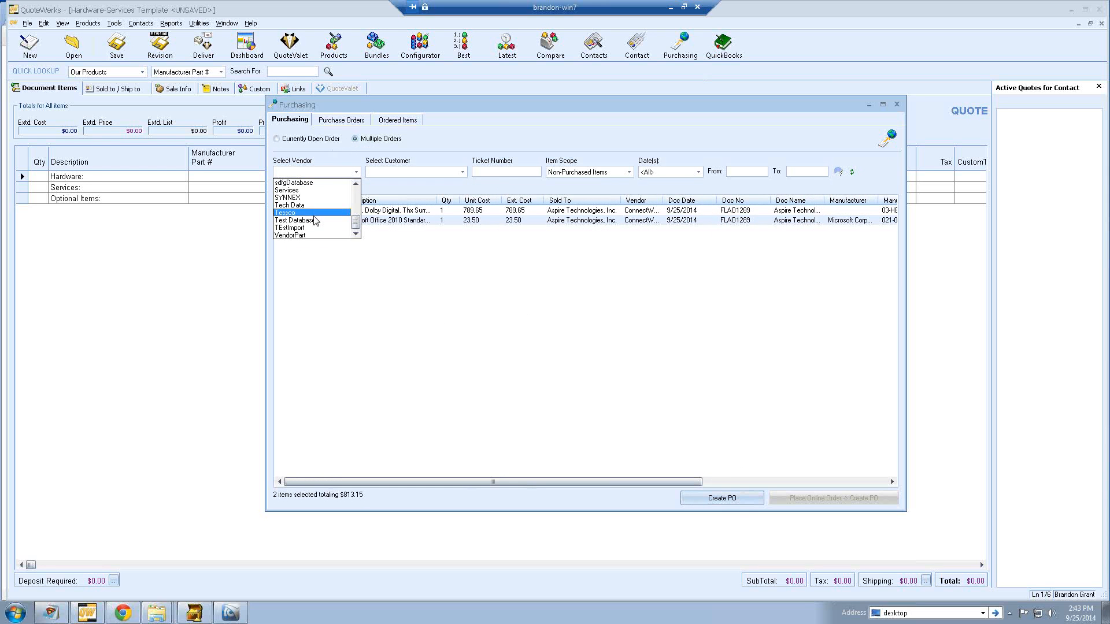
pyautogui.click(309, 206)
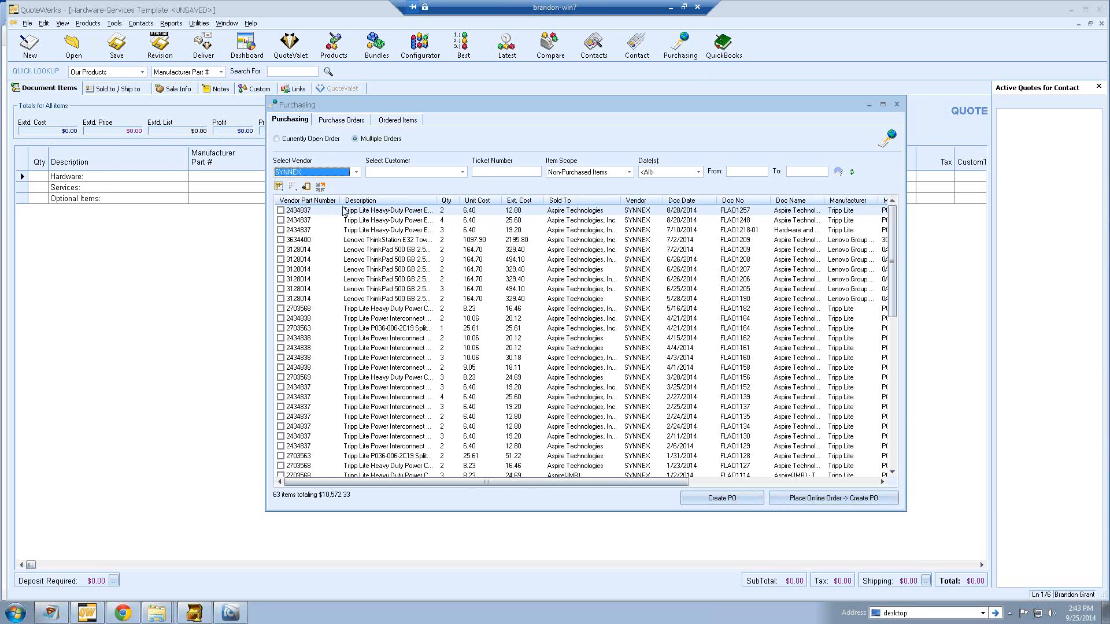
pyautogui.click(283, 210)
# - Filter to Tech Data, check the three Tripp Lite items, and place an online order
pyautogui.click(317, 173)
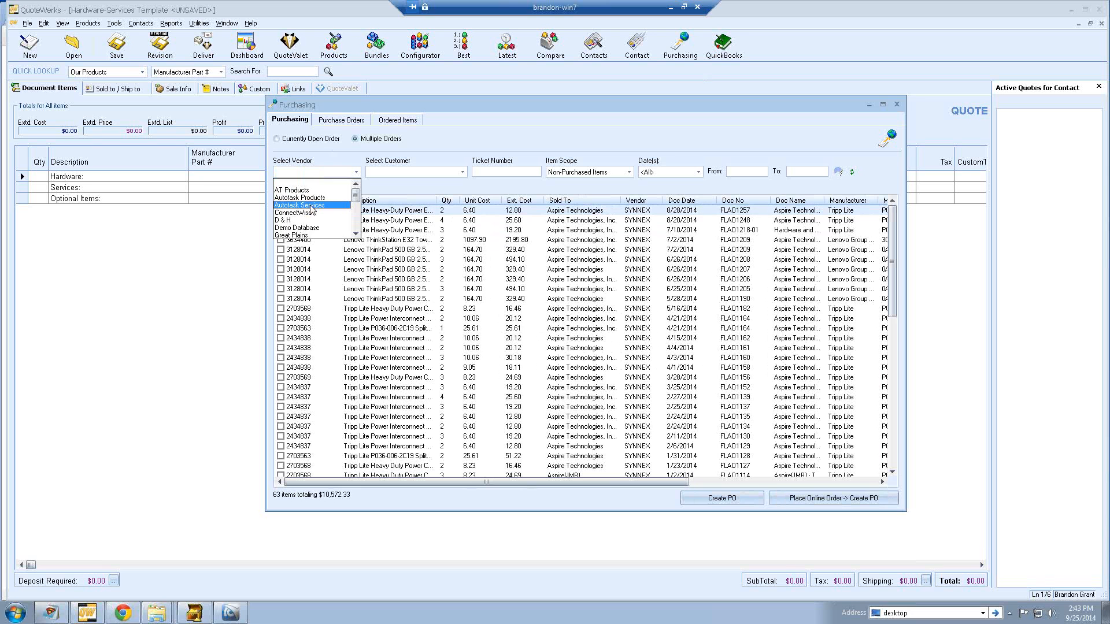
pyautogui.scroll(-4, 316, 213)
pyautogui.scroll(-1, 315, 213)
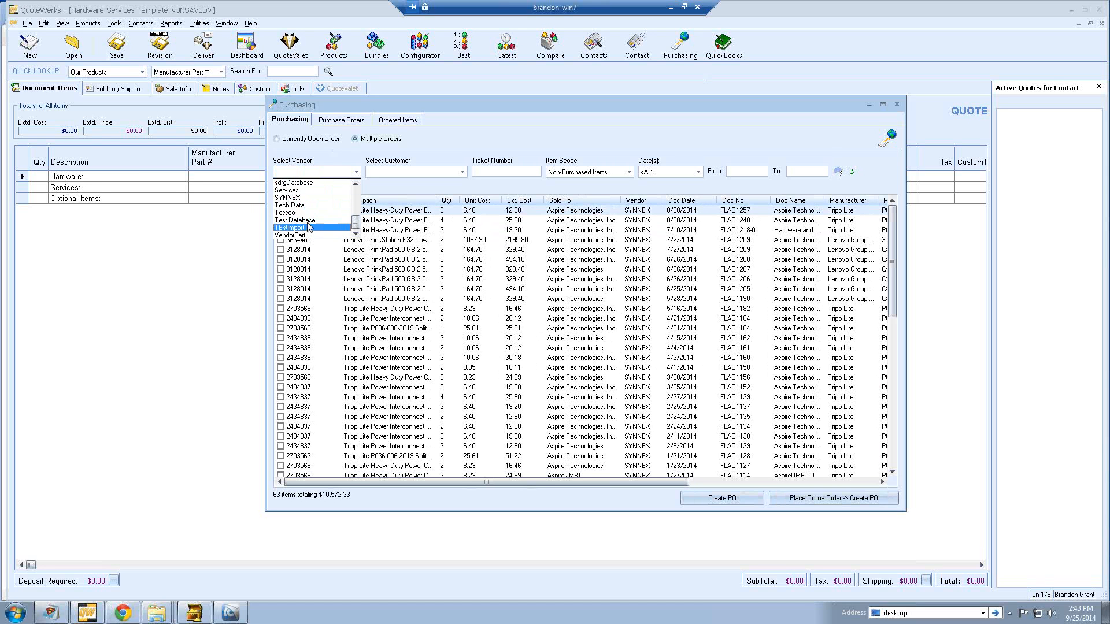
pyautogui.click(305, 206)
pyautogui.click(281, 211)
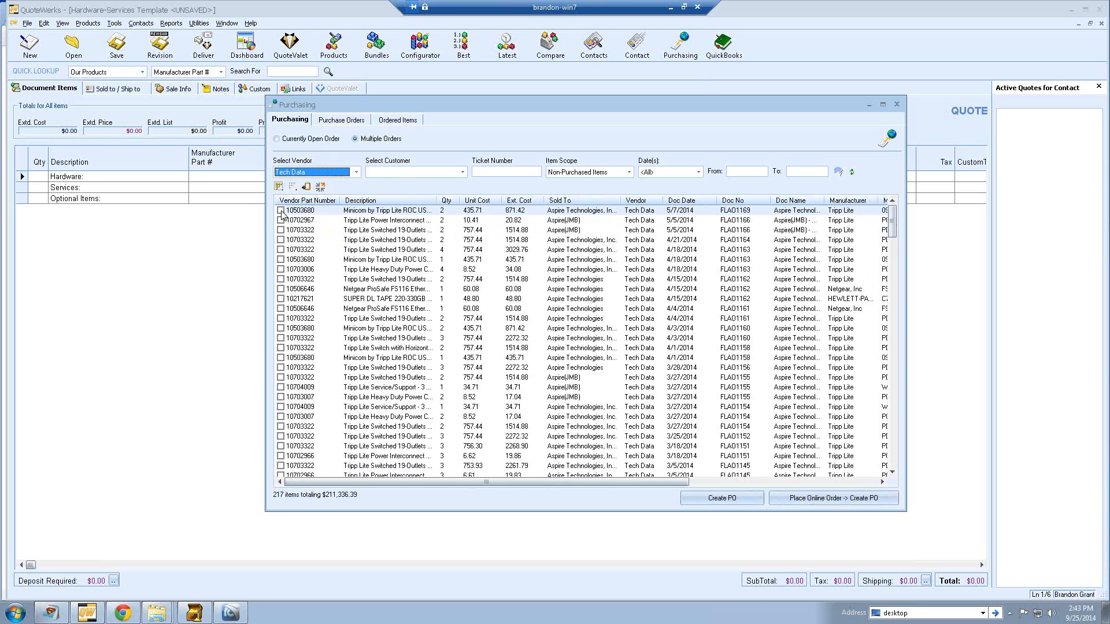
pyautogui.click(280, 220)
pyautogui.click(280, 230)
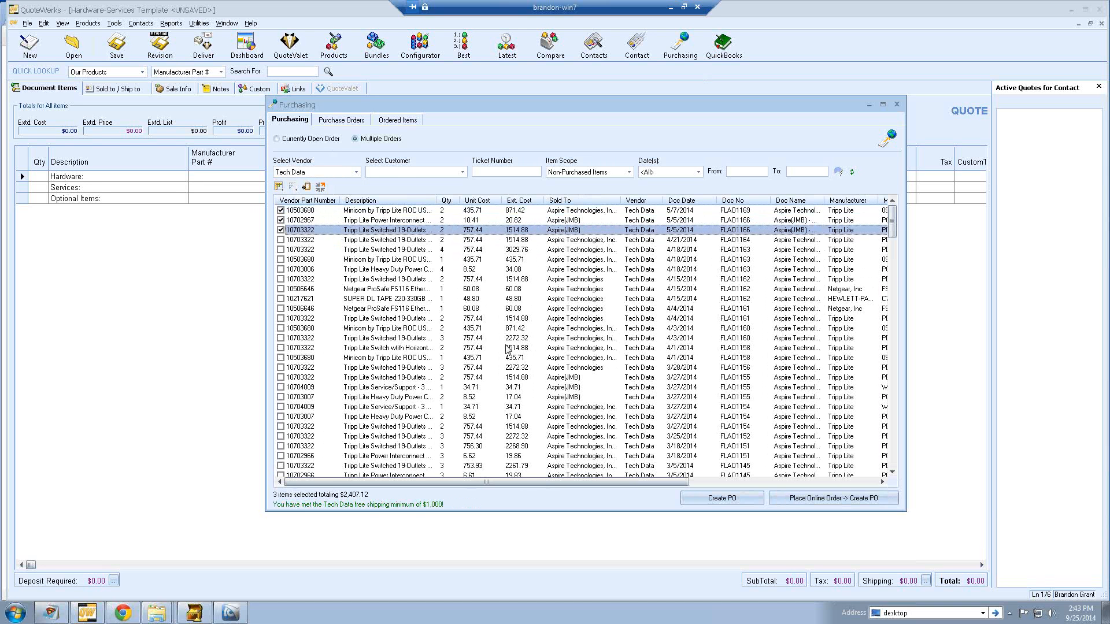
pyautogui.click(829, 498)
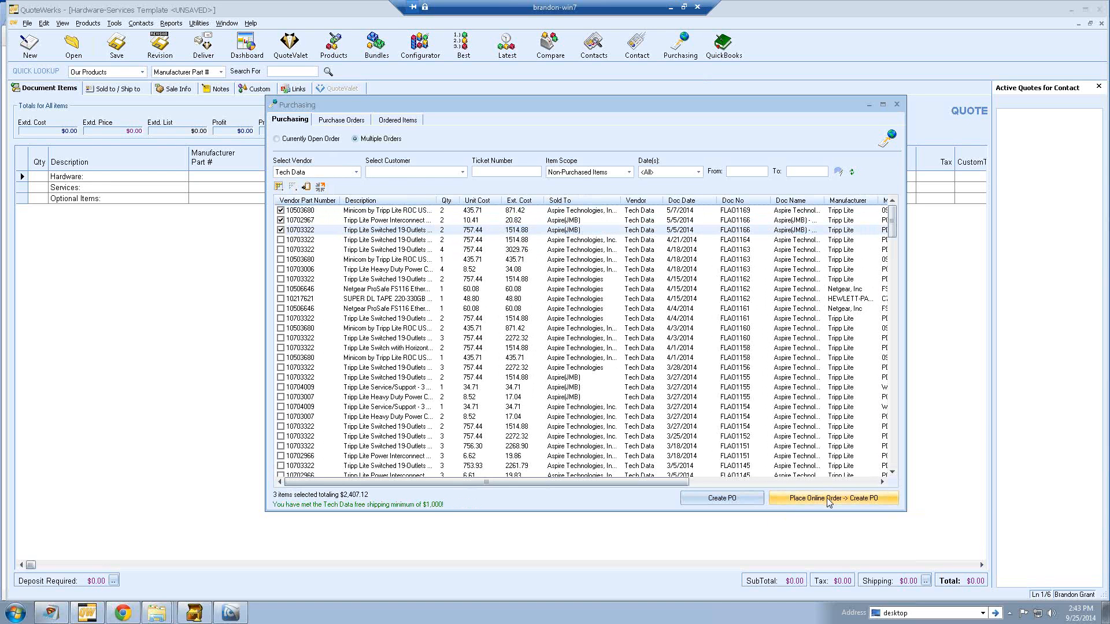
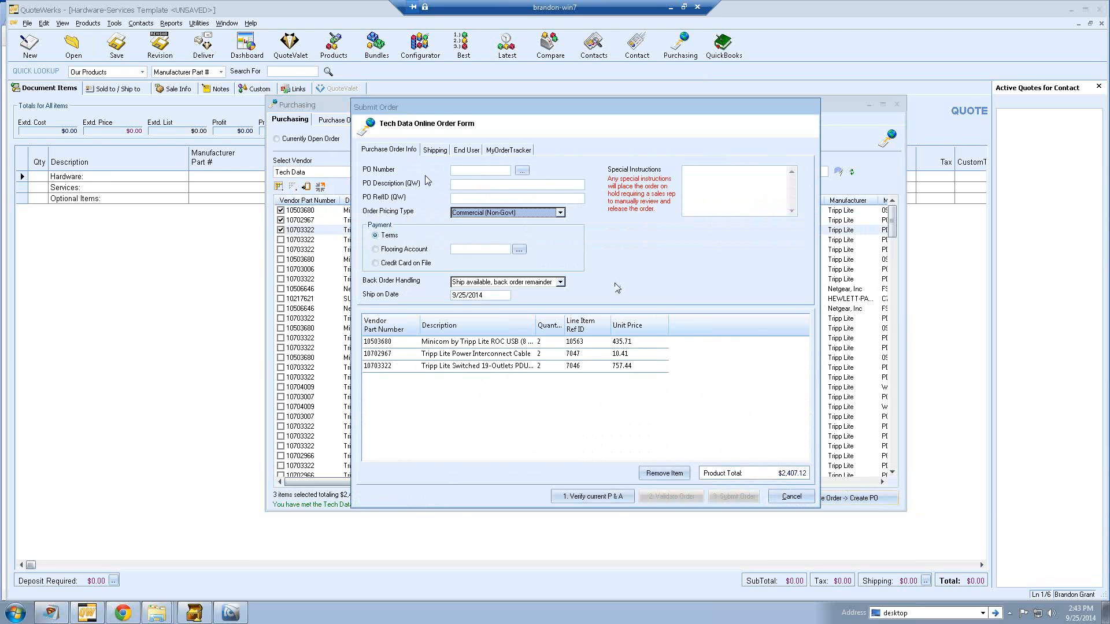
# - Cancel the Tech Data order and filter items to vendor ConnectWise, ticket 626
pyautogui.click(791, 497)
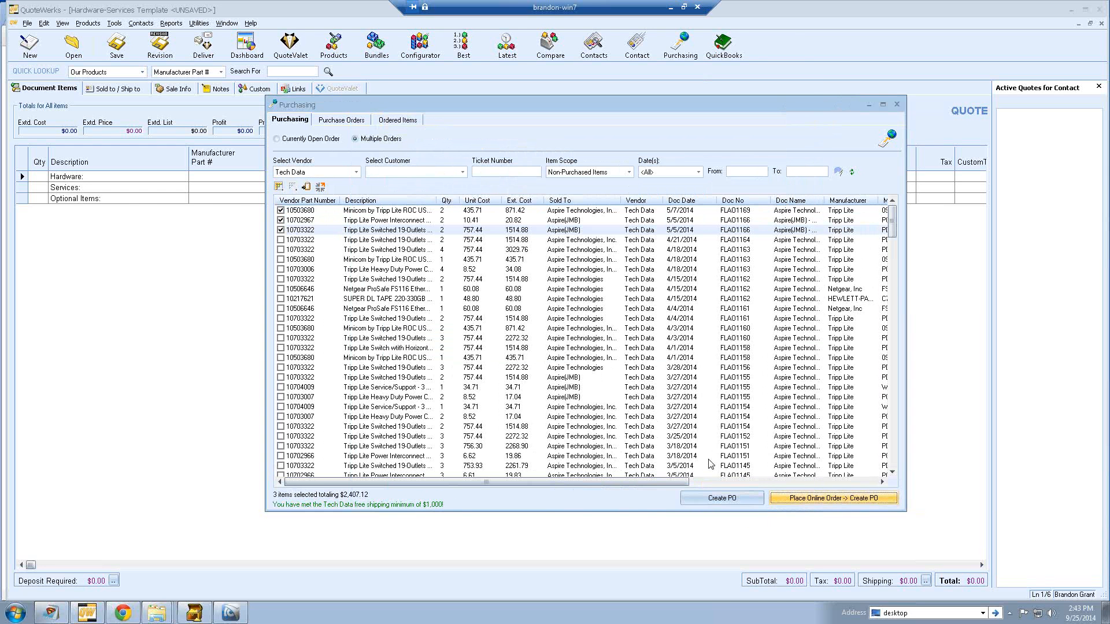
pyautogui.click(356, 173)
pyautogui.click(340, 212)
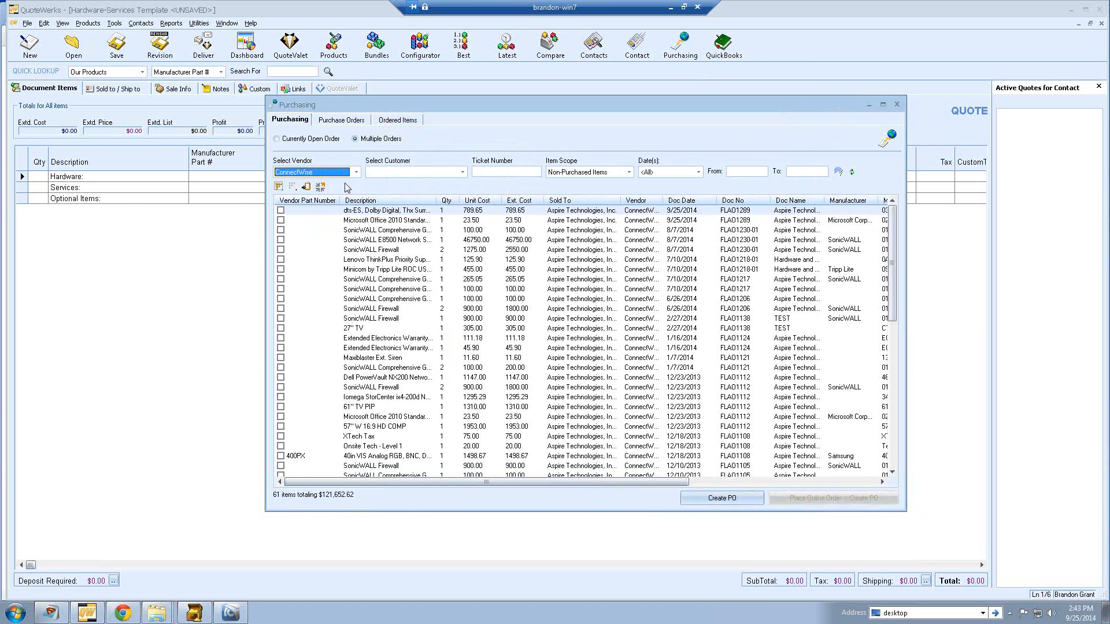
pyautogui.click(493, 173)
pyautogui.write('626')
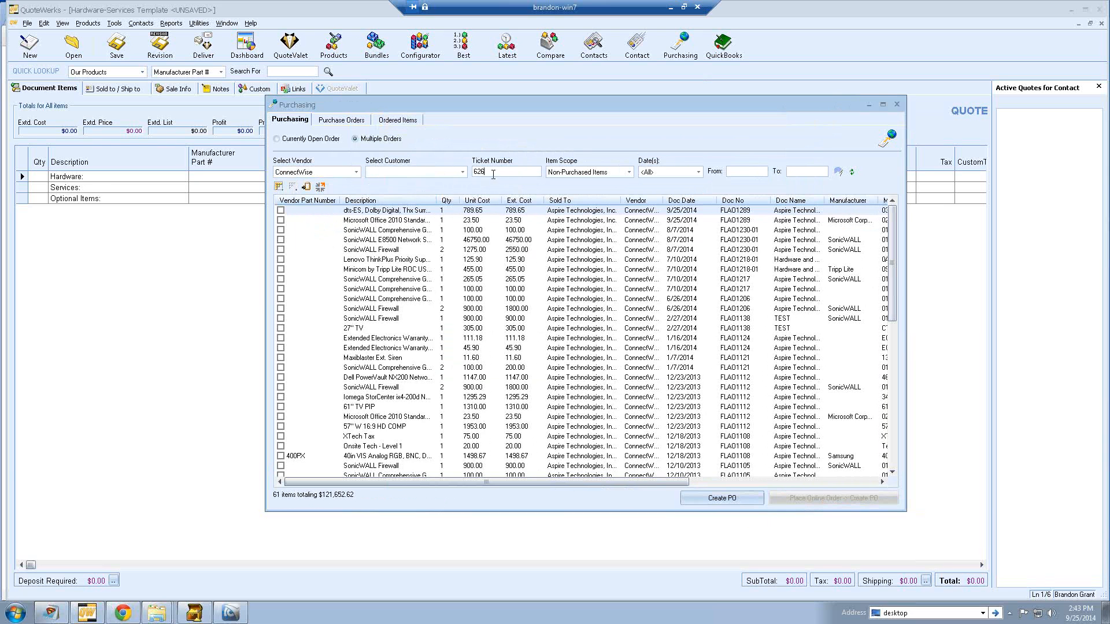
pyautogui.press('Return')
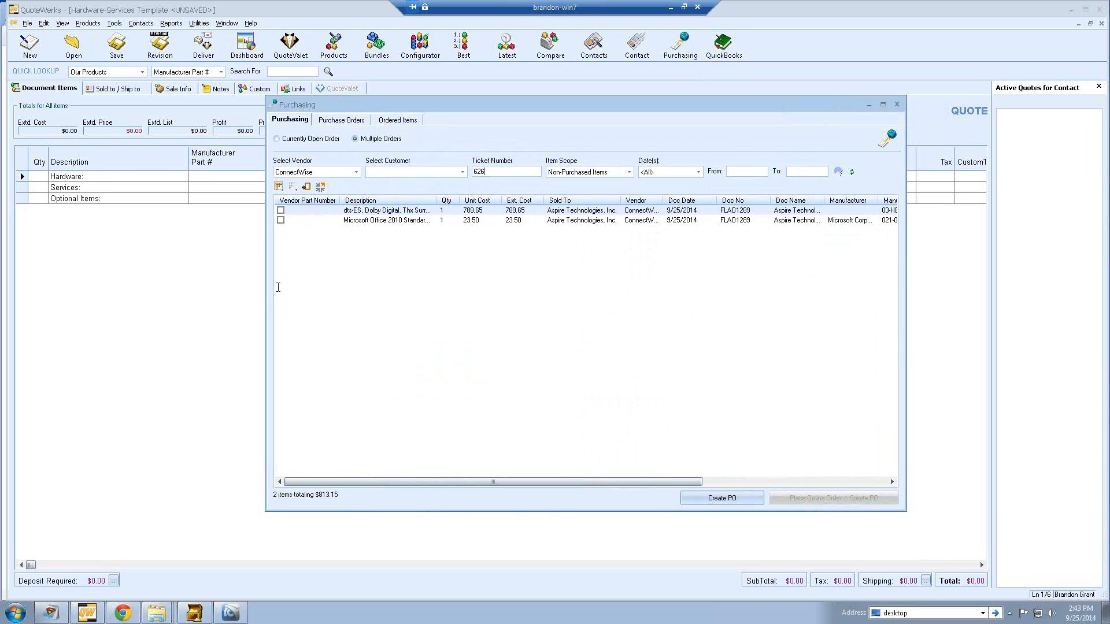
# - Check both ticket 626 items and start a purchase order for them
pyautogui.click(281, 211)
pyautogui.click(281, 221)
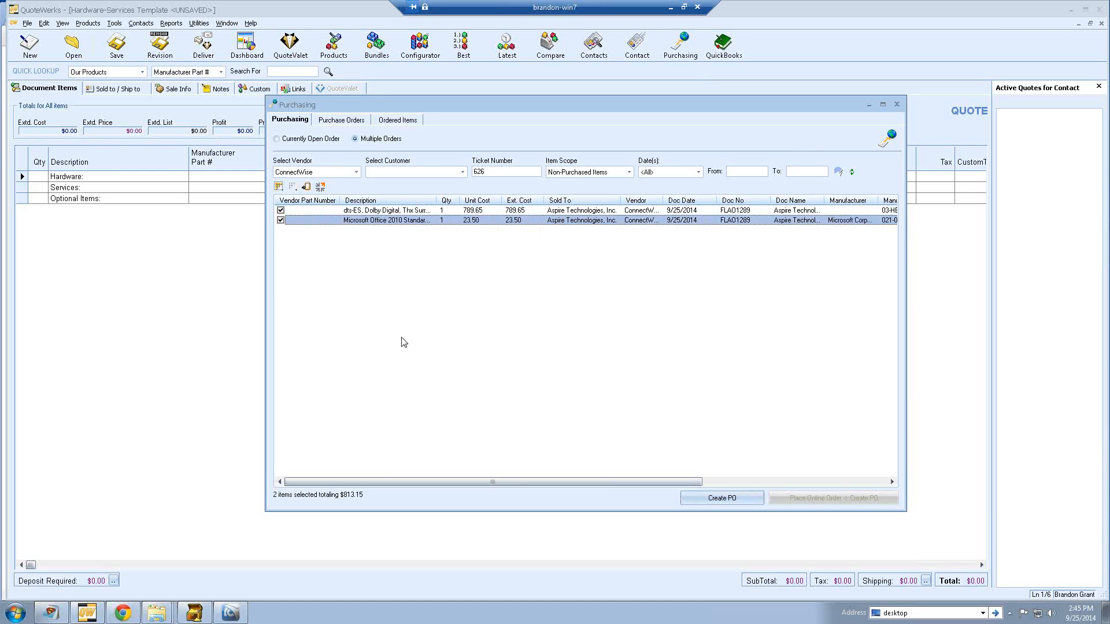
pyautogui.click(699, 498)
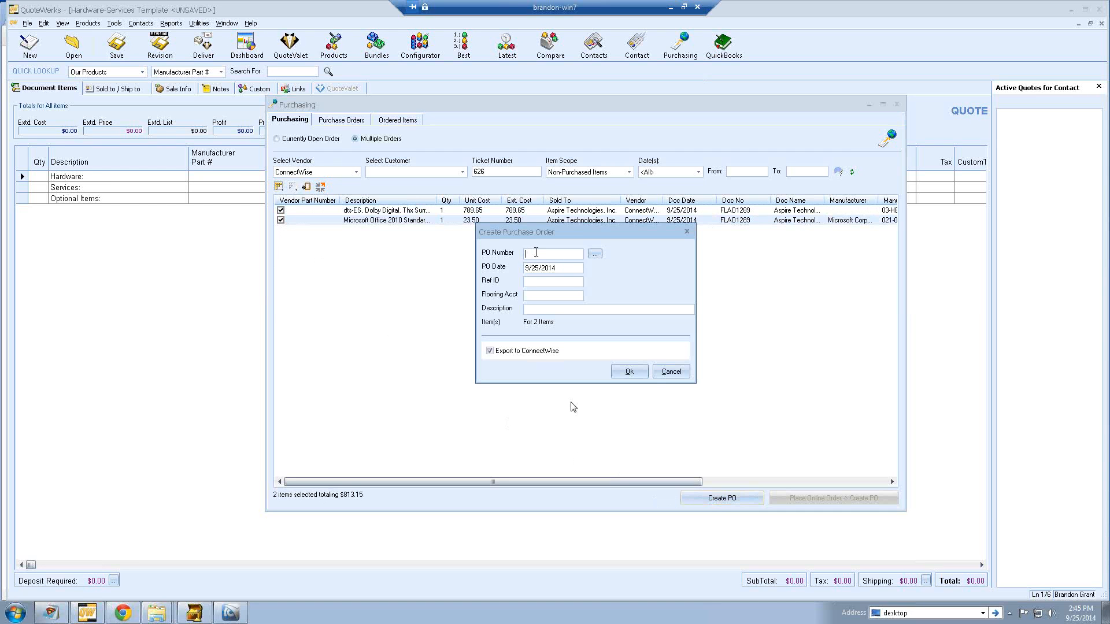
# - Assign PO number 14-1065, keeping Export to ConnectWise checked
pyautogui.click(594, 254)
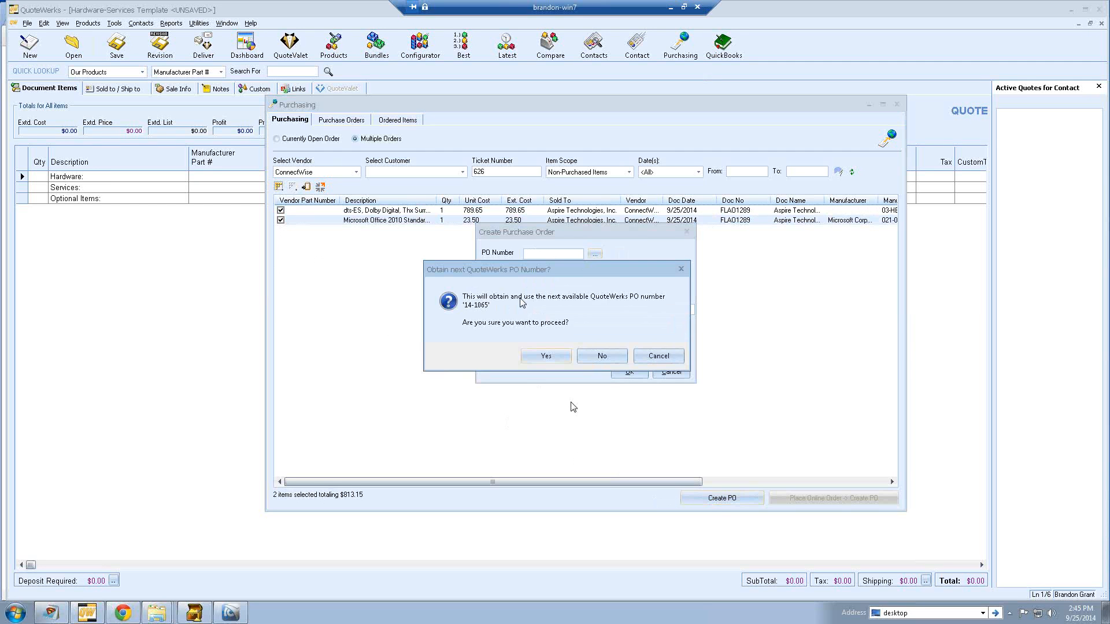
pyautogui.click(537, 356)
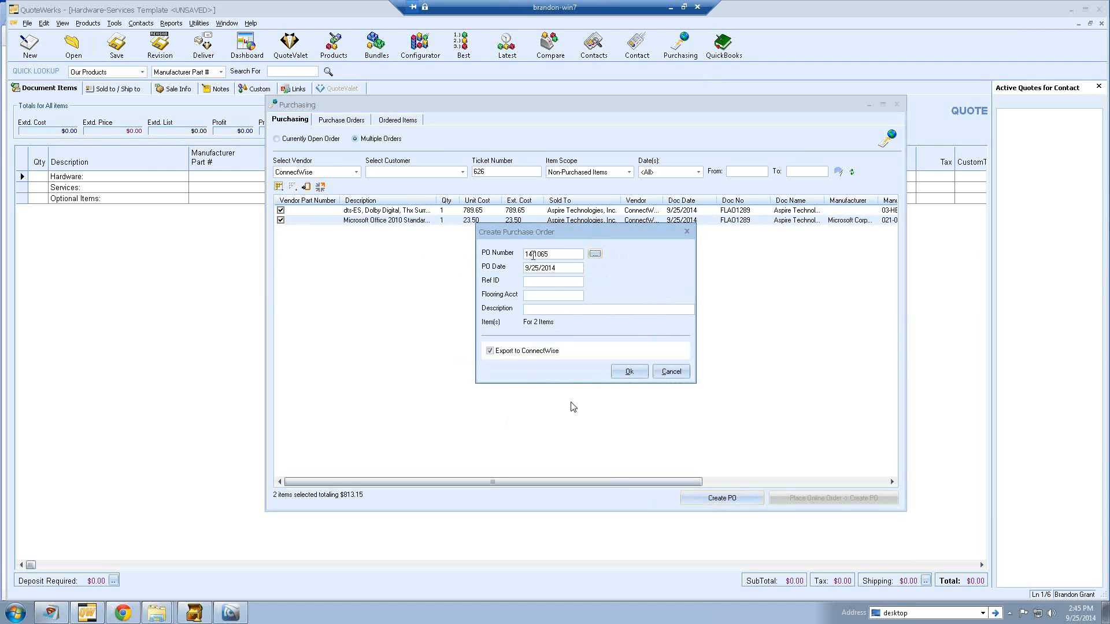
pyautogui.moveTo(532, 255); pyautogui.dragTo(535, 249)
pyautogui.click(559, 268)
pyautogui.click(492, 353)
pyautogui.click(490, 351)
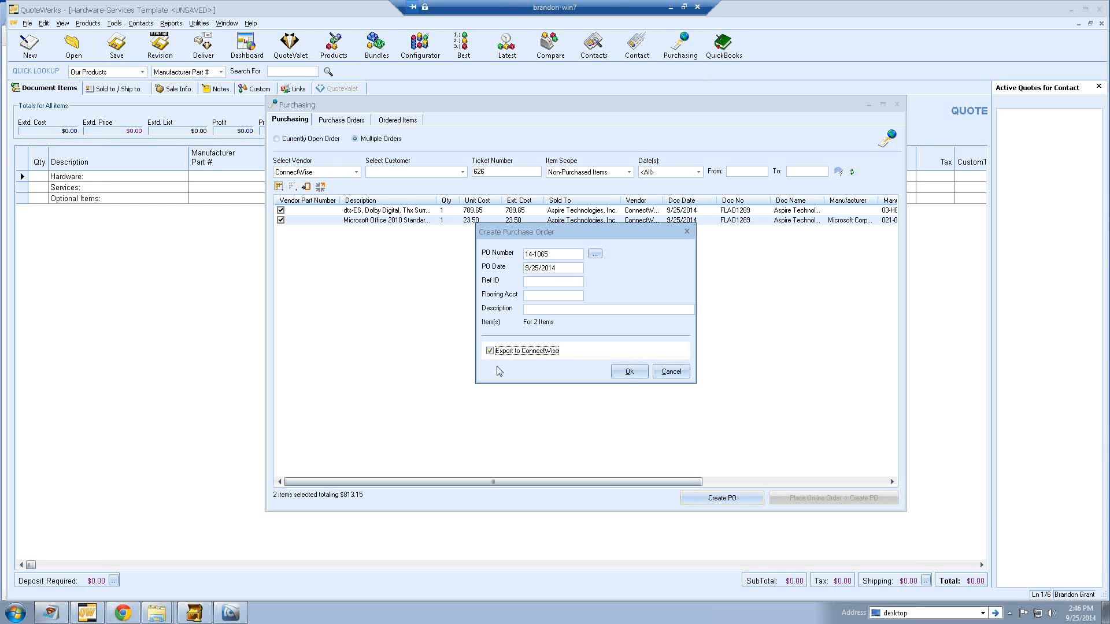
# - Confirm the PO with the first ConnectWise contact and its Main address as vendor
pyautogui.click(627, 373)
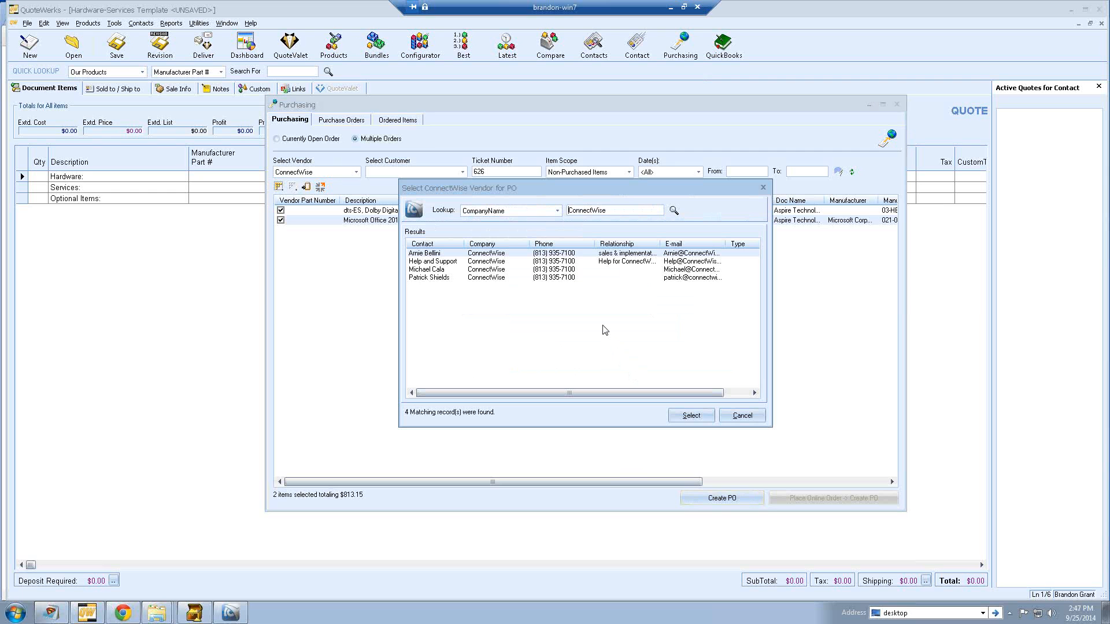
pyautogui.click(562, 254)
pyautogui.click(681, 415)
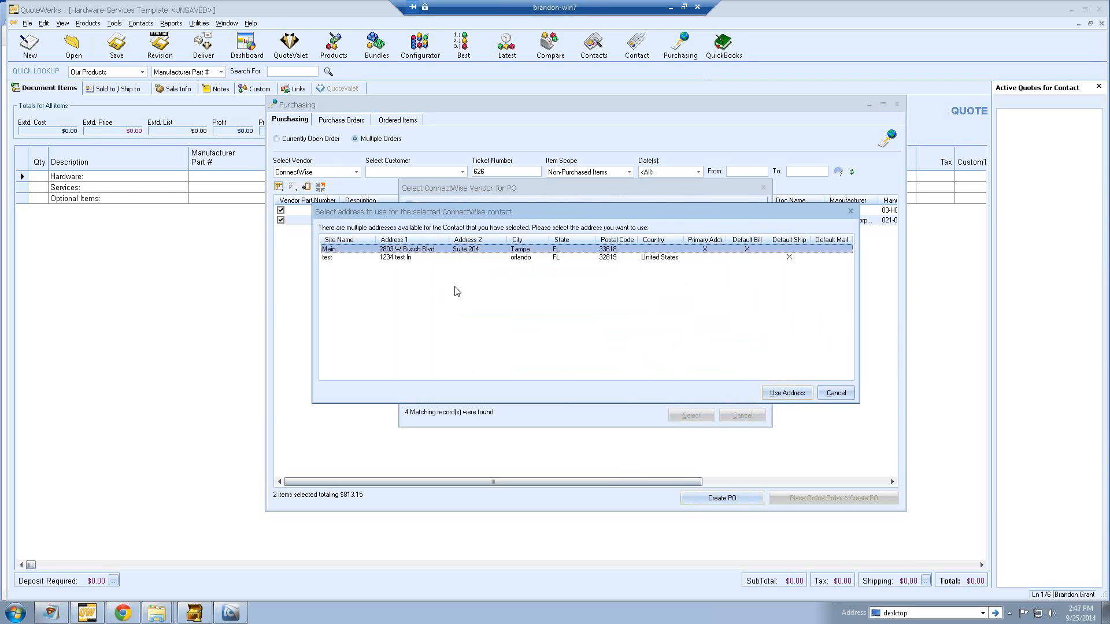
pyautogui.click(767, 394)
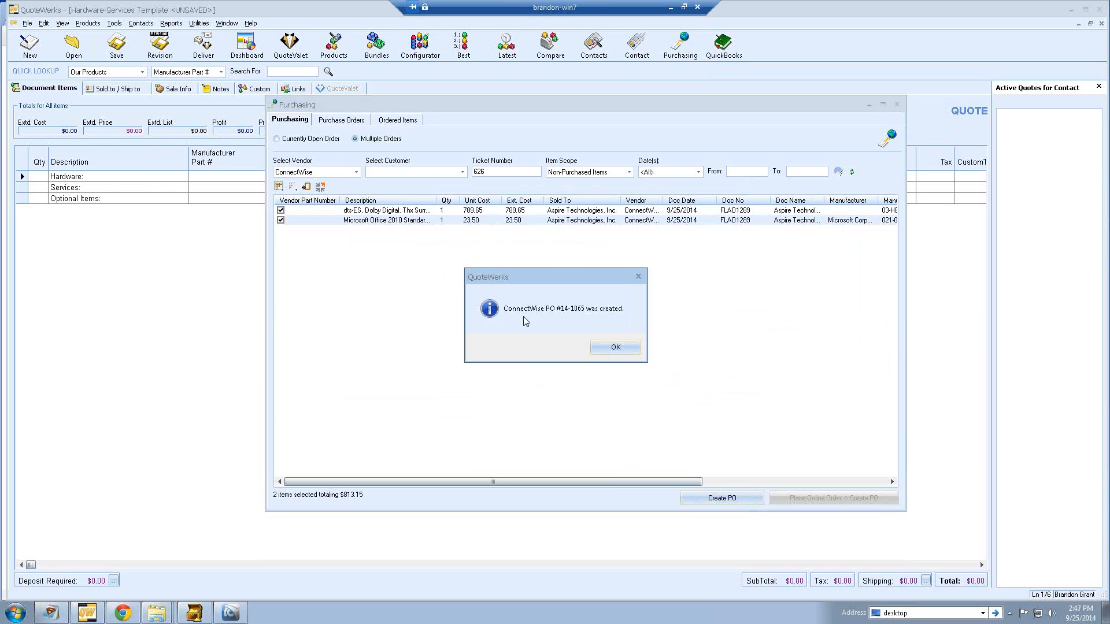
pyautogui.click(616, 347)
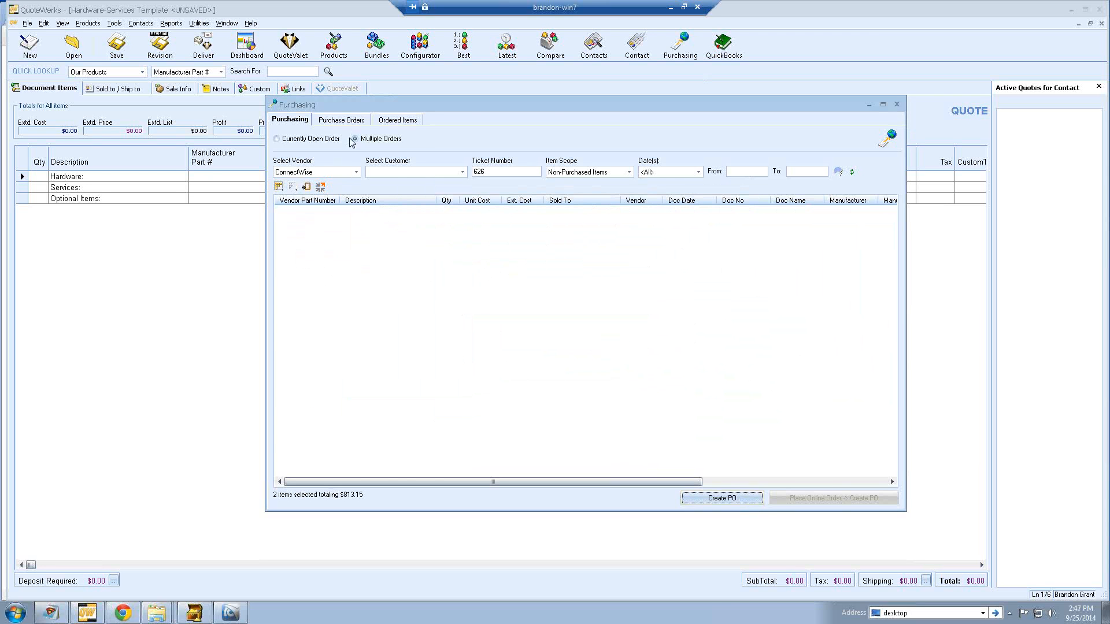
# - List today's purchase orders and show PO 14-1065's items in a wider window
pyautogui.click(341, 120)
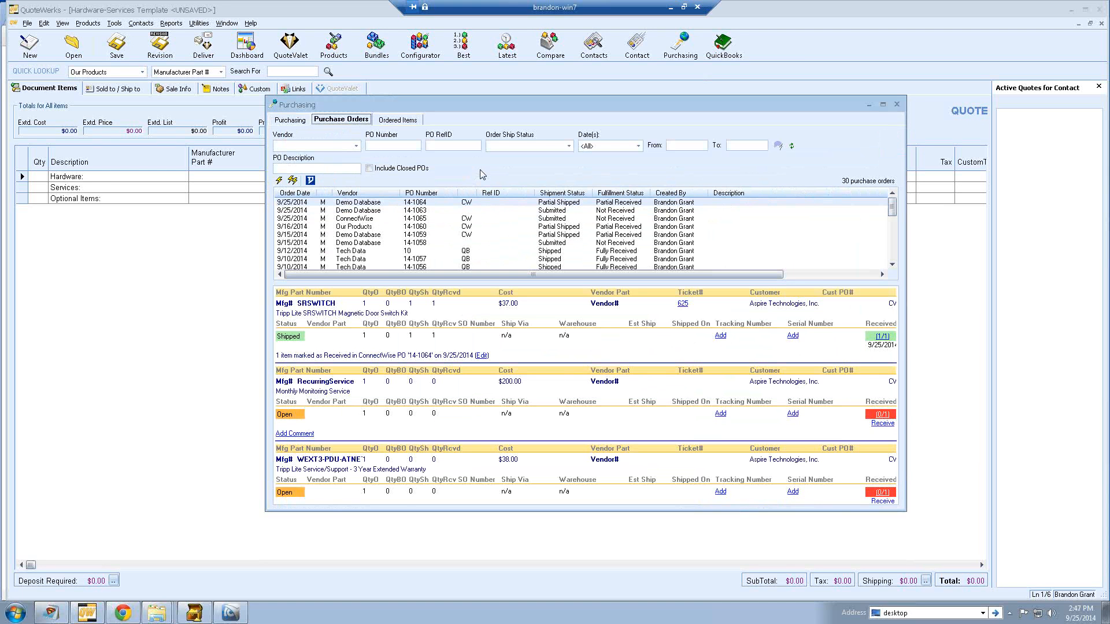
pyautogui.click(634, 147)
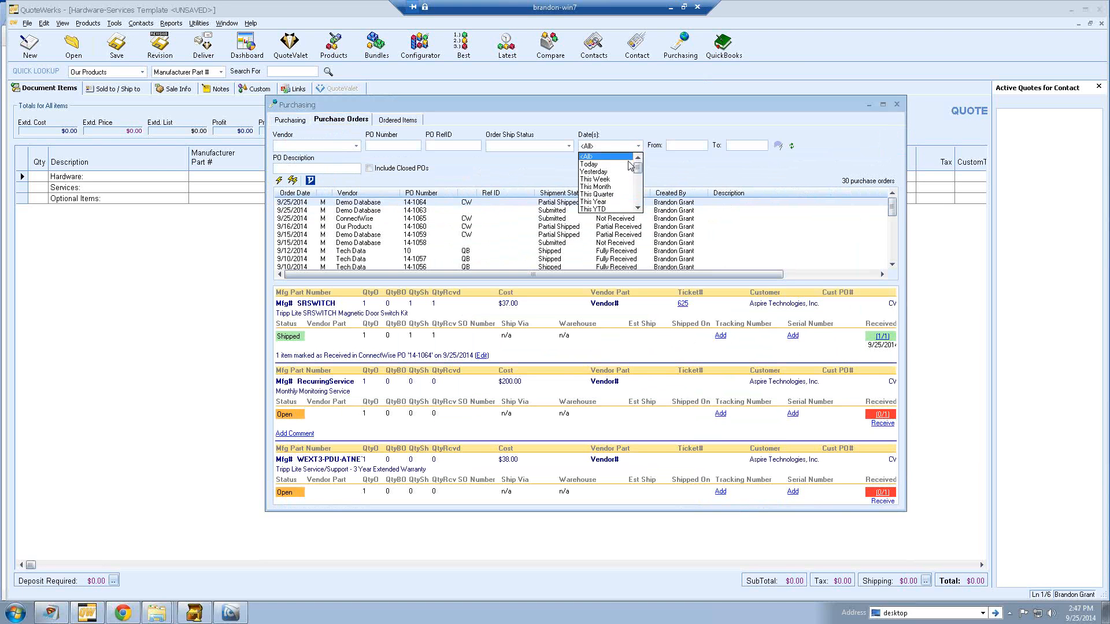
pyautogui.click(589, 164)
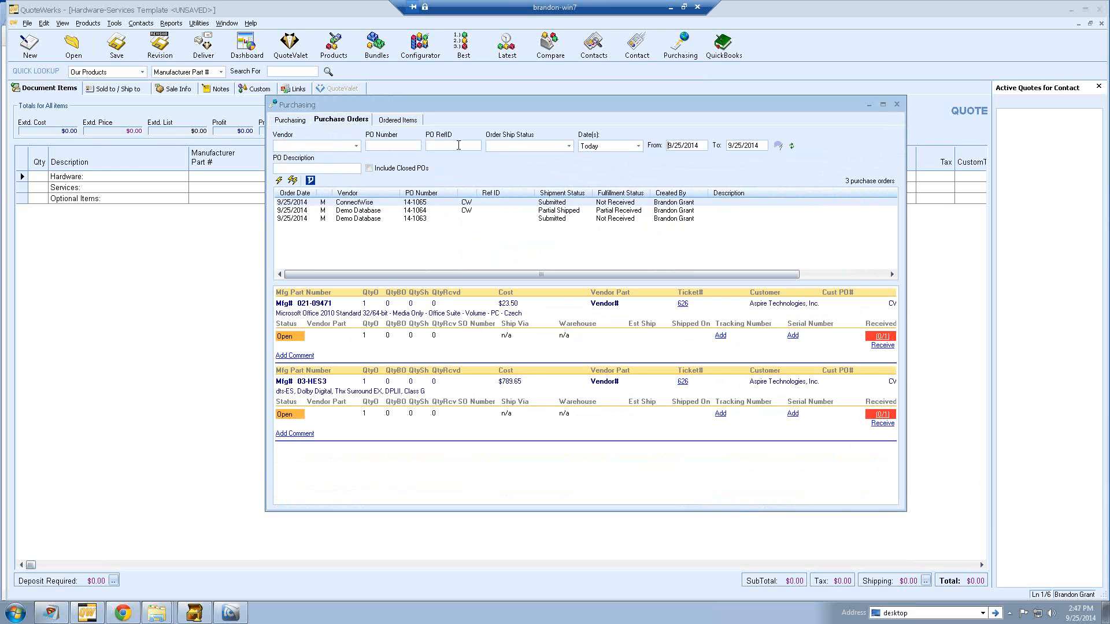
pyautogui.click(522, 149)
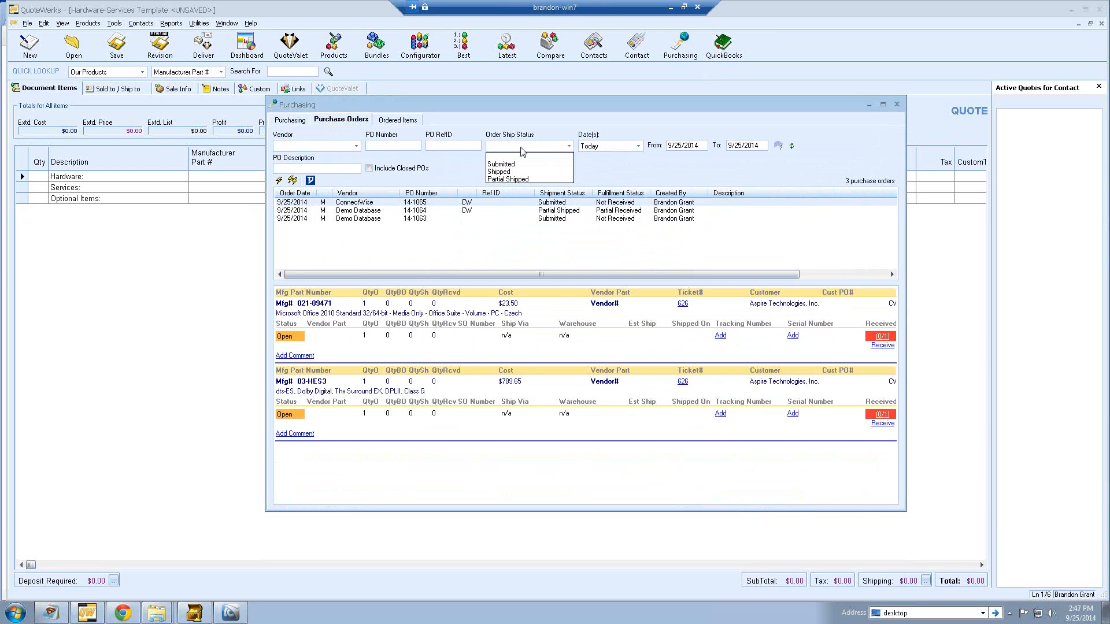
pyautogui.click(522, 149)
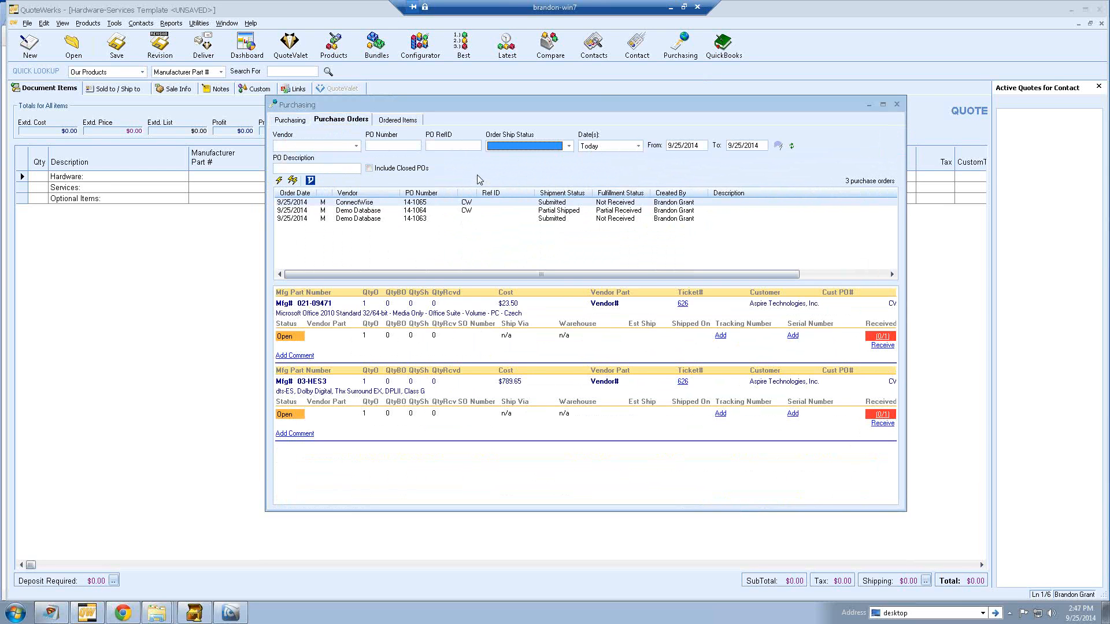
pyautogui.click(450, 204)
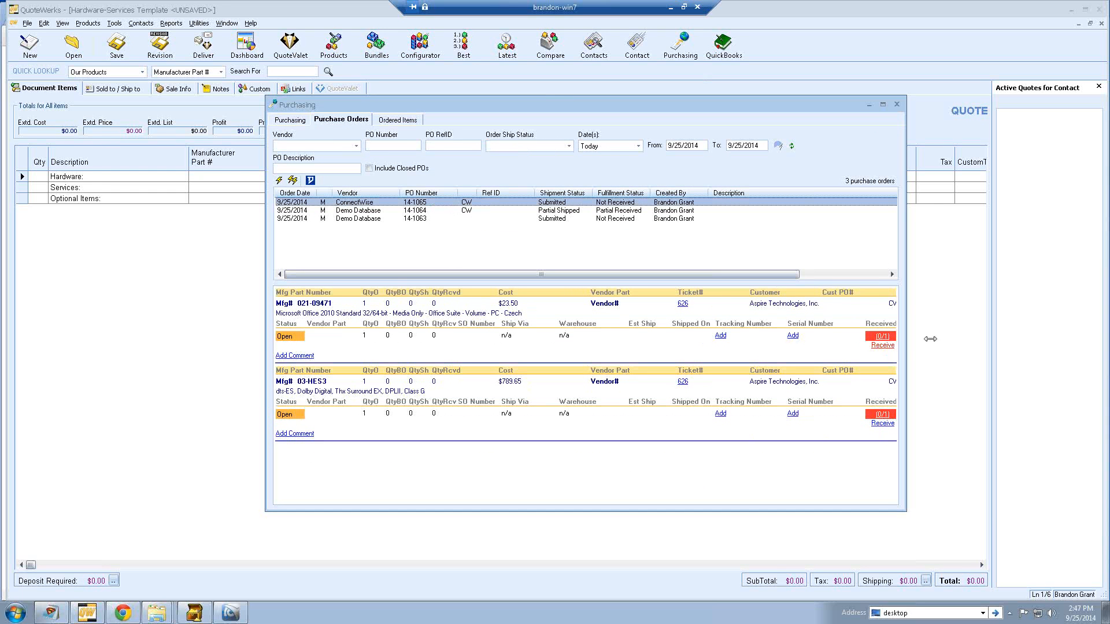
pyautogui.moveTo(905, 342); pyautogui.dragTo(947, 345)
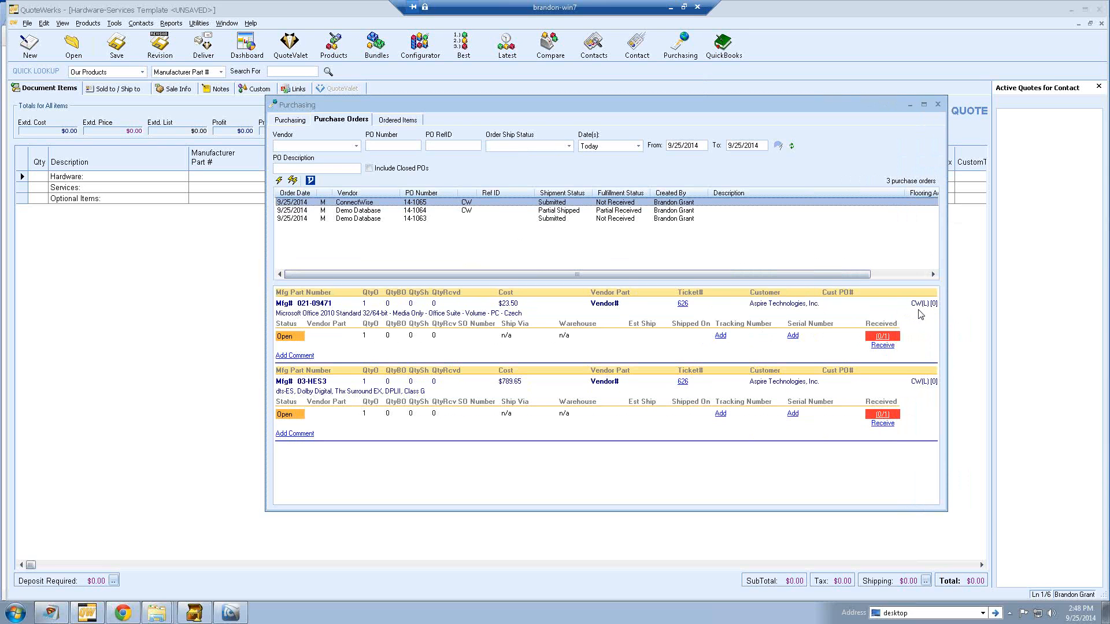
pyautogui.moveTo(928, 310)
pyautogui.click(720, 336)
pyautogui.click(581, 326)
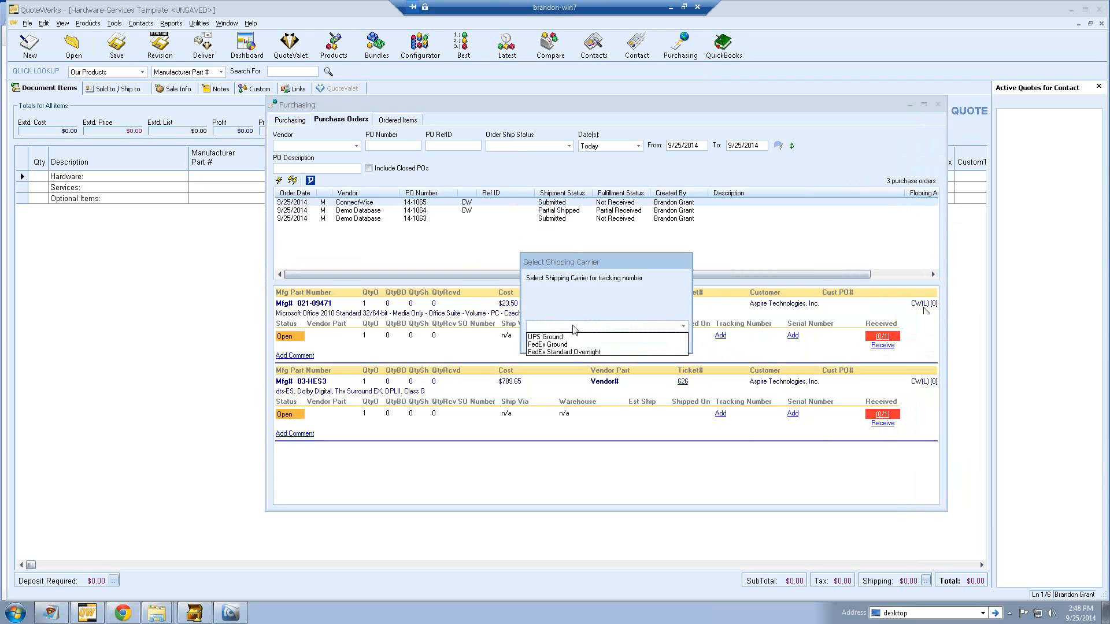
pyautogui.click(571, 345)
pyautogui.click(627, 341)
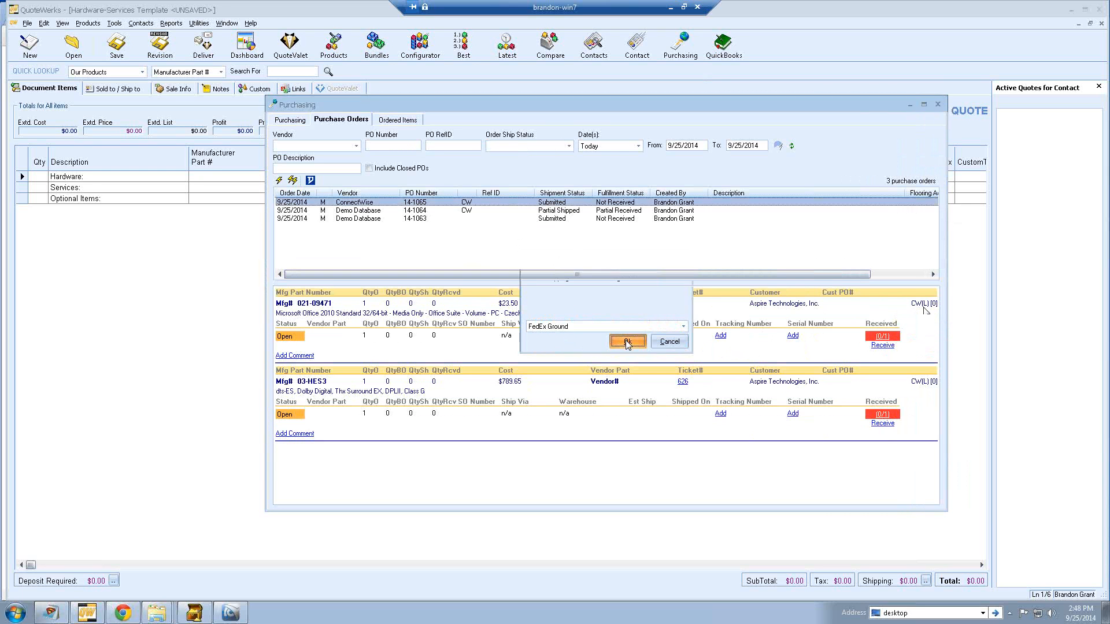
pyautogui.write('49845616')
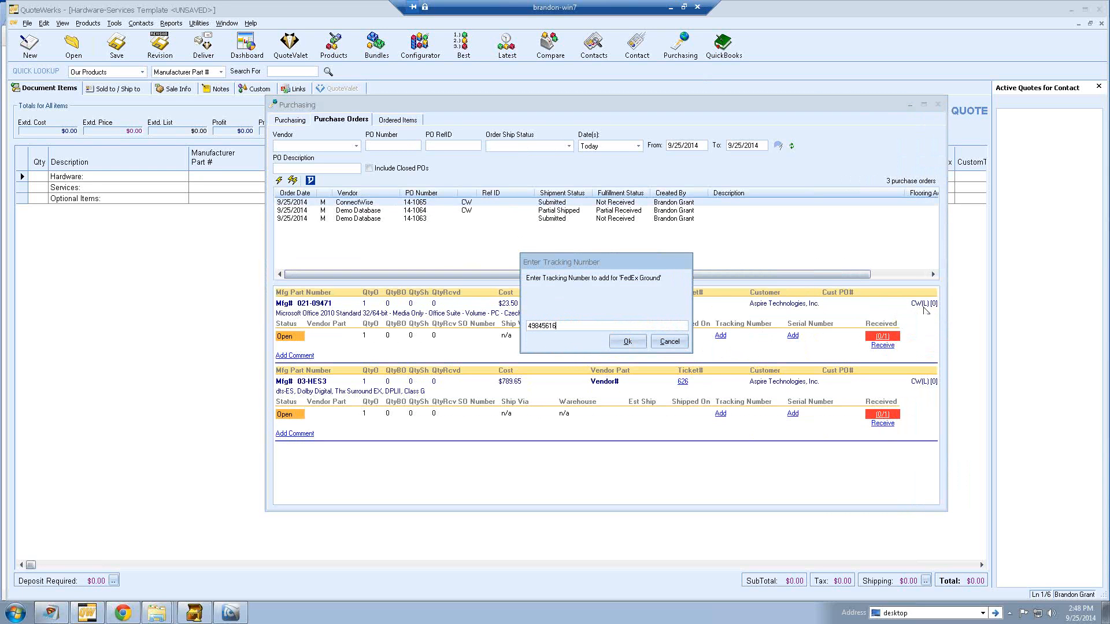
pyautogui.click(627, 342)
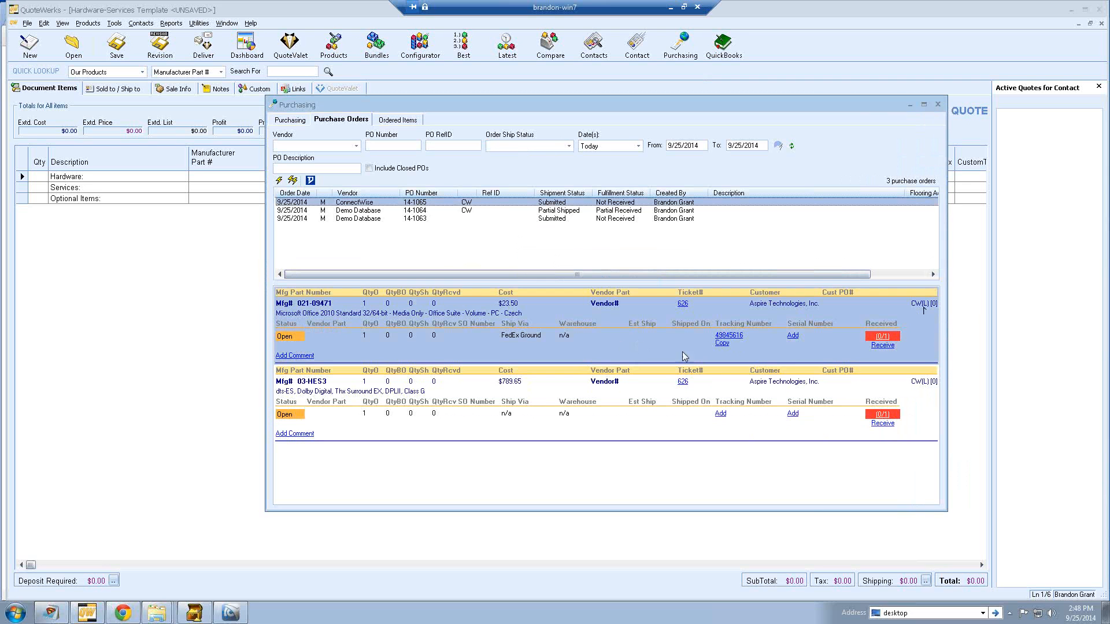
pyautogui.click(793, 336)
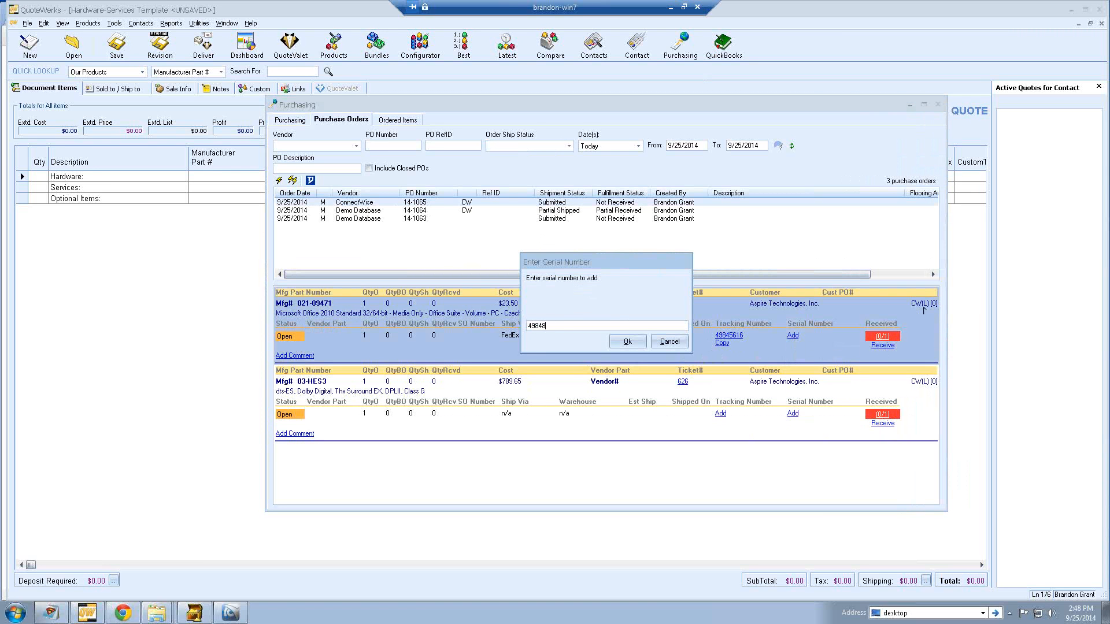
pyautogui.click(626, 342)
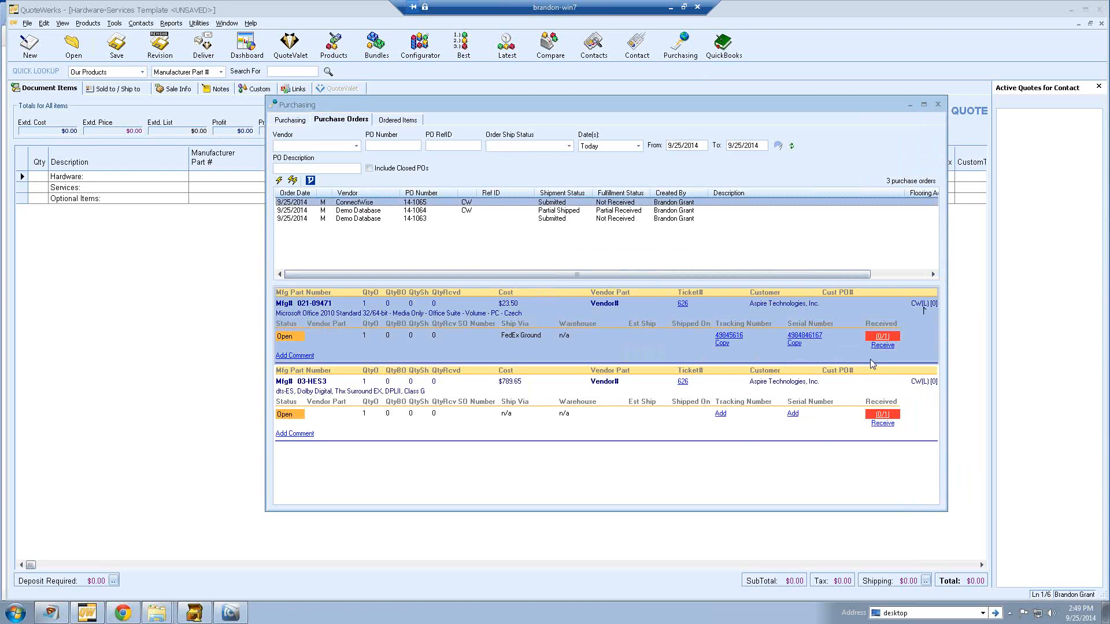
pyautogui.click(883, 345)
pyautogui.click(580, 327)
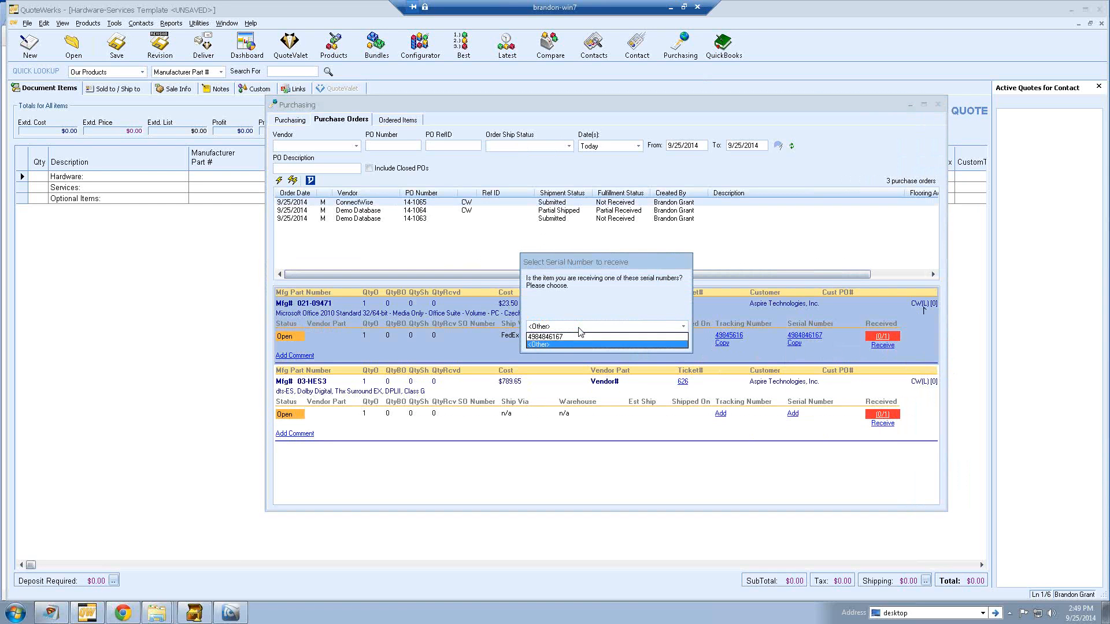
pyautogui.click(579, 336)
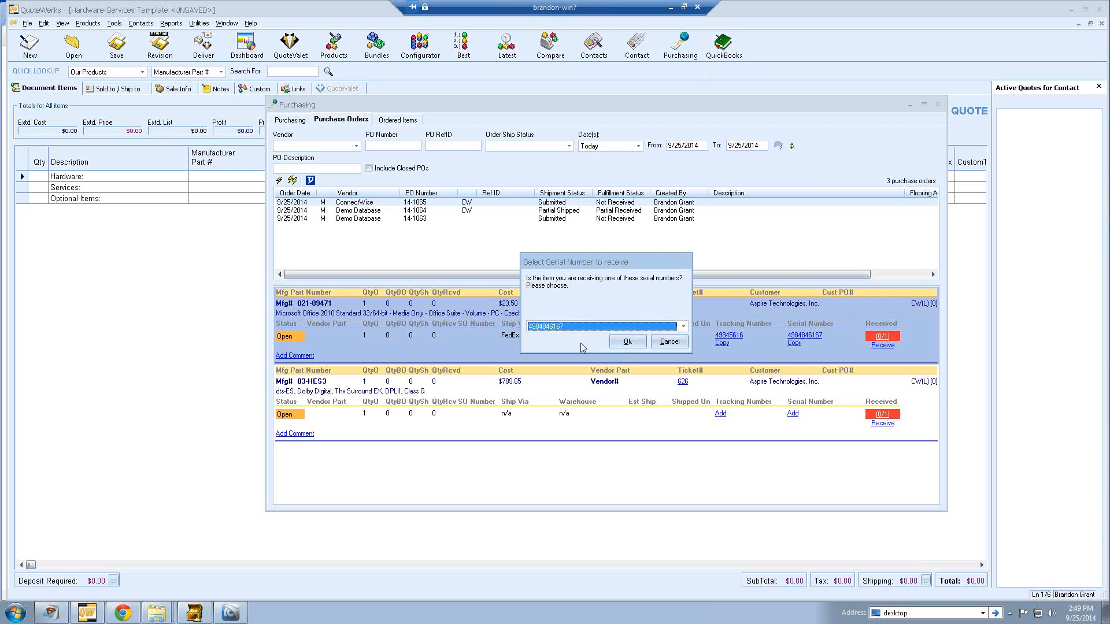
pyautogui.click(627, 341)
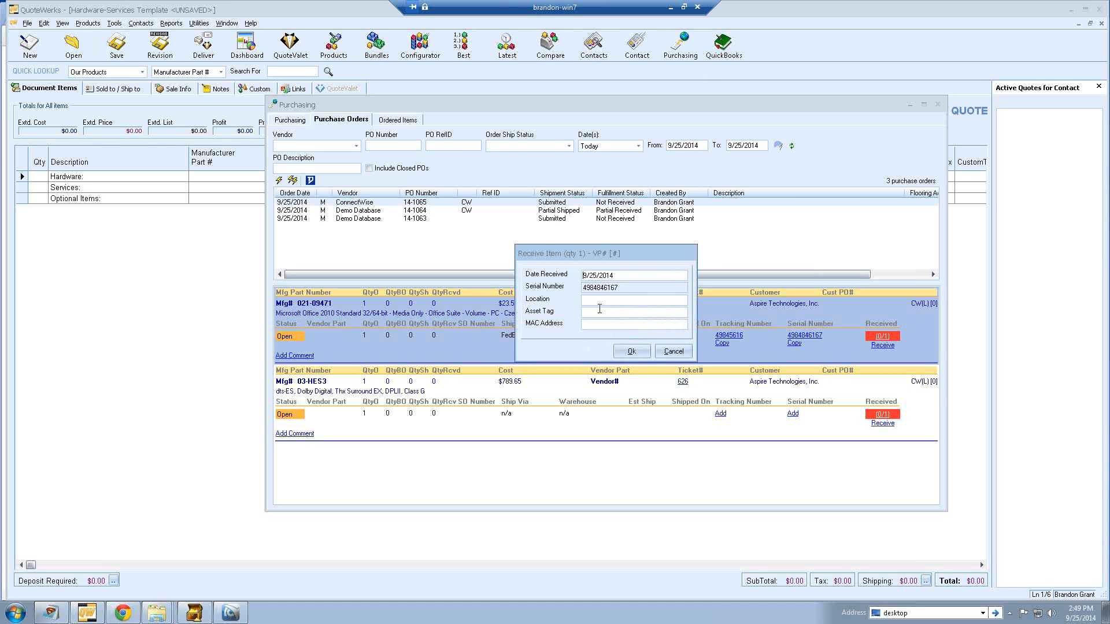
pyautogui.moveTo(625, 286); pyautogui.dragTo(577, 289)
pyautogui.click(630, 351)
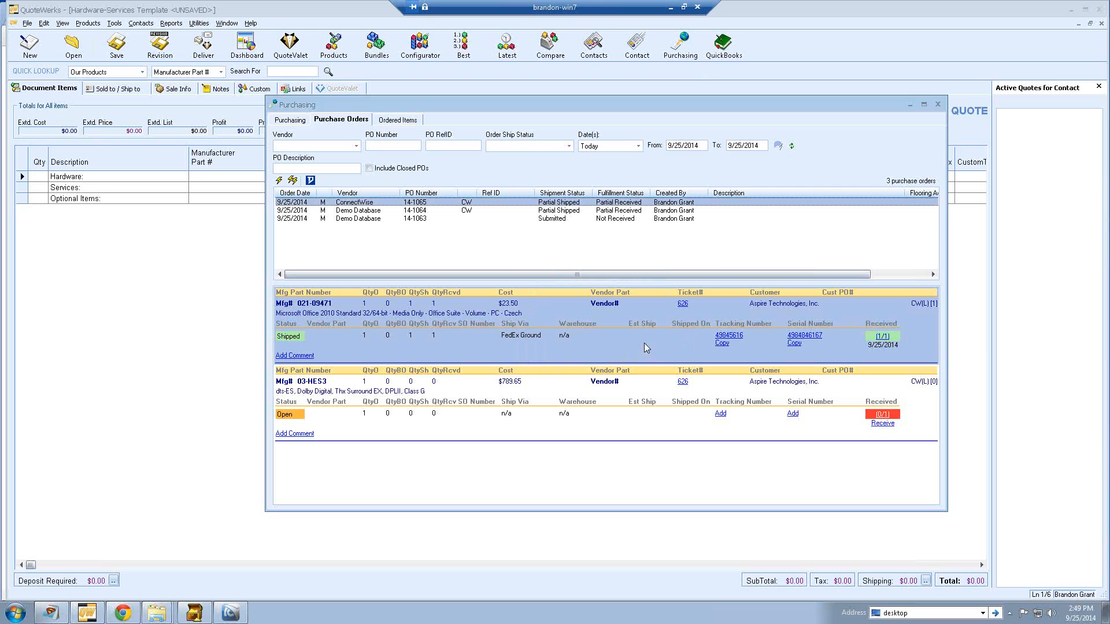
# - Post the received 021-09471 item against the ConnectWise PO item
pyautogui.rightClick(909, 332)
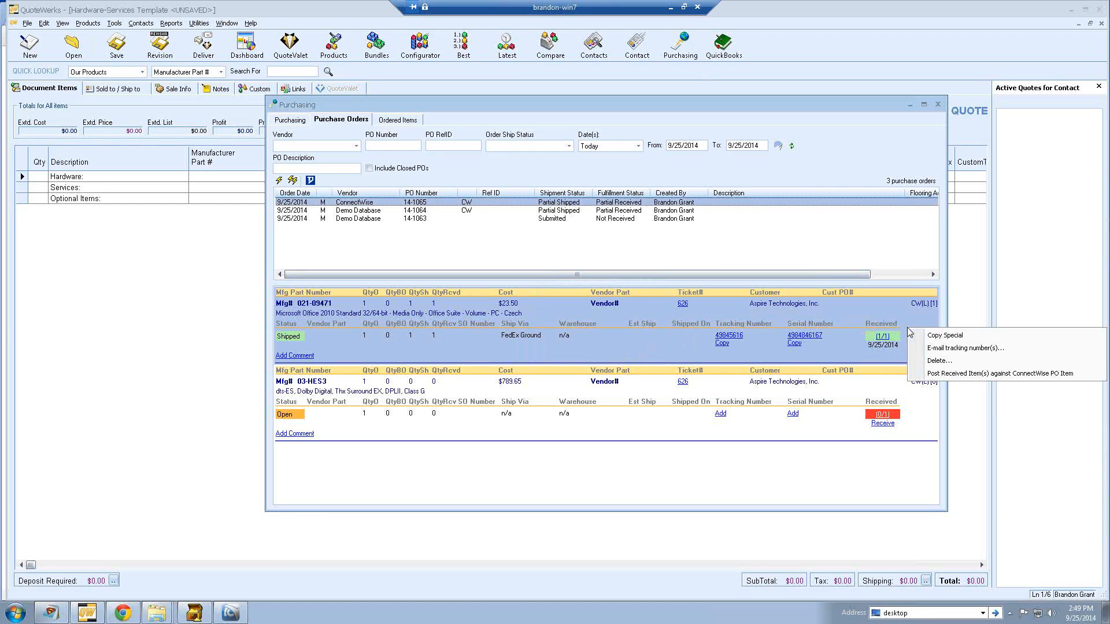
pyautogui.click(920, 376)
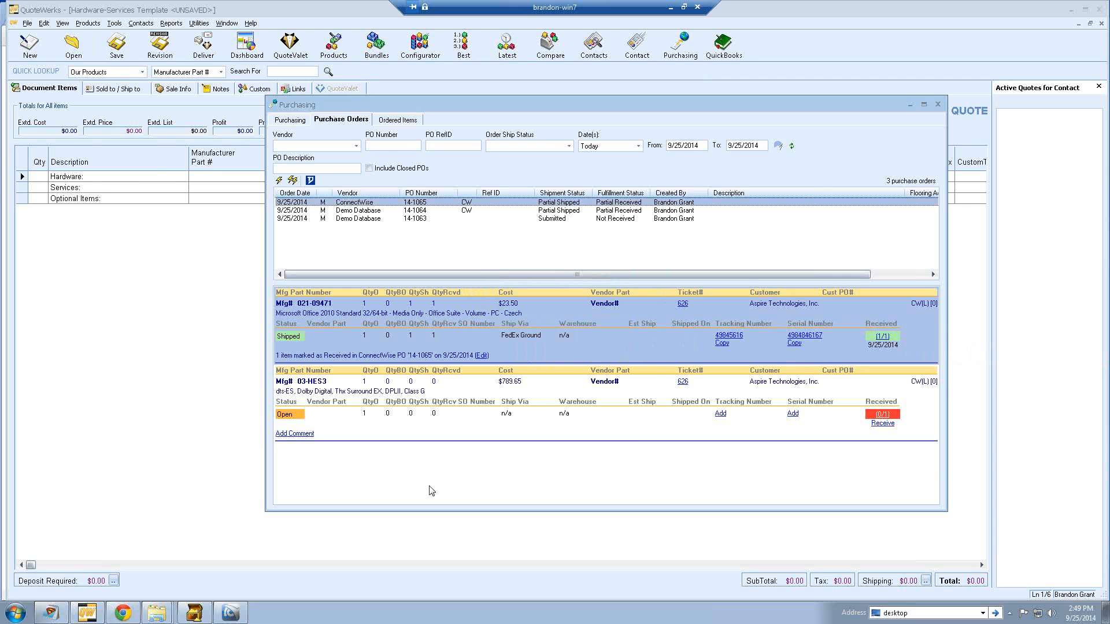
pyautogui.click(238, 616)
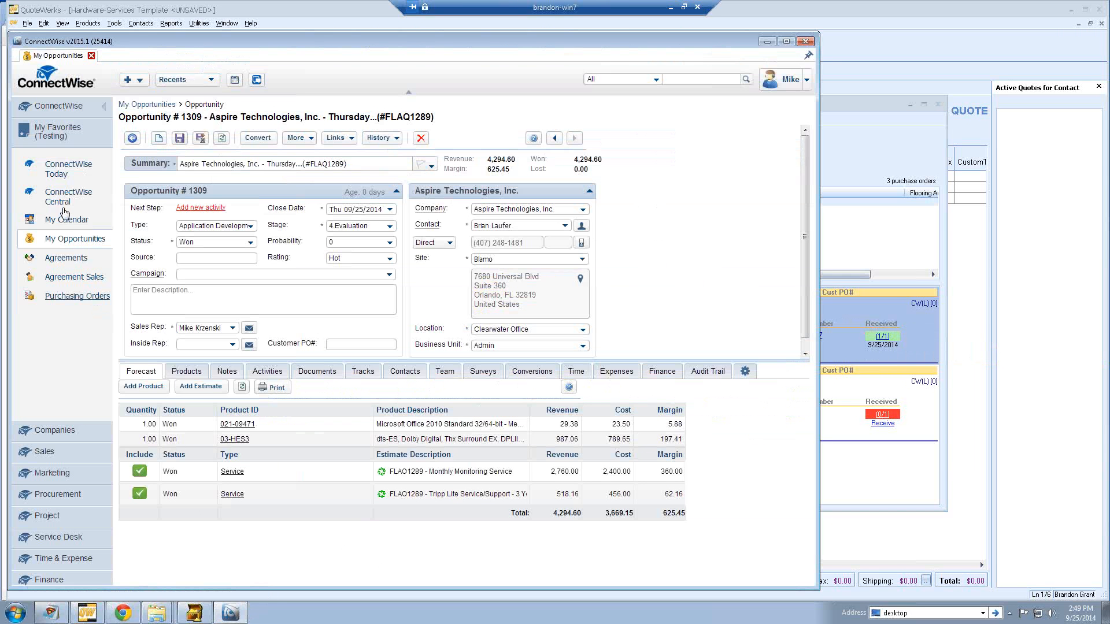
# - In ConnectWise, filter purchase orders to today and view PO 14-1065's product lines
pyautogui.click(73, 296)
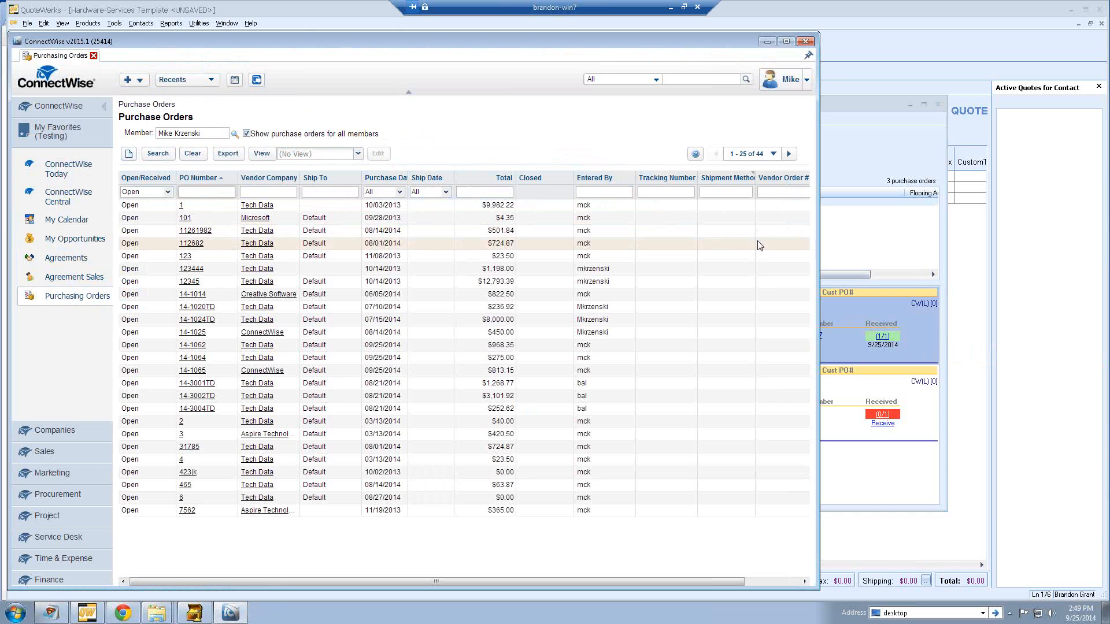
pyautogui.click(399, 192)
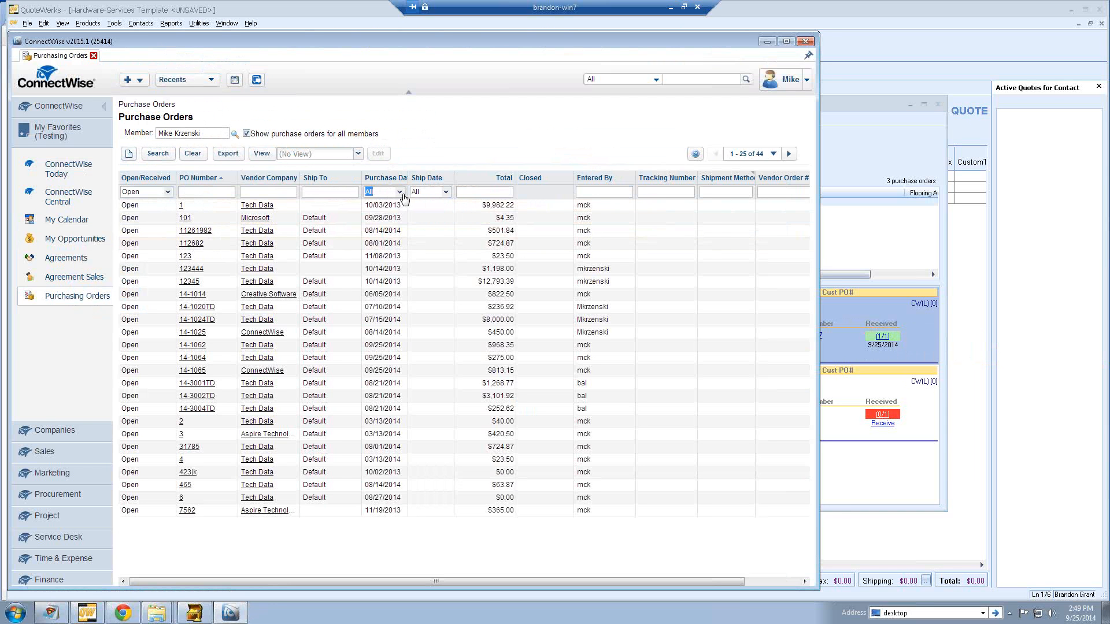
pyautogui.click(383, 230)
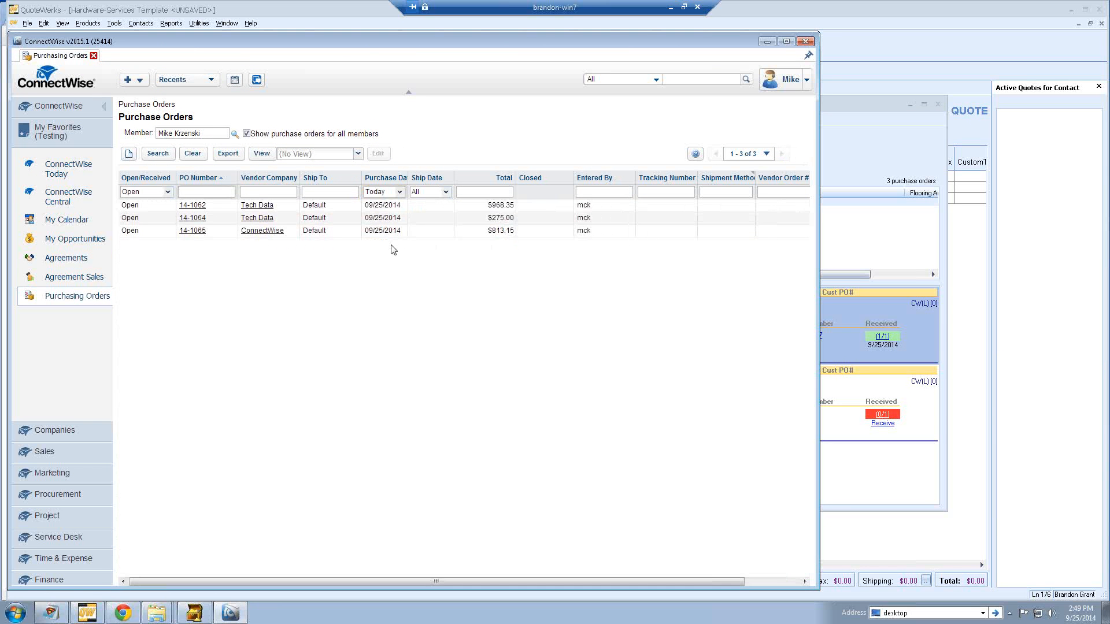
pyautogui.click(192, 232)
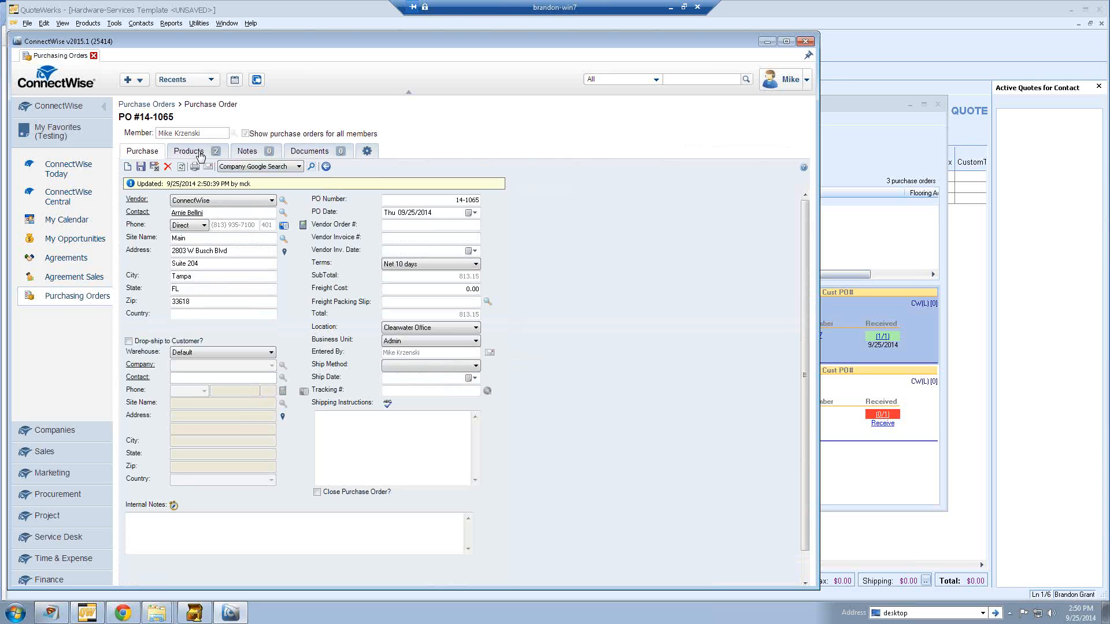
pyautogui.click(195, 152)
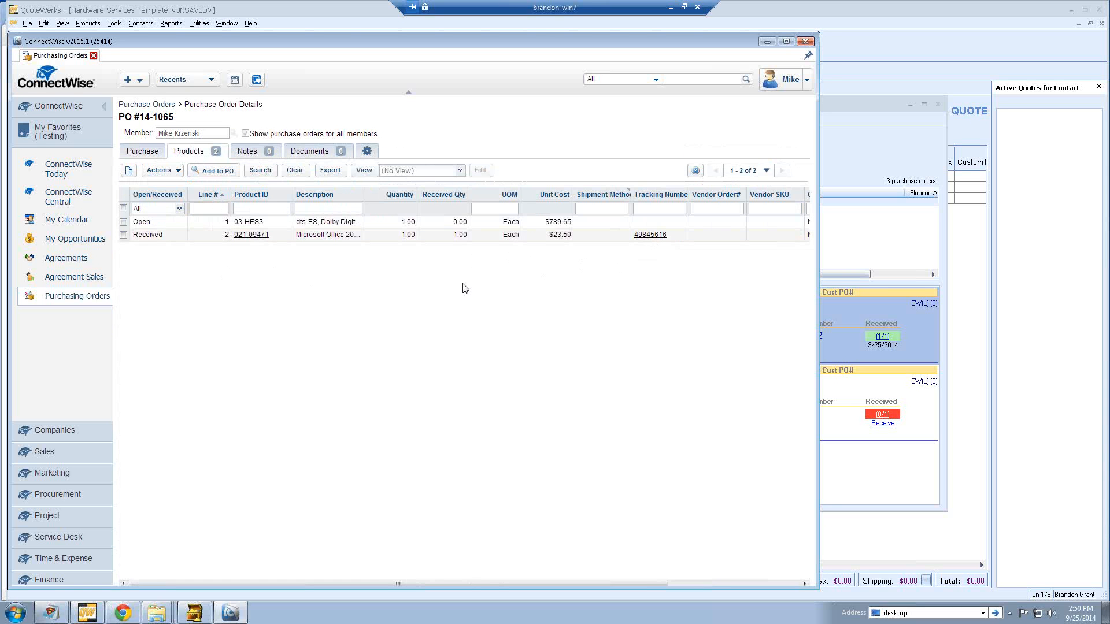
pyautogui.click(856, 165)
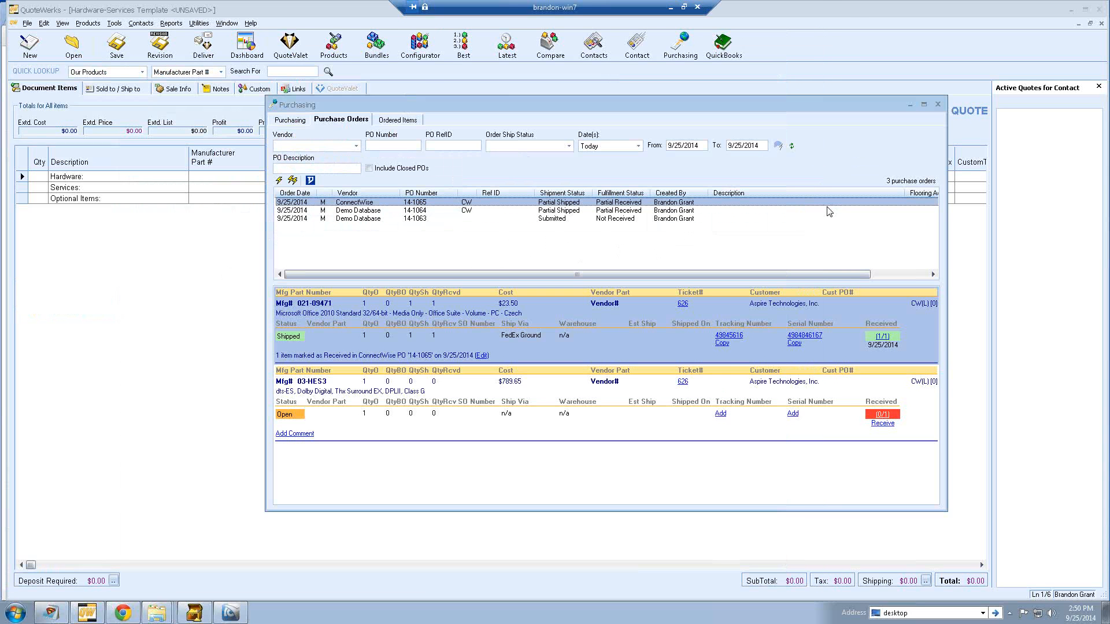
pyautogui.rightClick(563, 340)
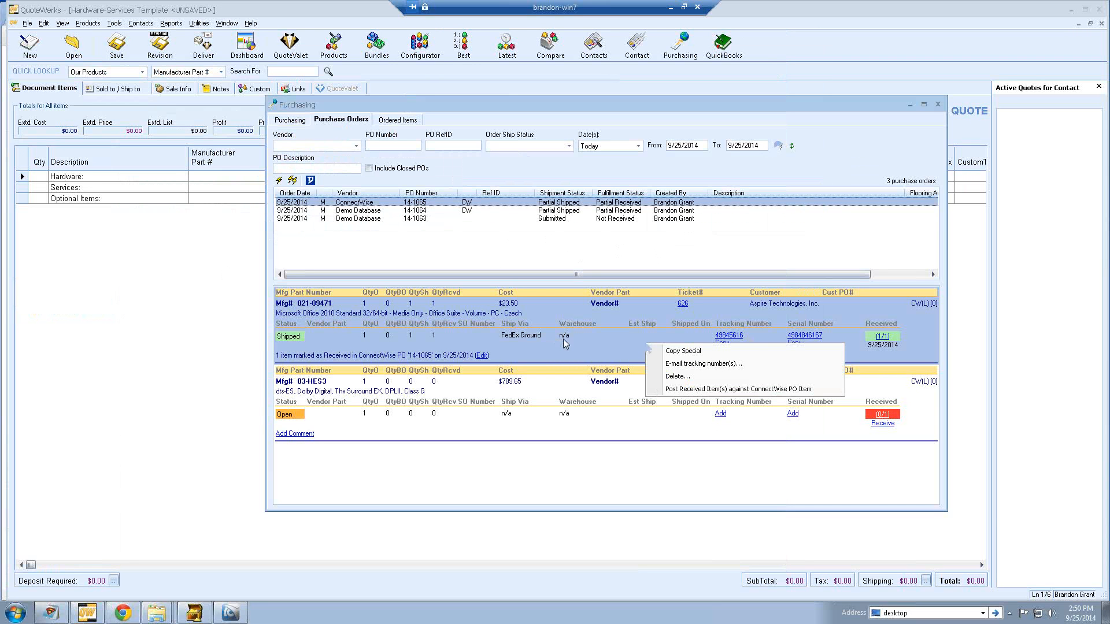
pyautogui.click(673, 365)
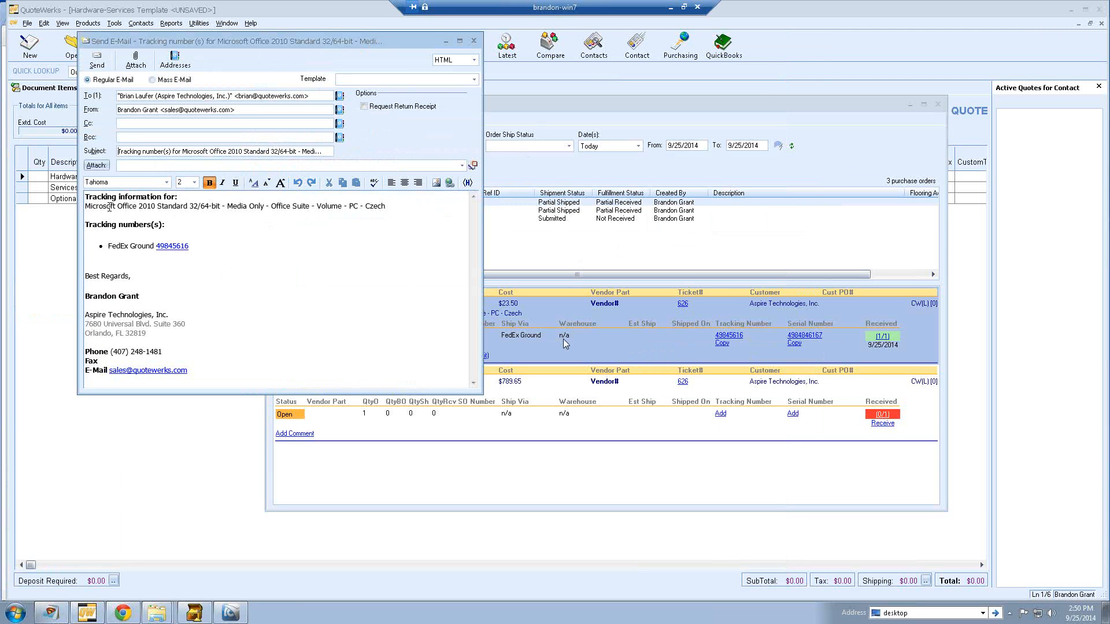
pyautogui.moveTo(86, 207); pyautogui.dragTo(302, 214)
pyautogui.click(252, 231)
pyautogui.moveTo(190, 245); pyautogui.dragTo(159, 243)
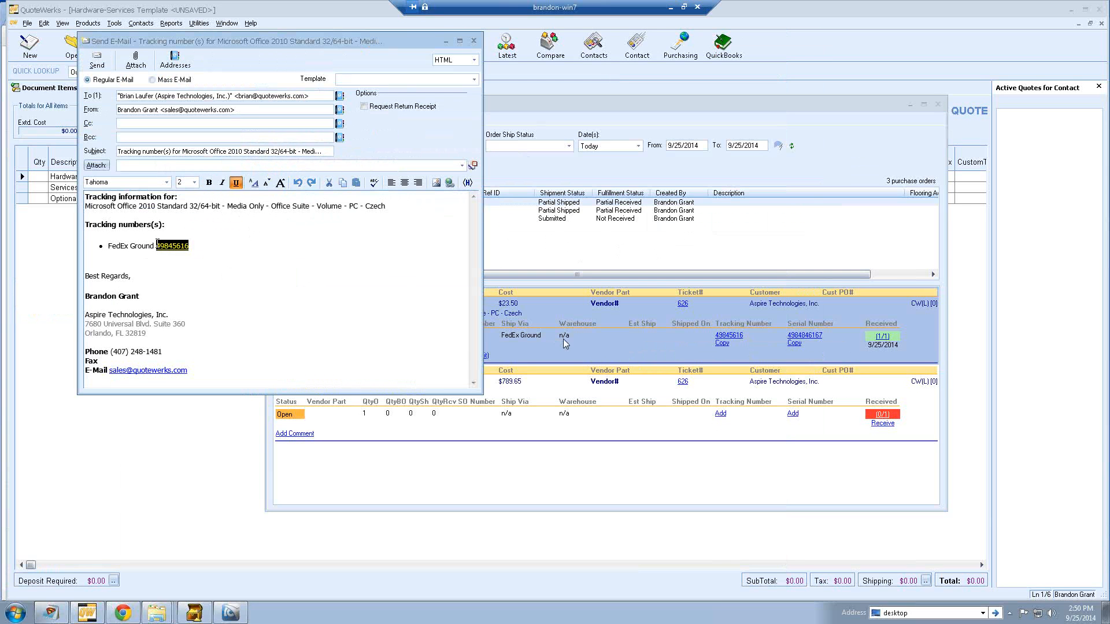
pyautogui.click(187, 233)
pyautogui.click(474, 42)
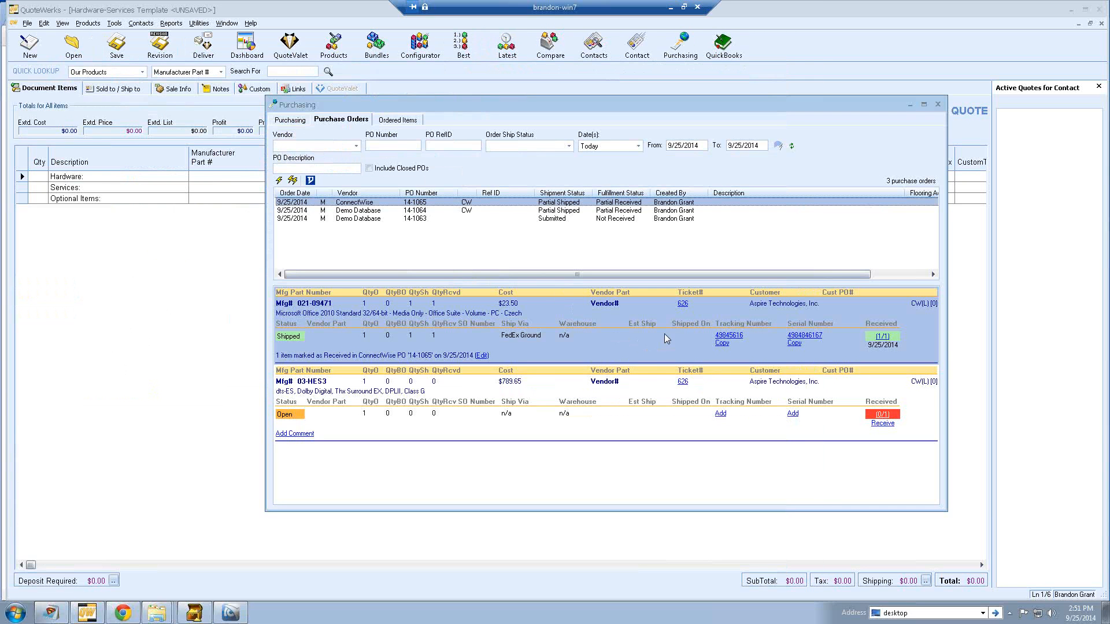
pyautogui.rightClick(664, 338)
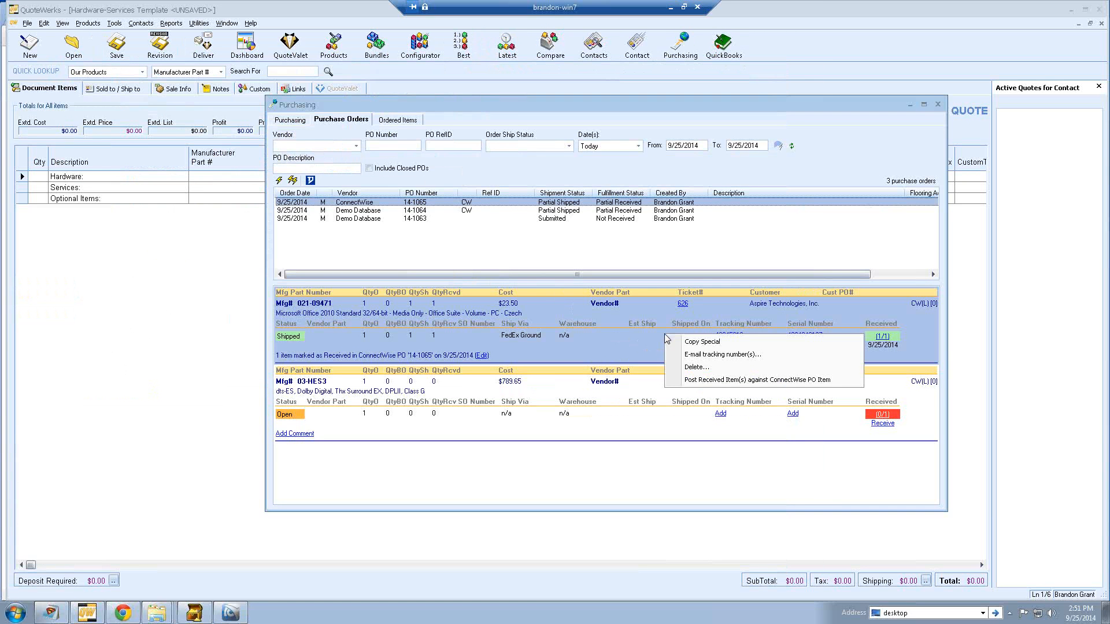
pyautogui.click(697, 342)
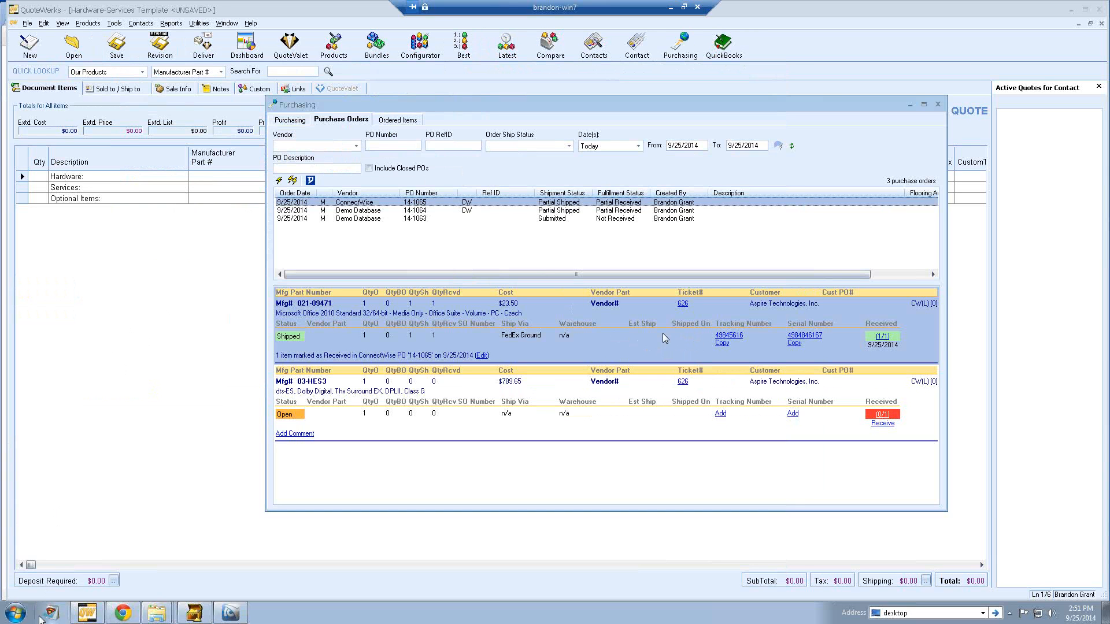
pyautogui.click(48, 615)
pyautogui.hotkey('ctrl', 'v')
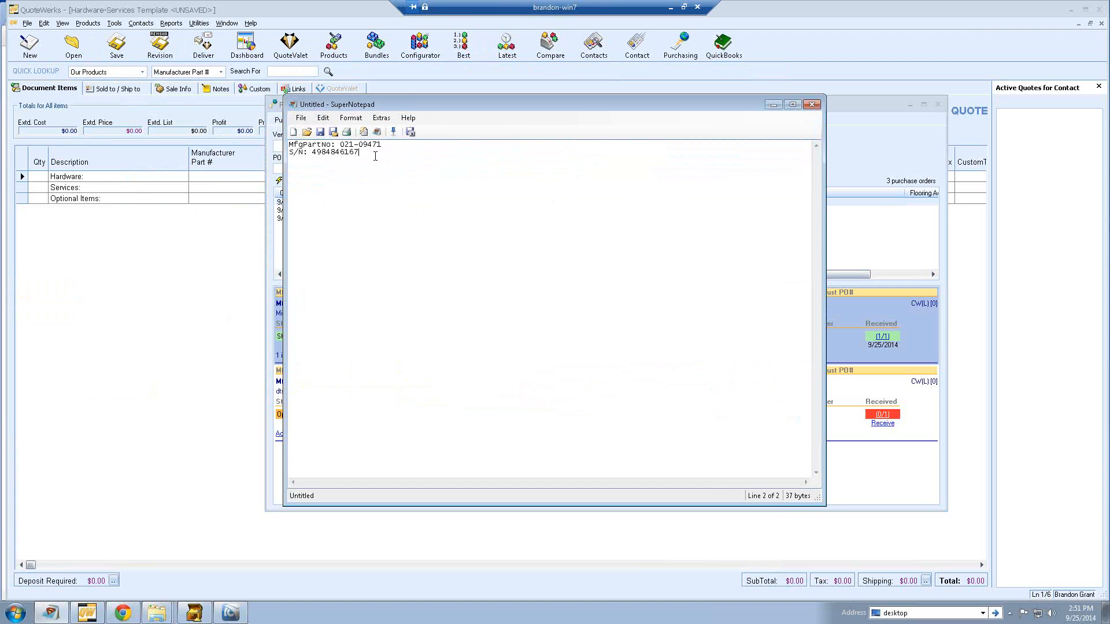
pyautogui.moveTo(438, 105); pyautogui.dragTo(250, 92)
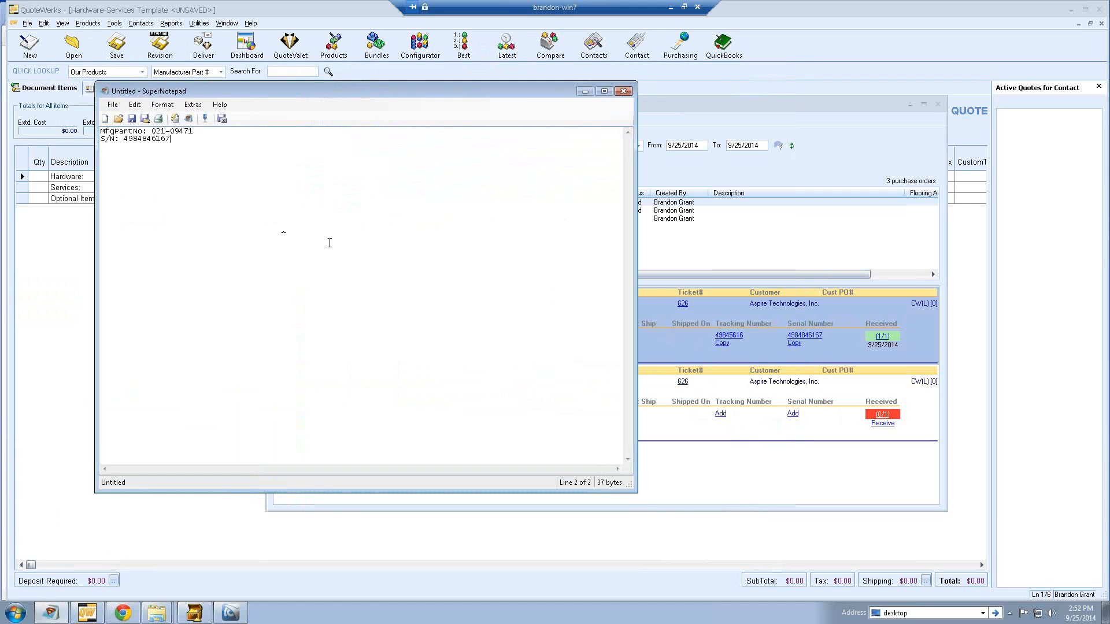
pyautogui.click(755, 174)
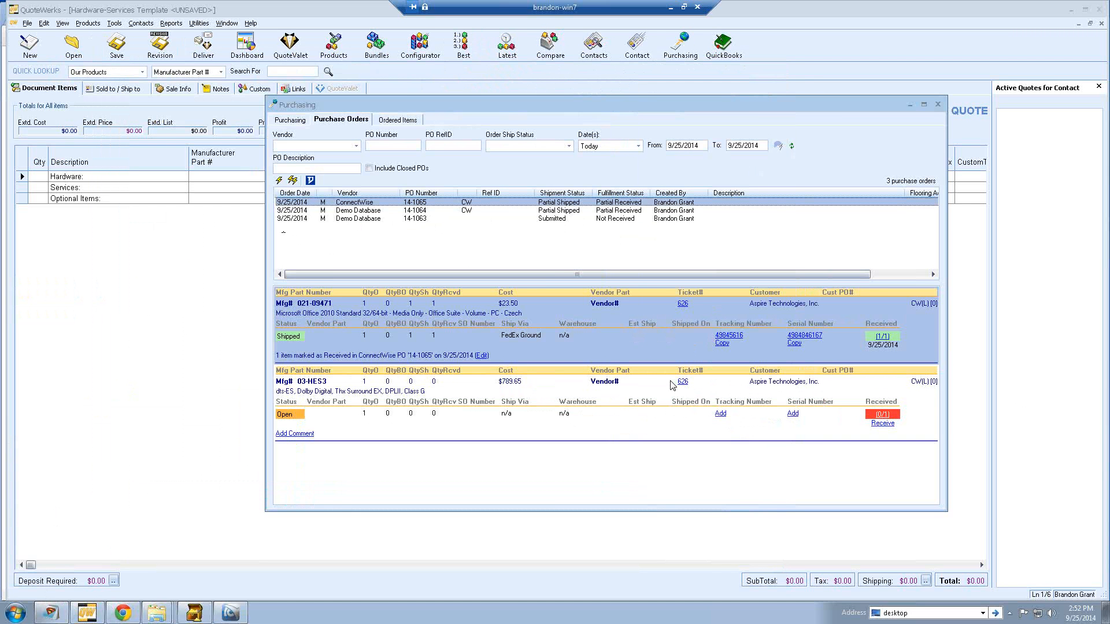
# - Receive the 03-HES3 item on PO 14-1065
pyautogui.rightClick(583, 203)
pyautogui.click(584, 212)
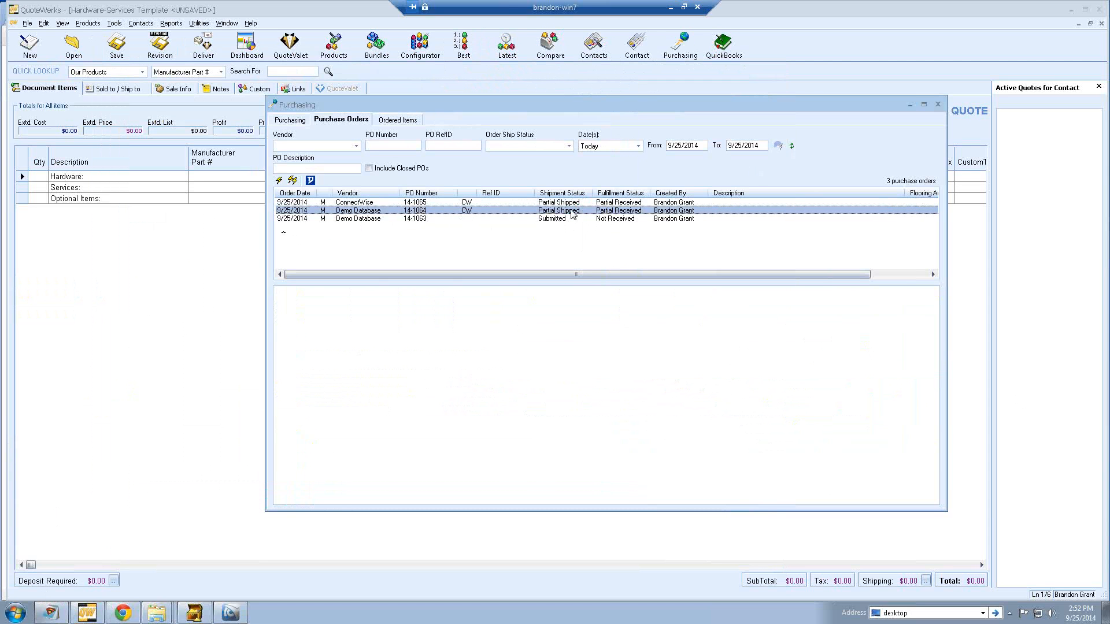
pyautogui.click(617, 204)
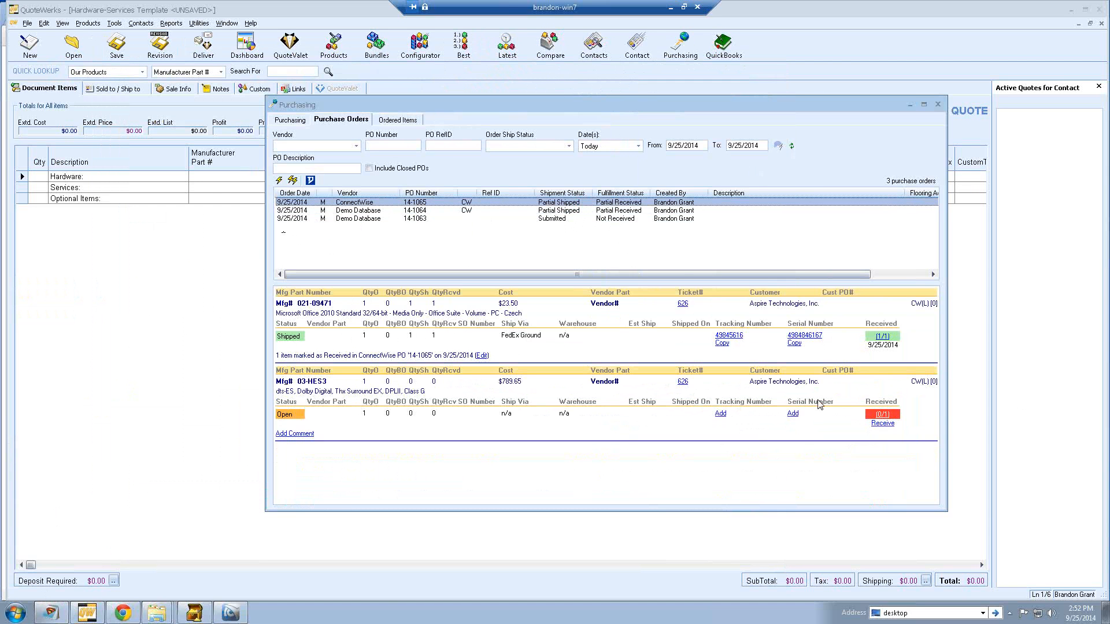
pyautogui.click(882, 423)
pyautogui.click(631, 351)
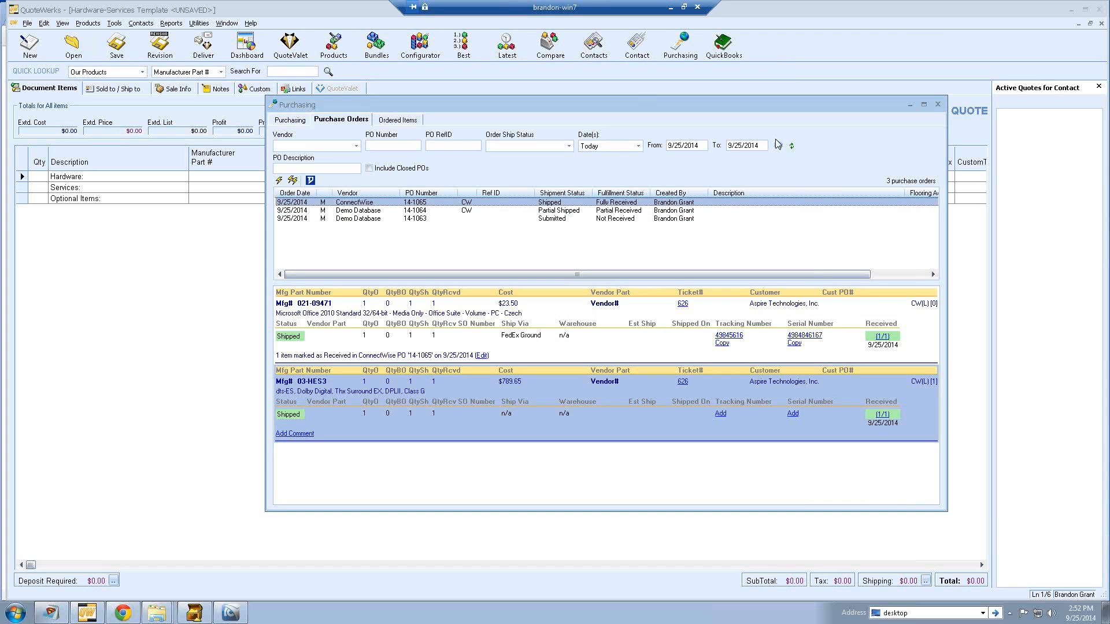
# - Close PO 14-1065 with the default closing date and refresh the purchase order list
pyautogui.click(630, 210)
pyautogui.rightClick(614, 204)
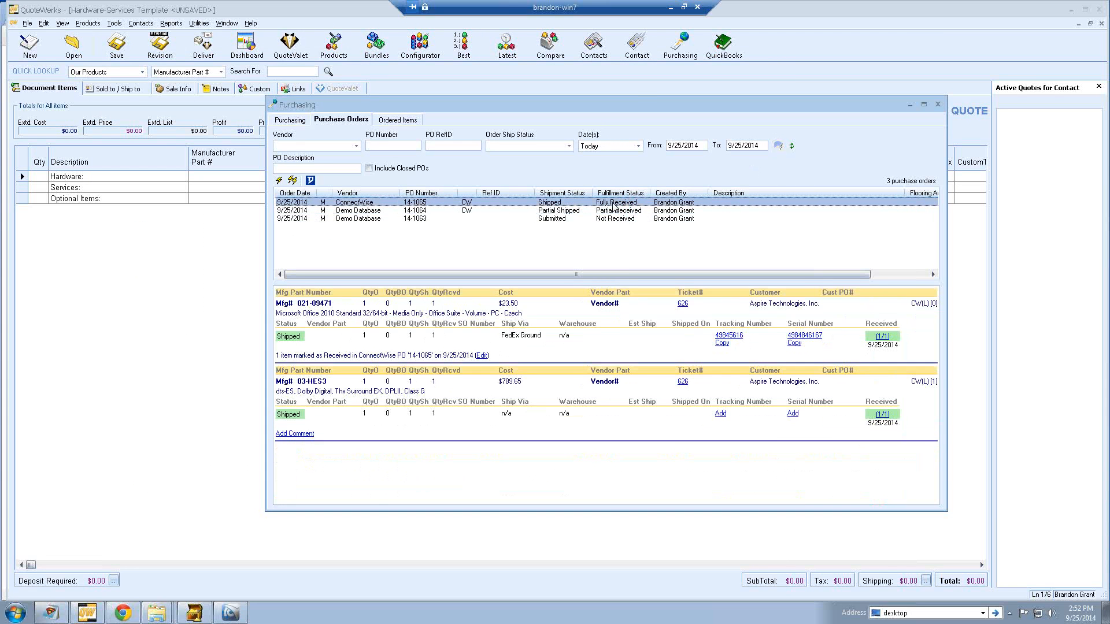
pyautogui.click(631, 226)
pyautogui.click(576, 352)
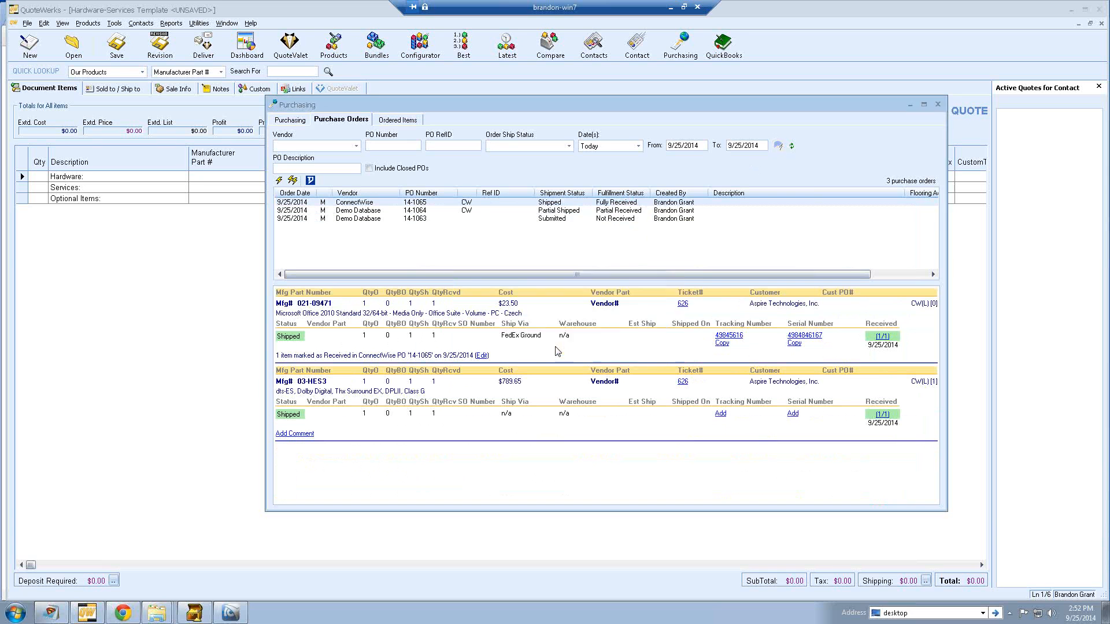
pyautogui.click(614, 393)
pyautogui.click(608, 211)
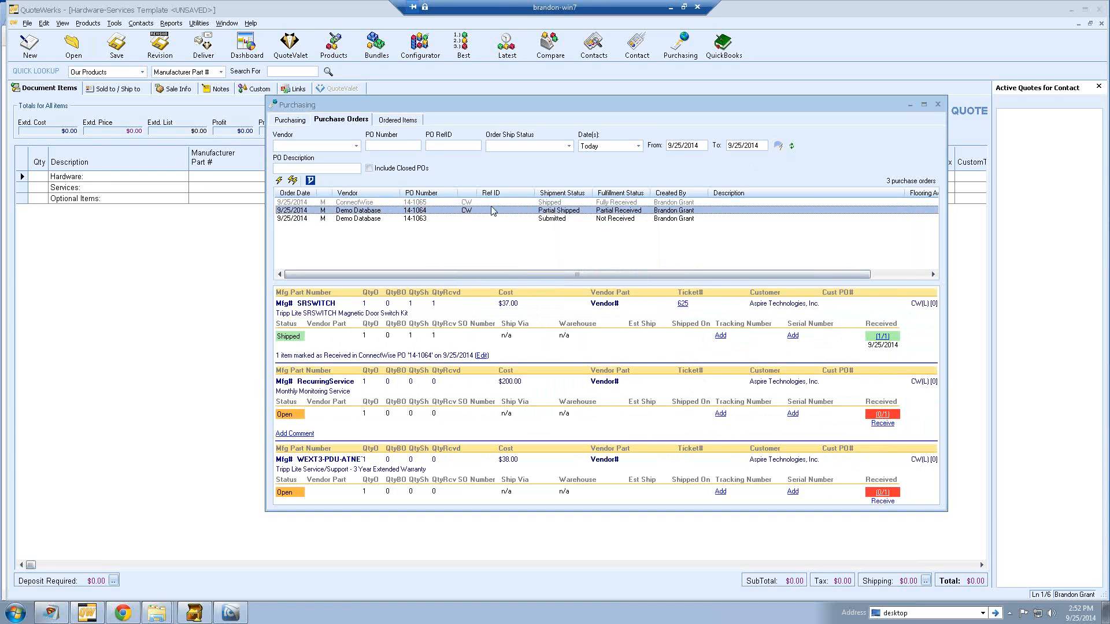
pyautogui.click(791, 145)
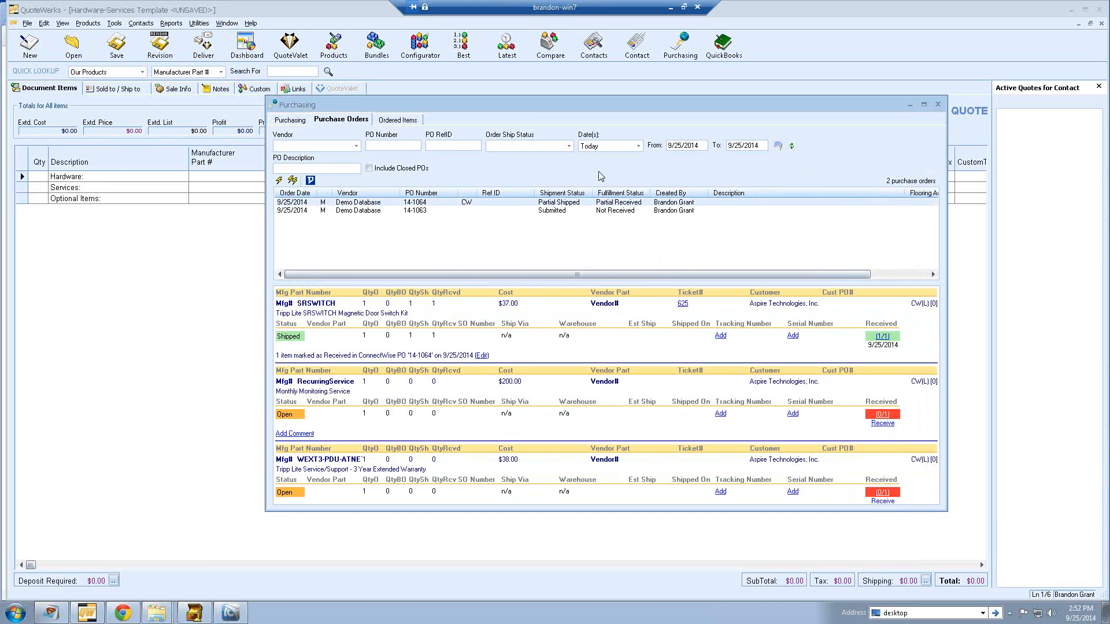
pyautogui.click(379, 119)
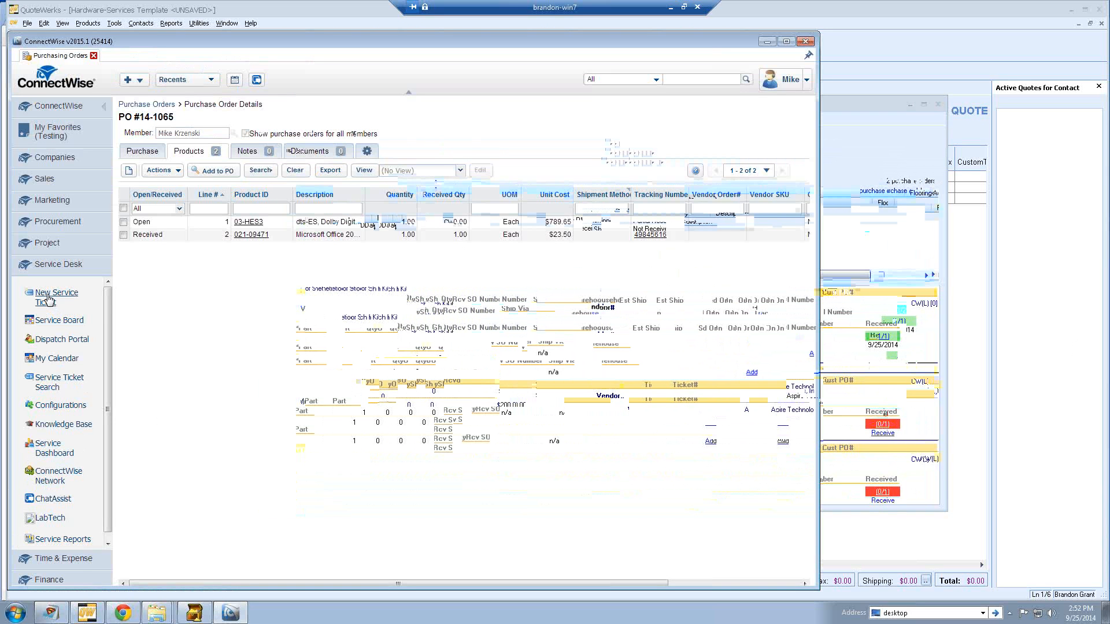
# - Search for ticket 626 – Office Bundle and show its products, 03-HES3 and 021-09471
pyautogui.click(59, 382)
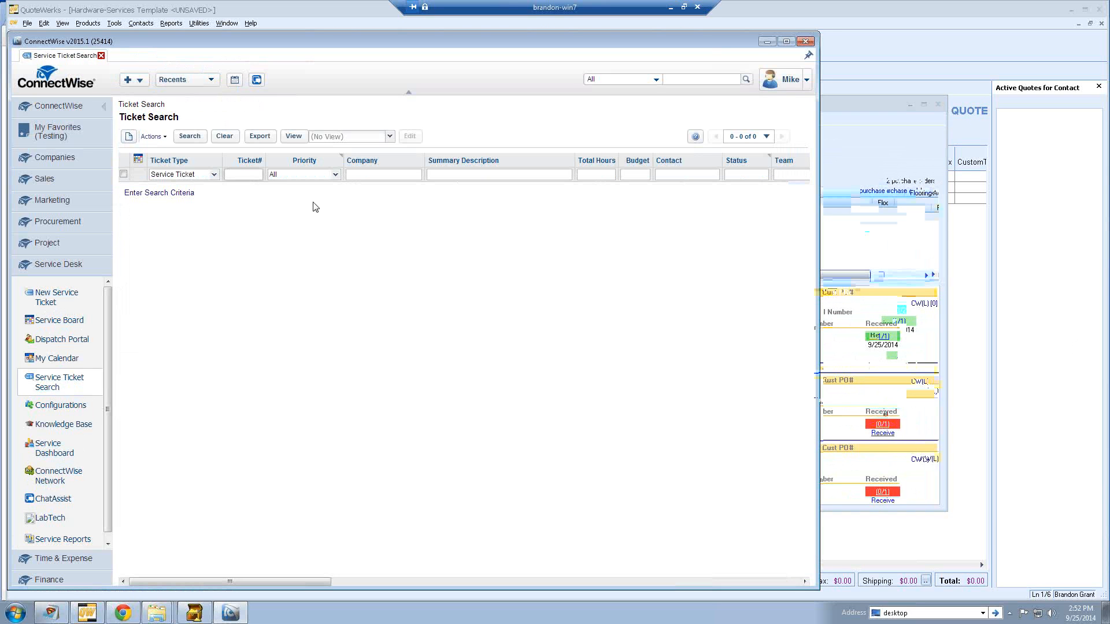
pyautogui.write('626')
pyautogui.press('Return')
pyautogui.click(258, 188)
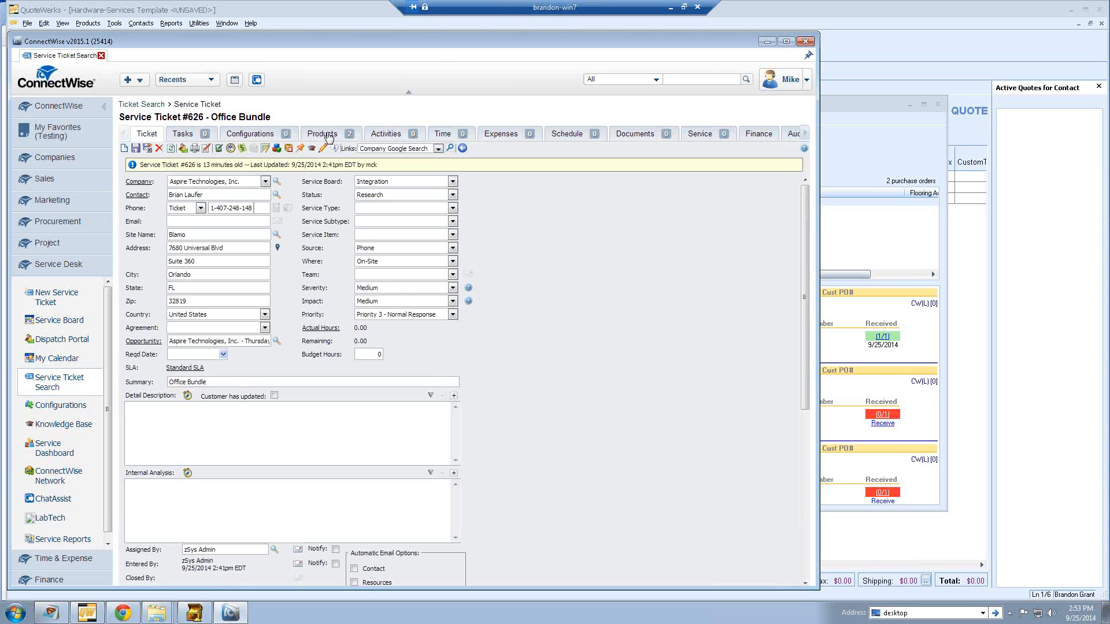
pyautogui.click(328, 137)
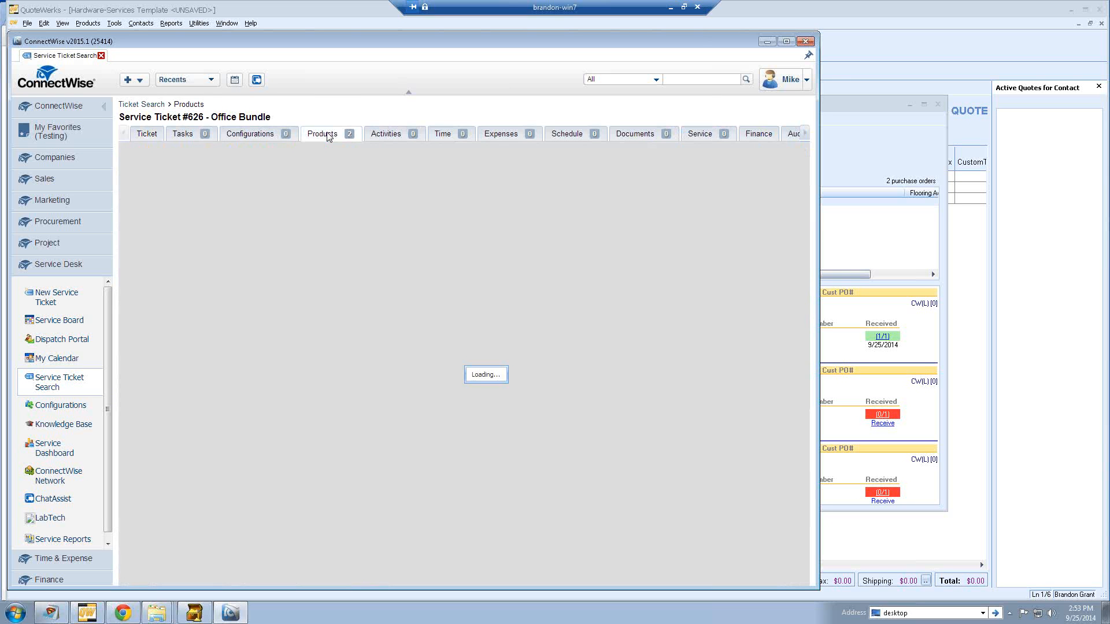